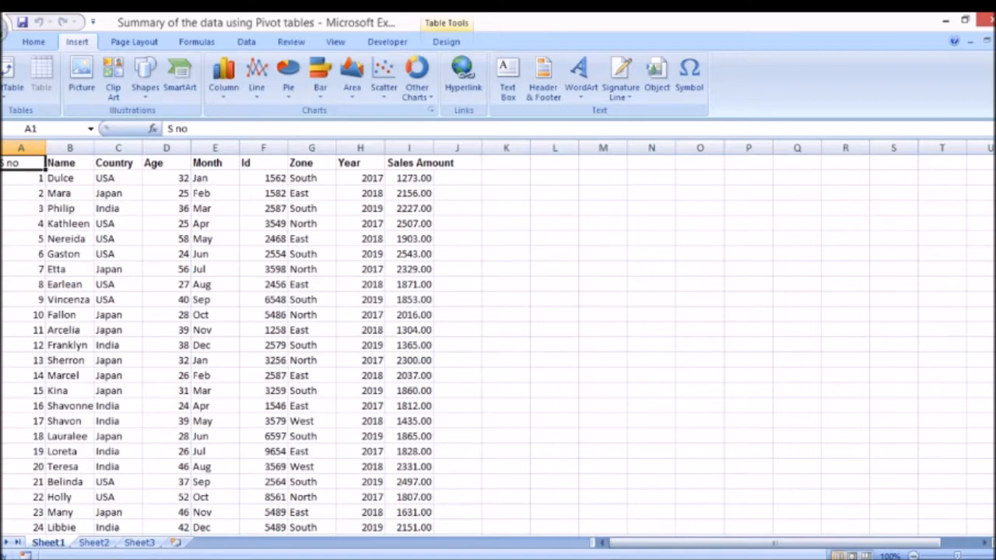
# - Select the whole sales table on Sheet1, headers included, and start creating a PivotTable from it
pyautogui.moveTo(15, 162); pyautogui.dragTo(427, 163)
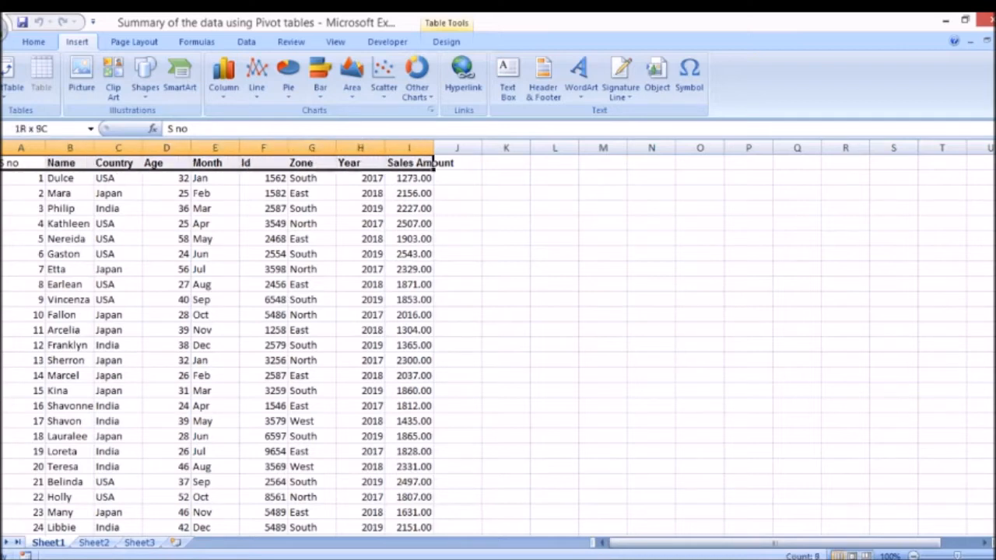
pyautogui.hotkey('ctrl', 'shift', 'Down')
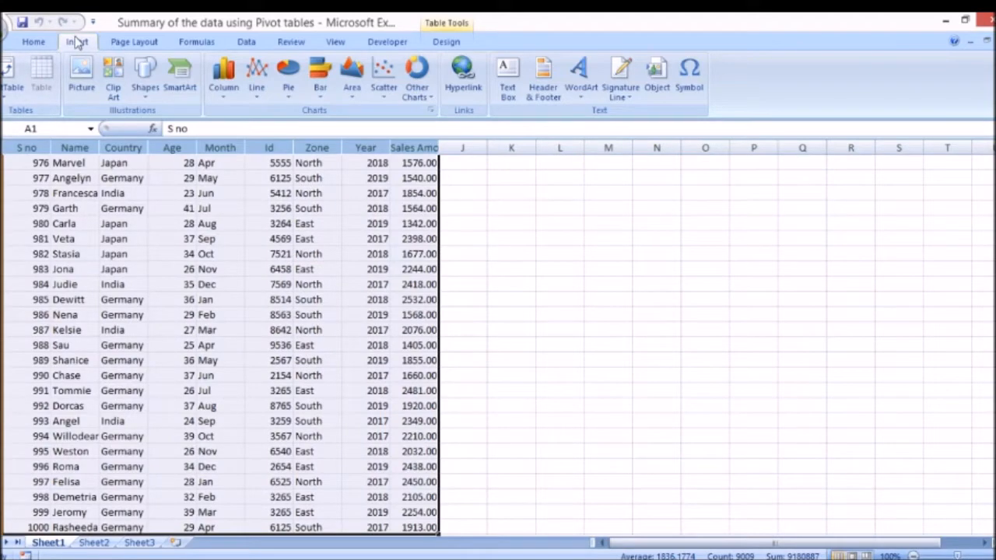
pyautogui.click(4, 71)
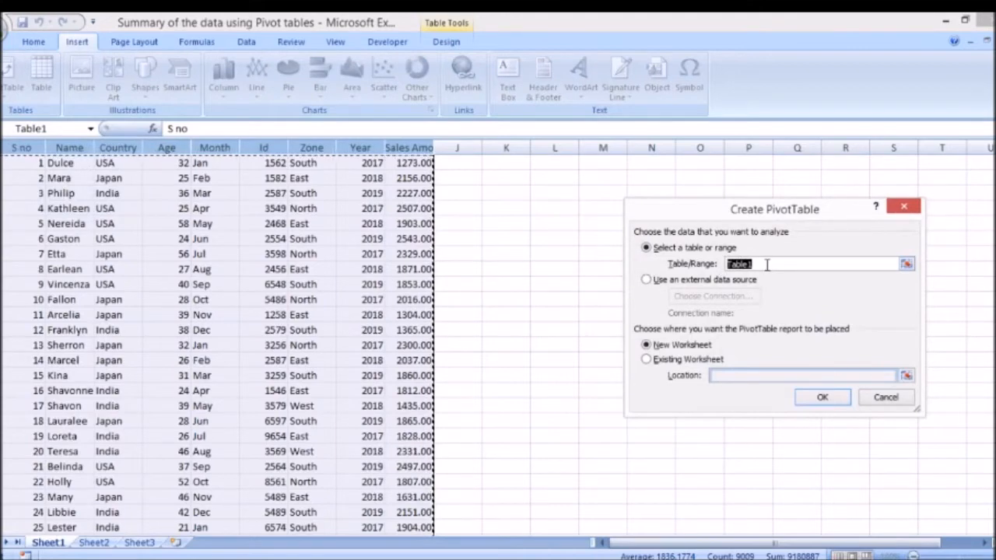
# - Redefine the PivotTable source as the entire table including its headers, Table1[#All], and create the PivotTable on a new worksheet
pyautogui.press('BackSpace')
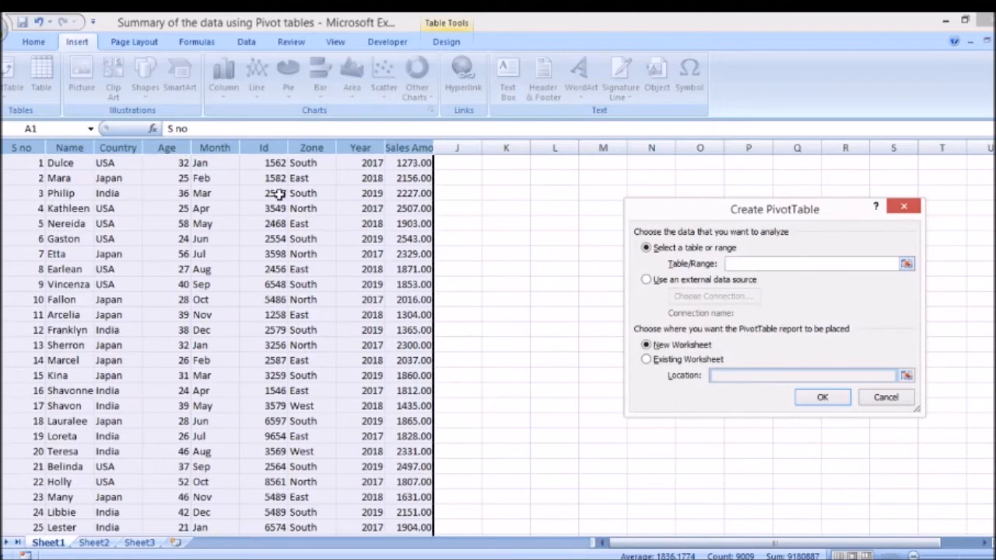
pyautogui.click(11, 156)
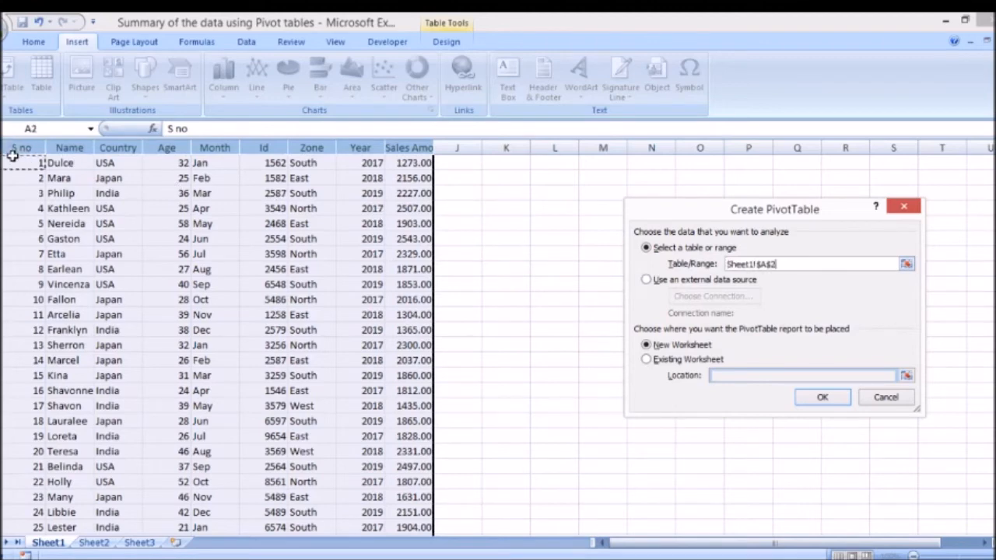
pyautogui.click(18, 149)
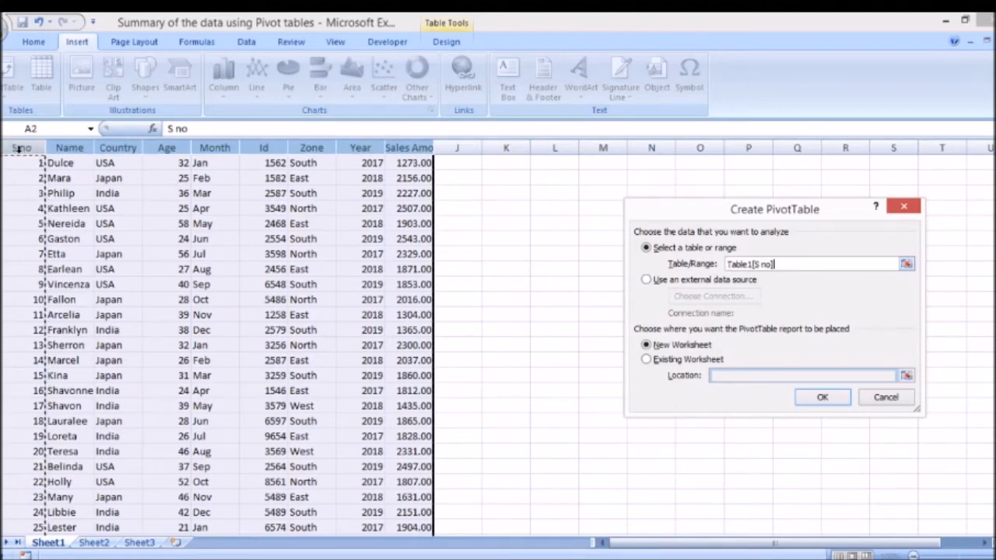
pyautogui.press('Up')
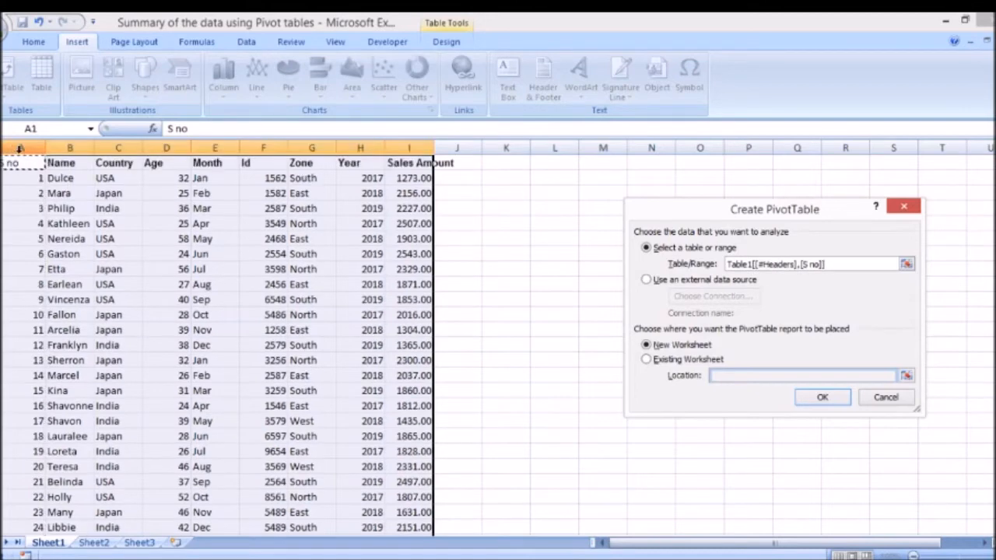
pyautogui.hotkey('shift', 'Right')
pyautogui.hotkey('shift', 'Right')
pyautogui.hotkey('shift', 'Right')
pyautogui.hotkey('shift', 'Right')
pyautogui.hotkey('shift', 'Right')
pyautogui.hotkey('shift', 'Right')
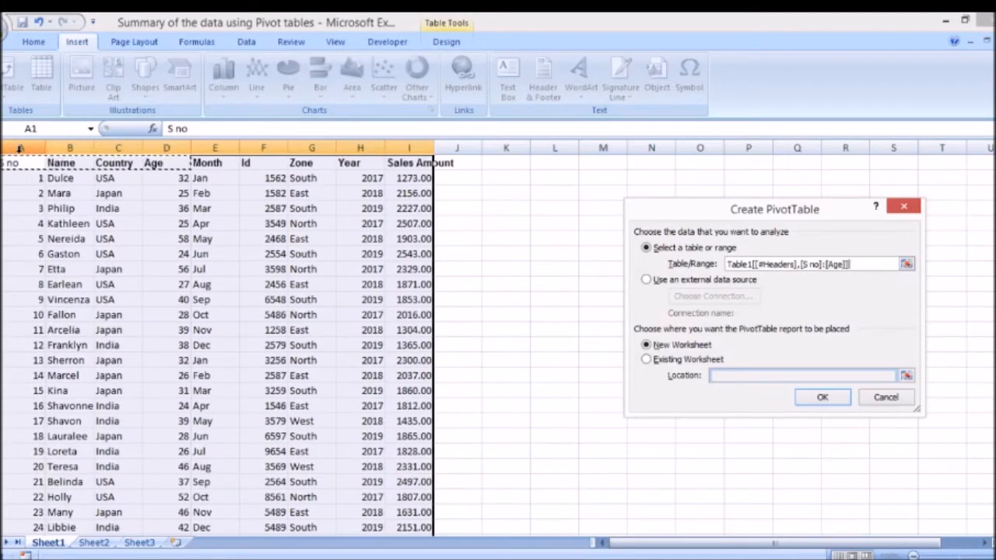
pyautogui.hotkey('shift', 'Right')
pyautogui.hotkey('shift', 'Right')
pyautogui.hotkey('ctrl', 'shift', 'Down')
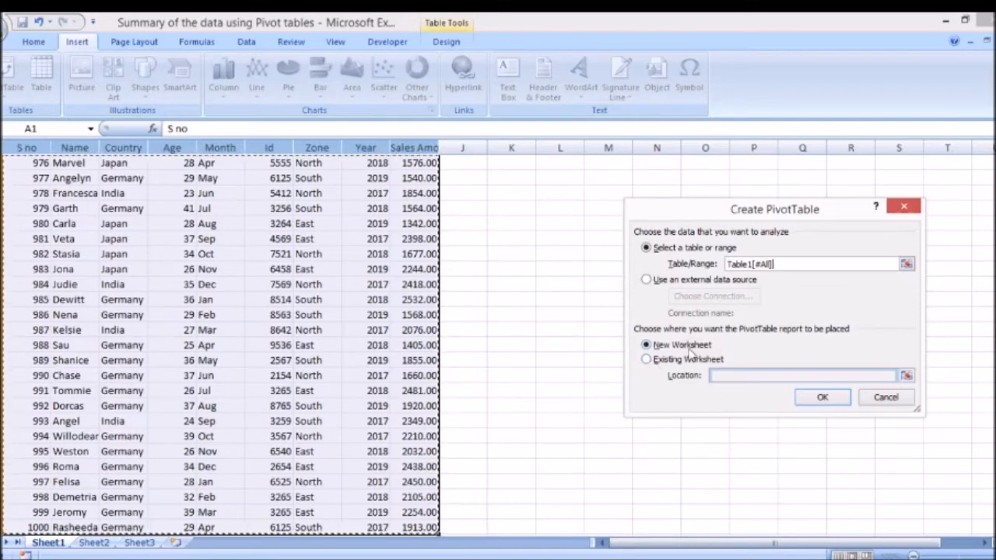
pyautogui.click(822, 397)
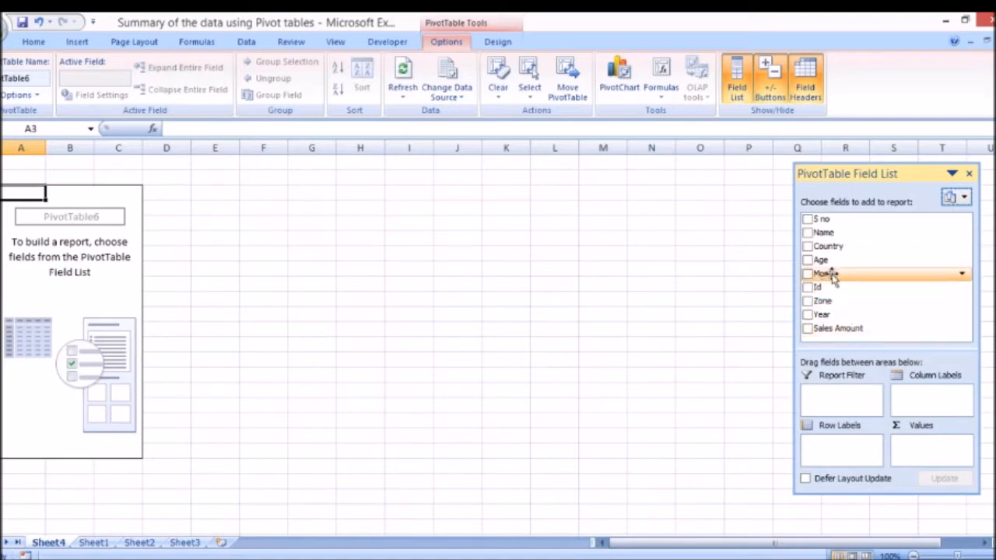
# - Add the Month field to the PivotTable's column labels
pyautogui.moveTo(831, 274); pyautogui.dragTo(922, 401)
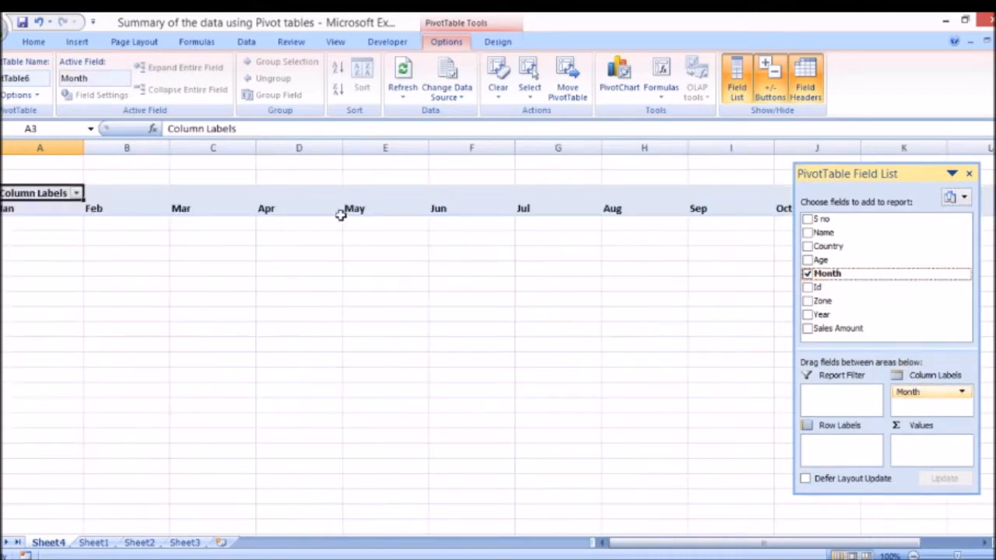
# - Go through the month headings across the columns, starting at Jan, and return to Jan
pyautogui.click(37, 210)
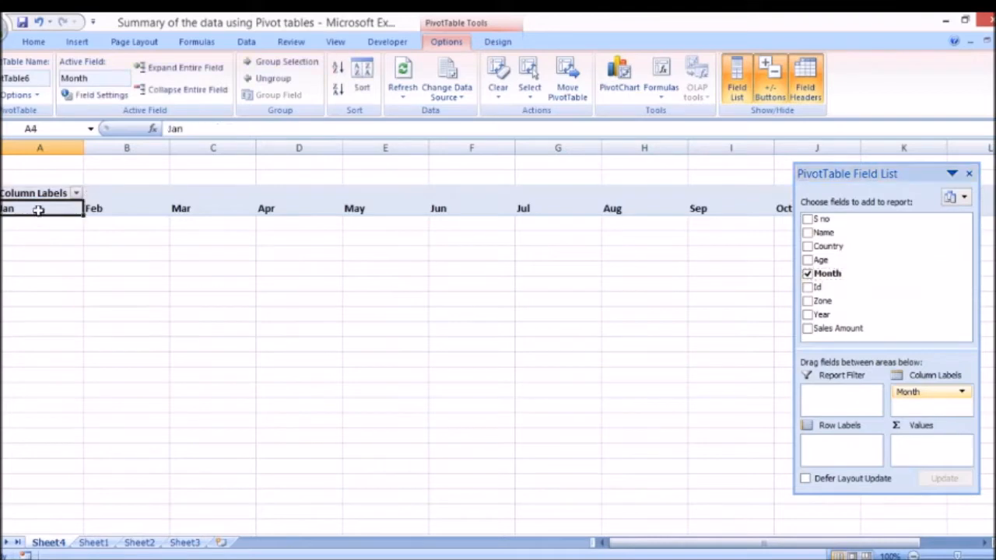
pyautogui.press('Right')
pyautogui.press('Right')
pyautogui.press('Right')
pyautogui.press('Right')
pyautogui.press('Right')
pyautogui.press('Right')
pyautogui.press('Right')
pyautogui.press('Right')
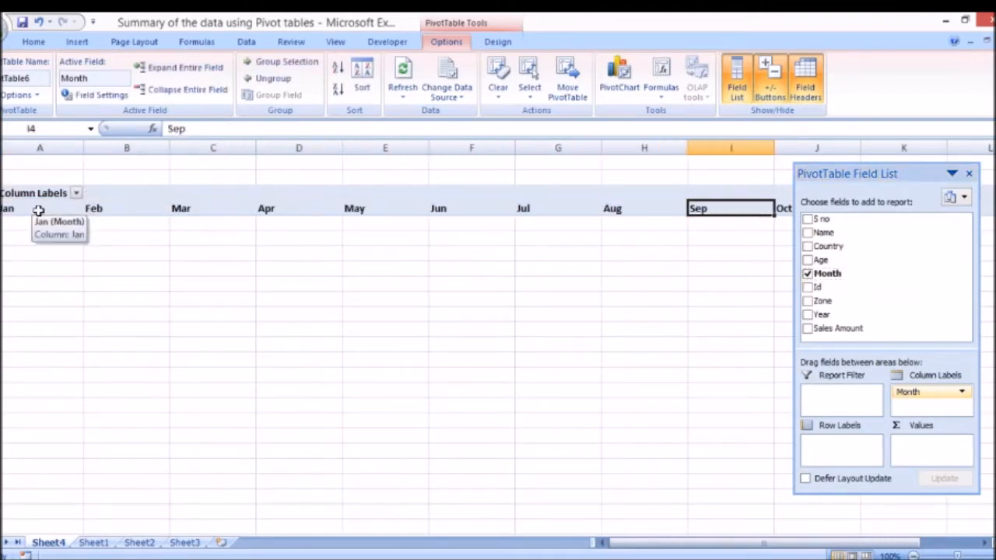
pyautogui.press('Right')
pyautogui.press('Right')
pyautogui.press('Right')
pyautogui.press('Left')
pyautogui.press('Left')
pyautogui.press('Left')
pyautogui.press('Left')
pyautogui.press('Left')
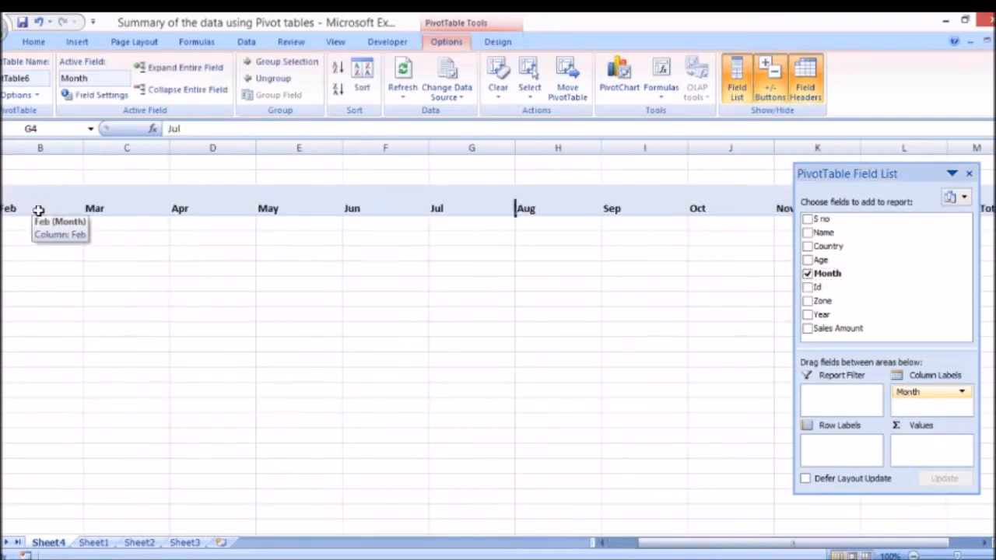
pyautogui.press('Left')
pyautogui.press('Left')
pyautogui.press('Left')
pyautogui.press('Left')
pyautogui.press('Left')
pyautogui.press('Left')
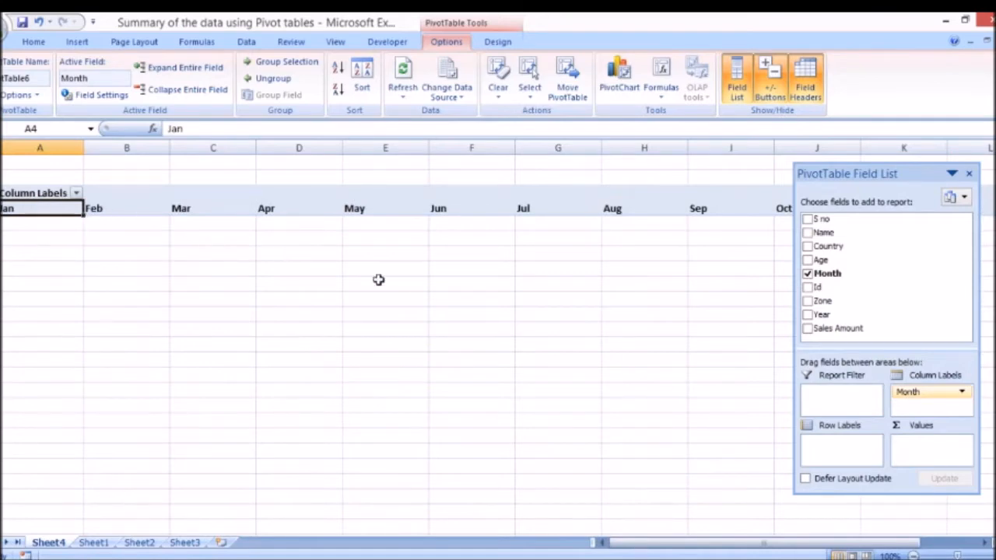
# - Move the Month field from the column labels to the row labels
pyautogui.moveTo(914, 392); pyautogui.dragTo(826, 463)
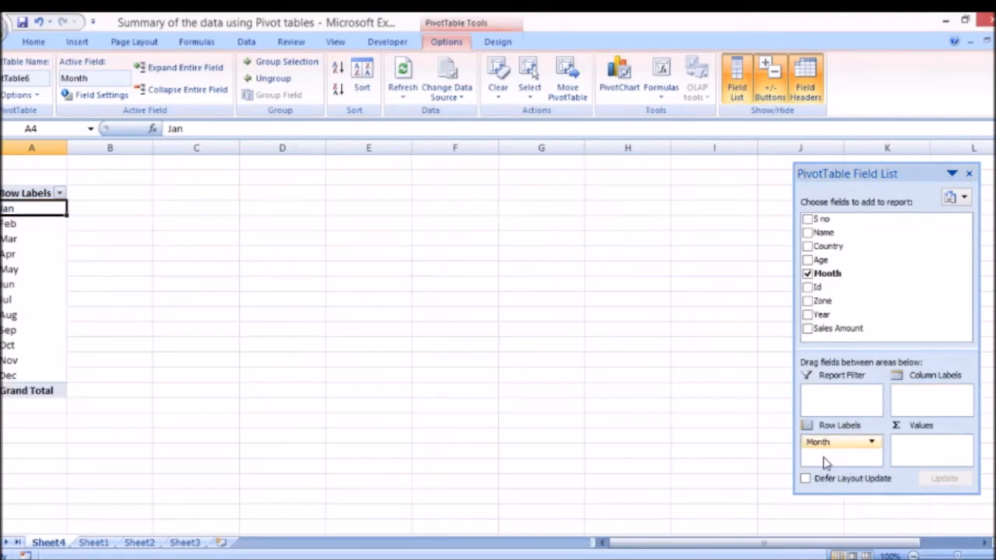
# - Go down through the month row labels and back up to Jan
pyautogui.press('Down')
pyautogui.press('Down')
pyautogui.press('Down')
pyautogui.press('Down')
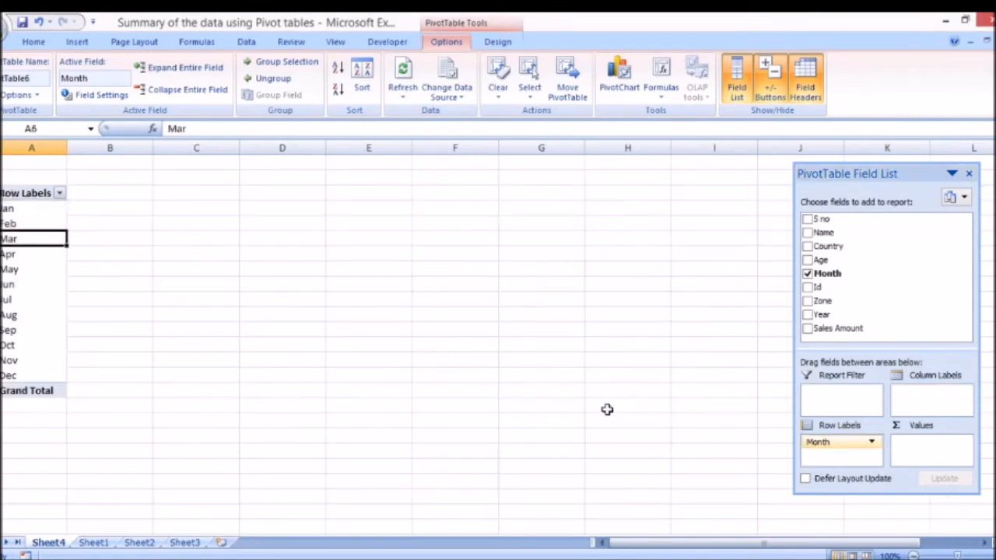
pyautogui.press('Down')
pyautogui.press('Down')
pyautogui.press('Down')
pyautogui.press('Down')
pyautogui.press('Down')
pyautogui.press('Down')
pyautogui.press('Down')
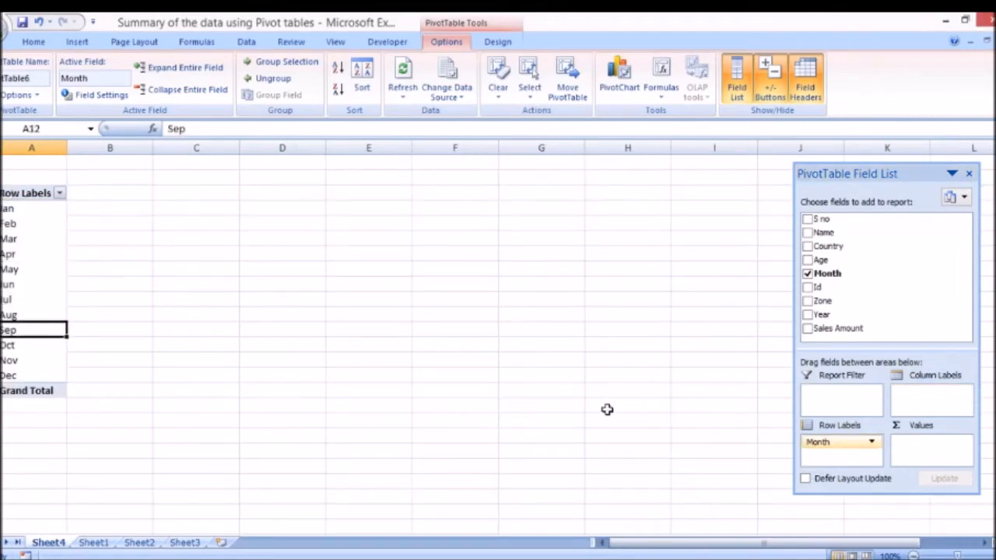
pyautogui.press('Up')
pyautogui.press('Up')
pyautogui.press('Up')
pyautogui.press('Up')
pyautogui.press('Up')
pyautogui.press('Up')
pyautogui.press('Up')
pyautogui.press('Up')
pyautogui.press('Up')
pyautogui.press('Up')
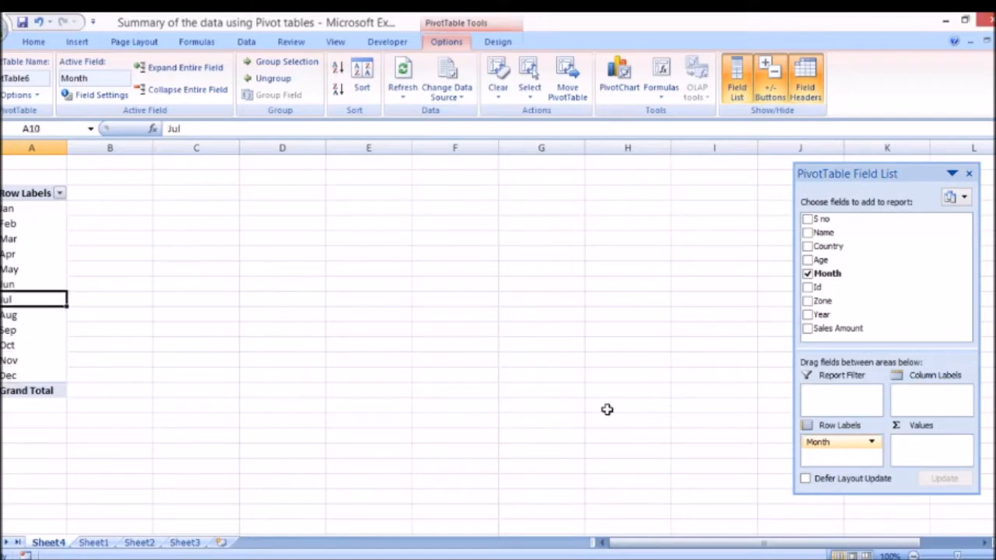
pyautogui.press('Up')
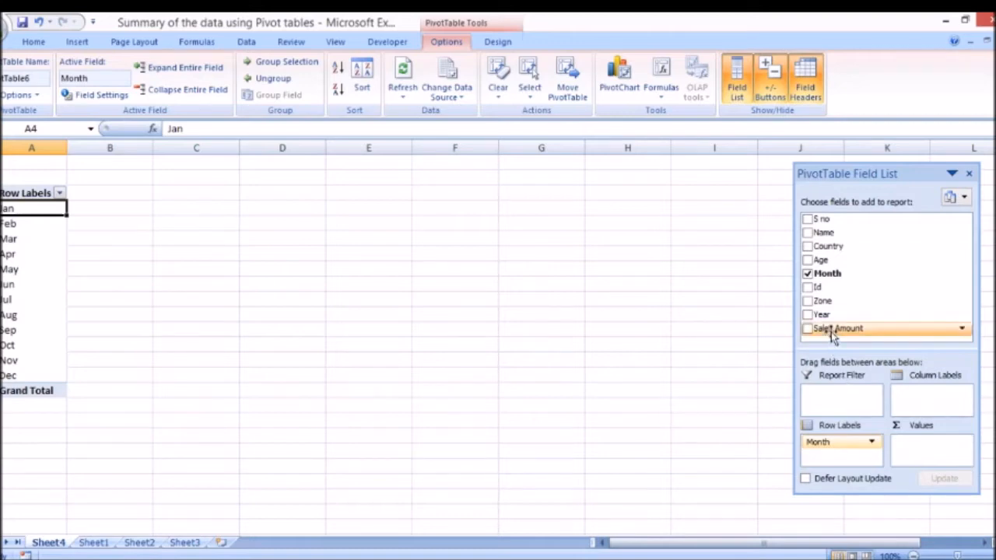
# - Try Sales Amount and Zone in turn as the PivotTable's values field, removing each one from the report
pyautogui.moveTo(833, 331); pyautogui.dragTo(939, 455)
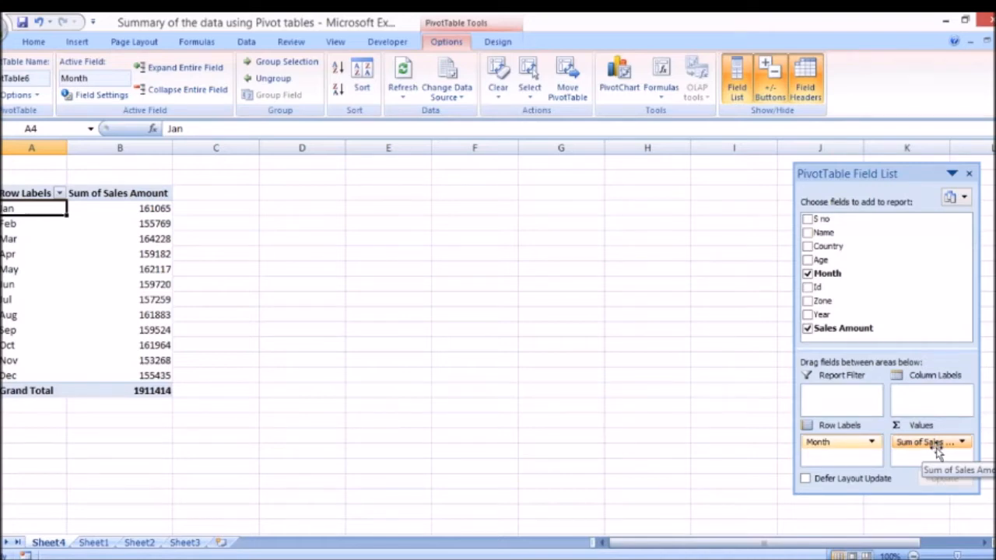
pyautogui.moveTo(937, 451); pyautogui.dragTo(716, 402)
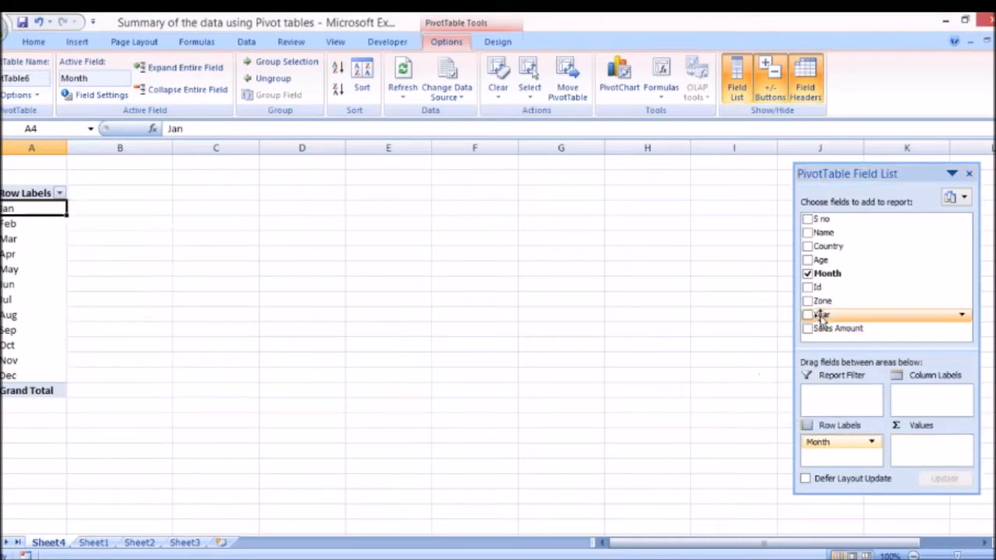
pyautogui.moveTo(823, 301); pyautogui.dragTo(931, 447)
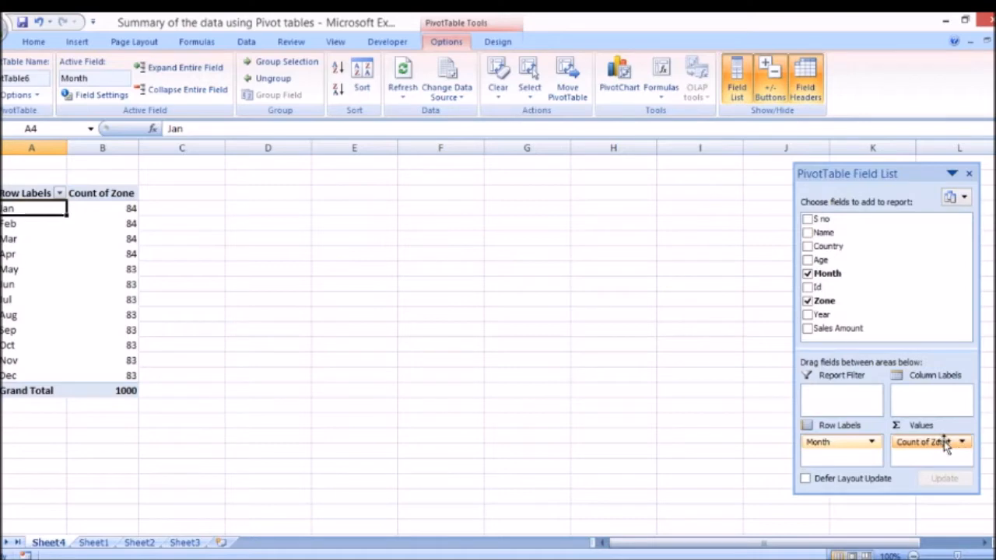
pyautogui.moveTo(943, 443); pyautogui.dragTo(736, 350)
# - Add Sales Amount to the PivotTable's values as a sum, and check the Jan and Feb figures
pyautogui.moveTo(839, 328); pyautogui.dragTo(937, 448)
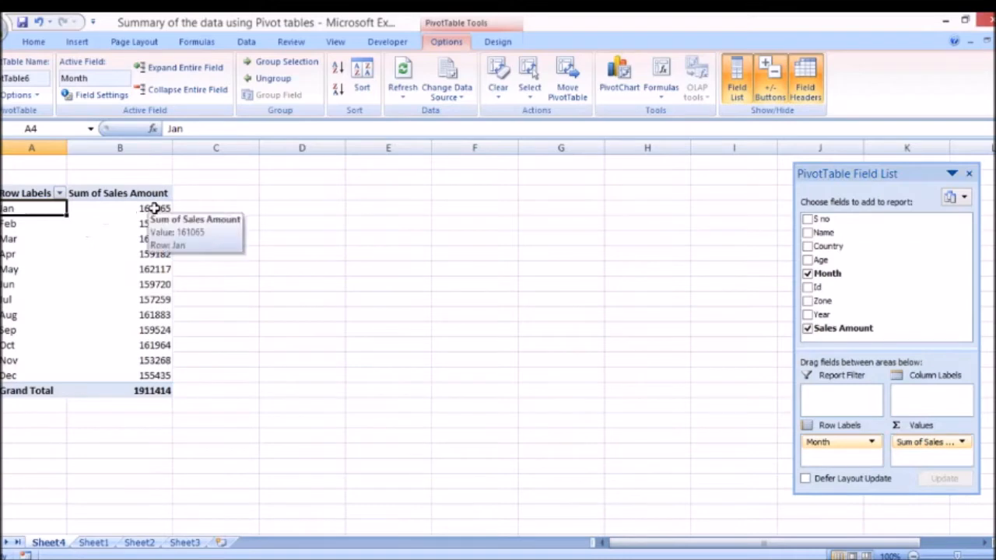
pyautogui.click(154, 208)
pyautogui.click(4, 210)
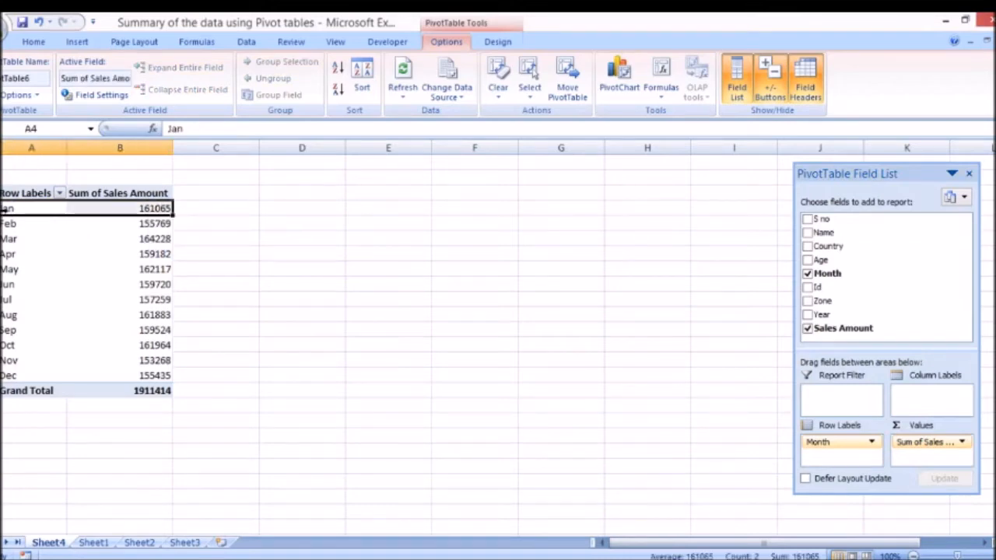
pyautogui.click(154, 224)
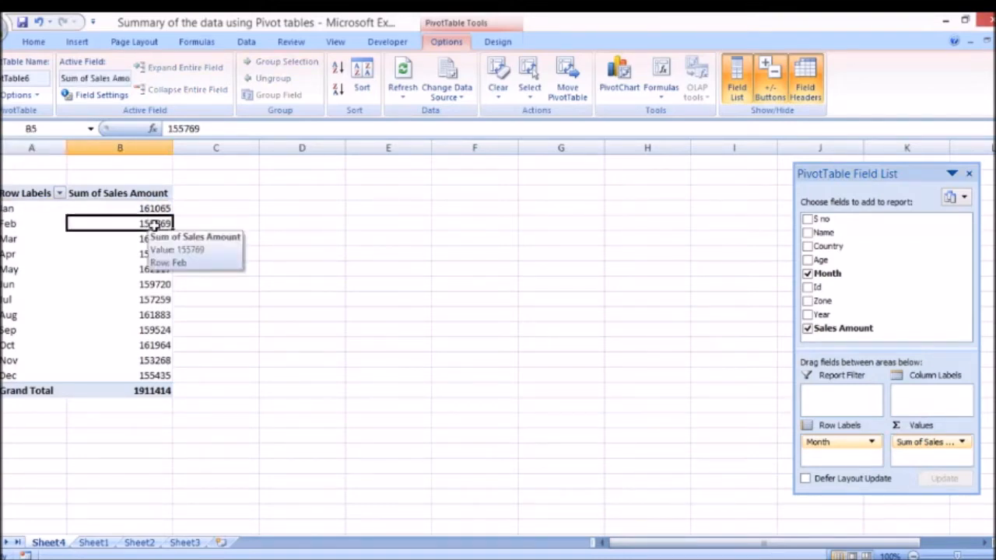
# - Format all Sum of Sales Amount figures, including the grand total, with comma separators and no decimal places
pyautogui.click(150, 208)
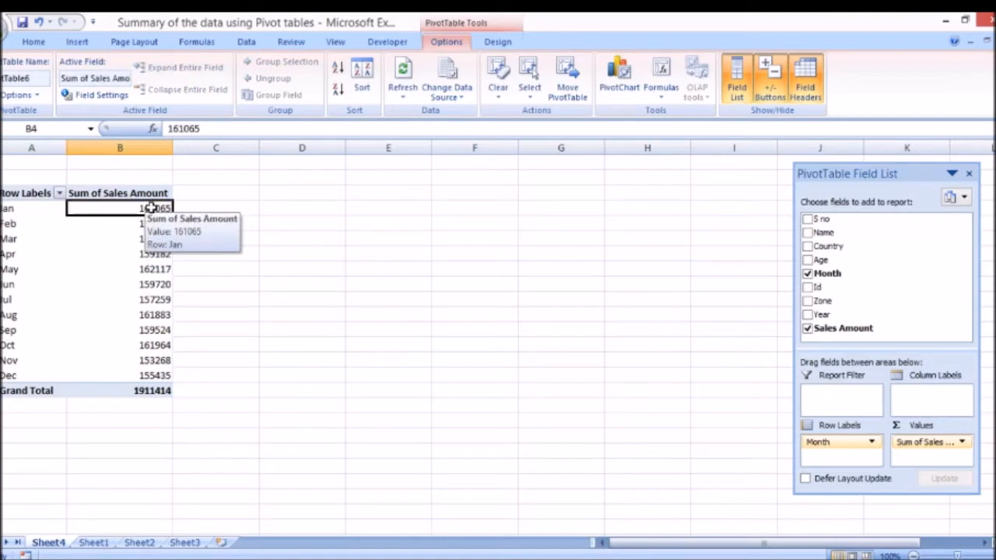
pyautogui.hotkey('ctrl', 'shift', 'Down')
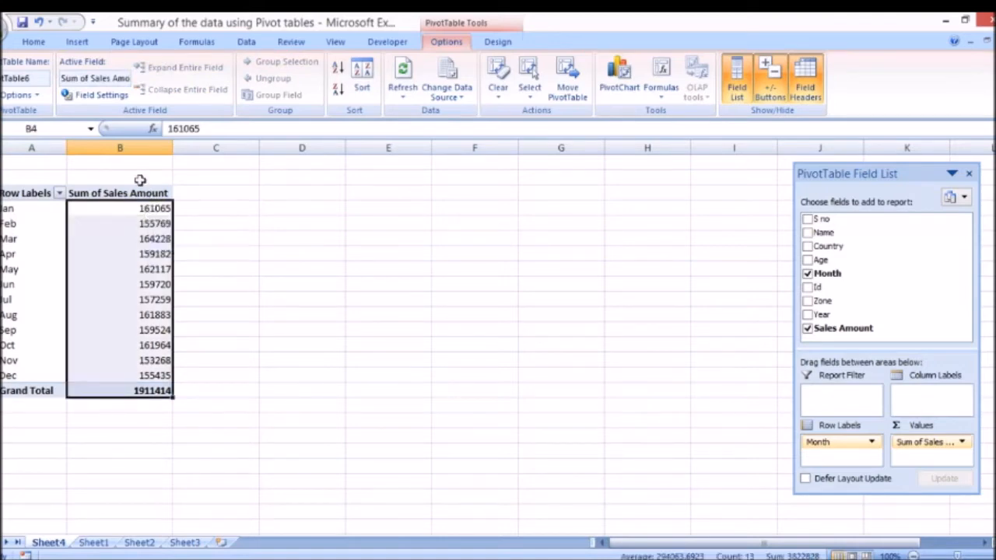
pyautogui.click(31, 42)
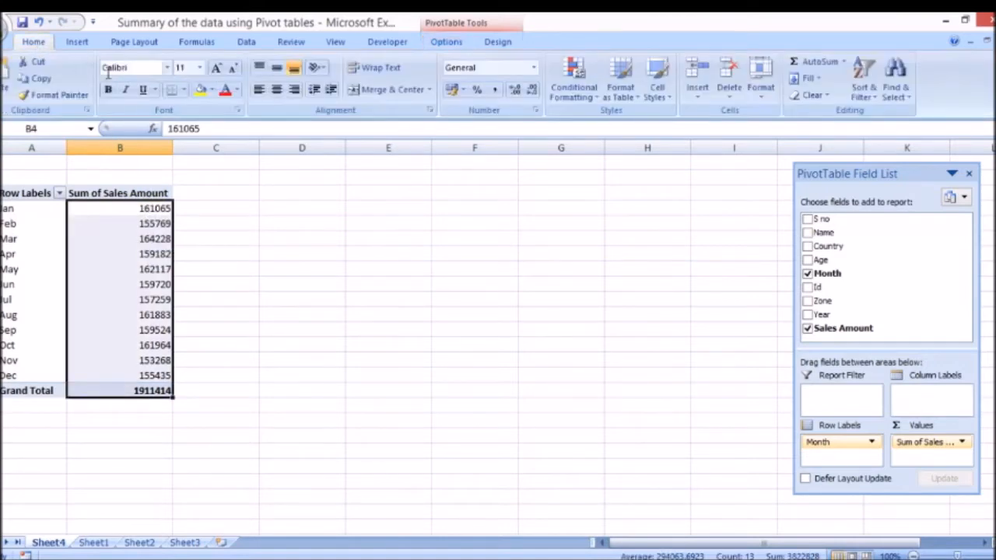
pyautogui.click(493, 90)
pyautogui.click(532, 90)
pyautogui.click(532, 90)
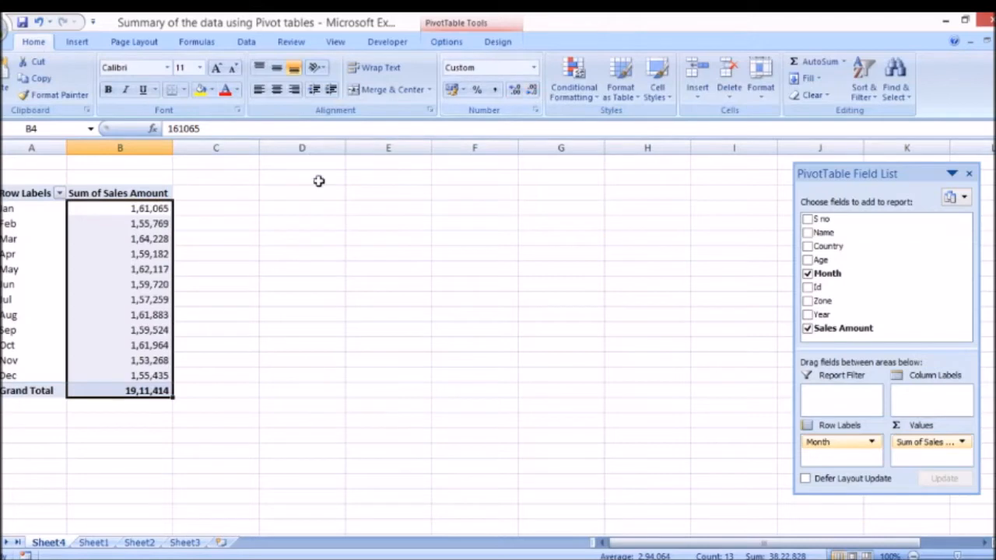
pyautogui.click(154, 210)
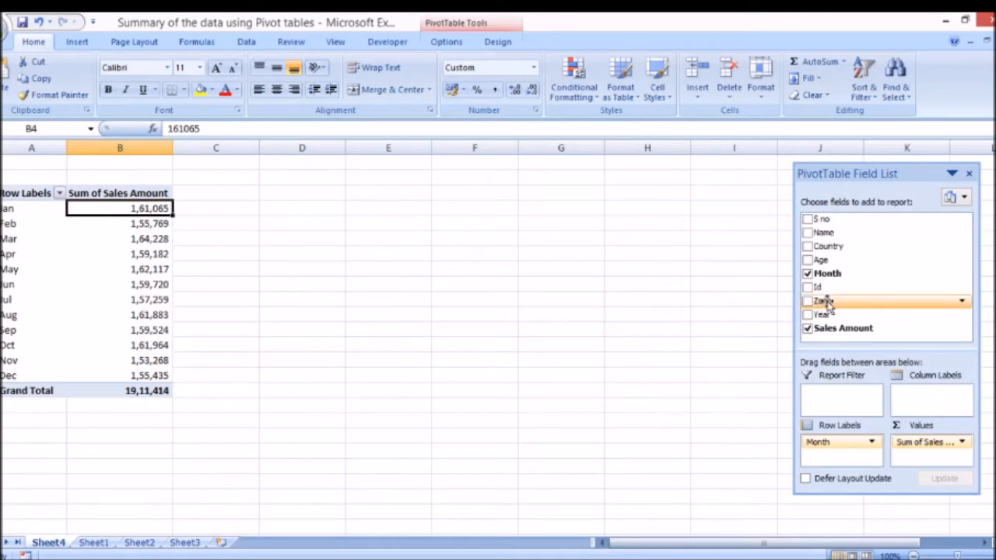
# - Add Zone to the column labels to split monthly sales by zone, and inspect Jan's grand total and East amount
pyautogui.moveTo(826, 303); pyautogui.dragTo(934, 398)
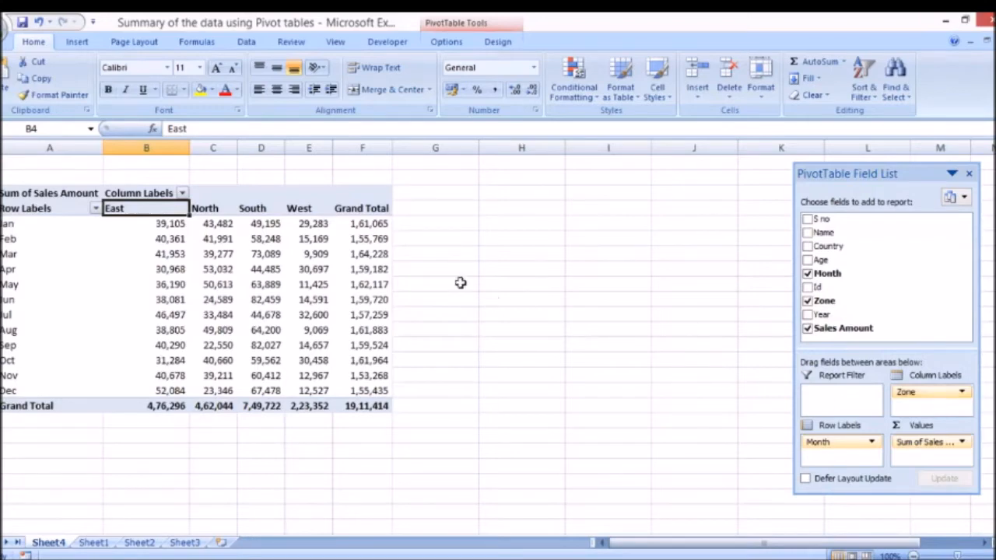
pyautogui.moveTo(376, 228)
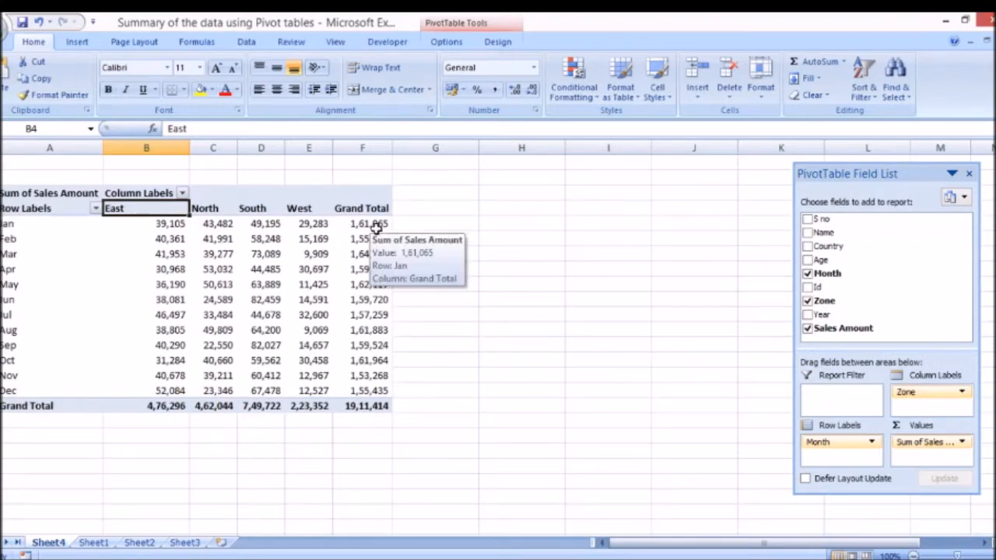
pyautogui.click(377, 225)
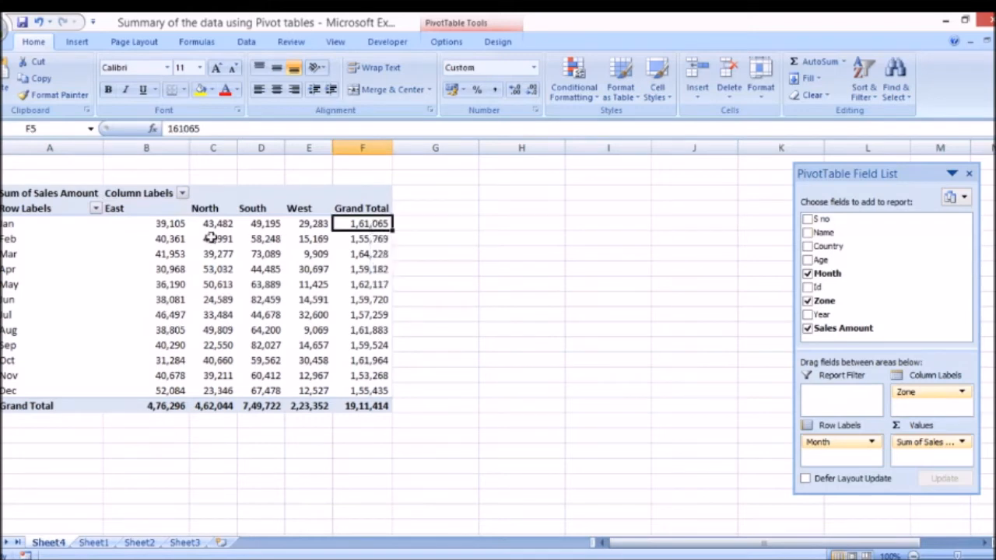
pyautogui.click(156, 224)
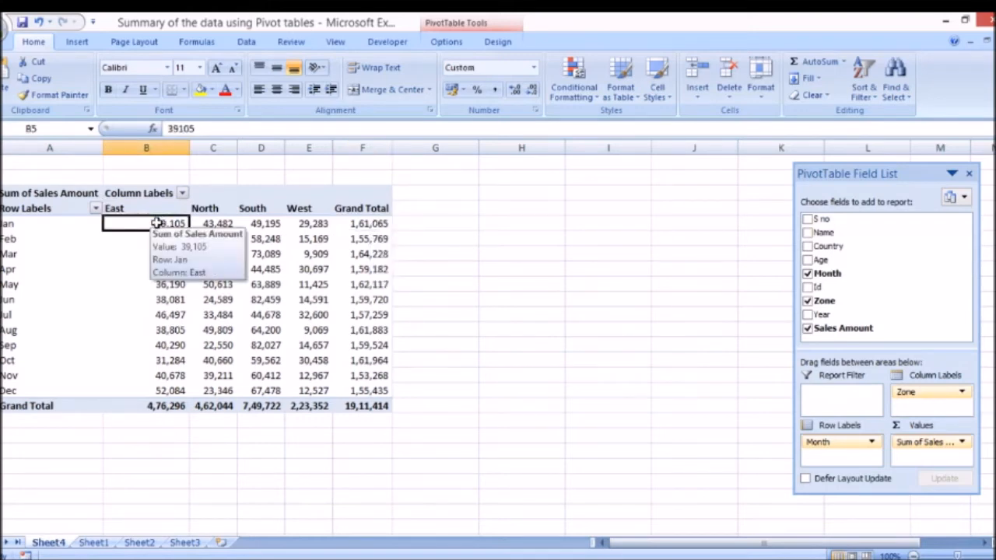
# - Check Jan's sales amounts across the North, South and West zones, and compare the four-zone sum with Jan's grand total
pyautogui.press('Right')
pyautogui.press('Right')
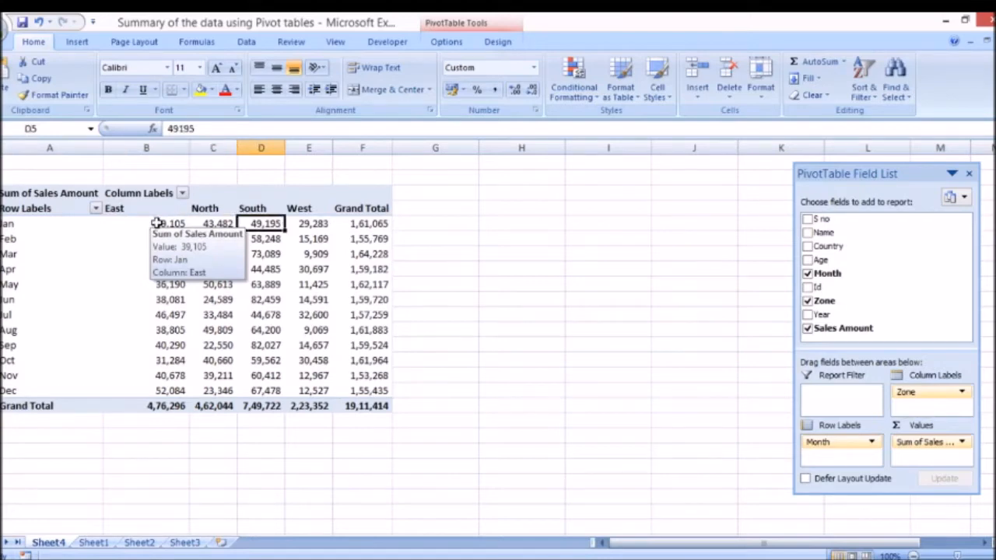
pyautogui.press('Right')
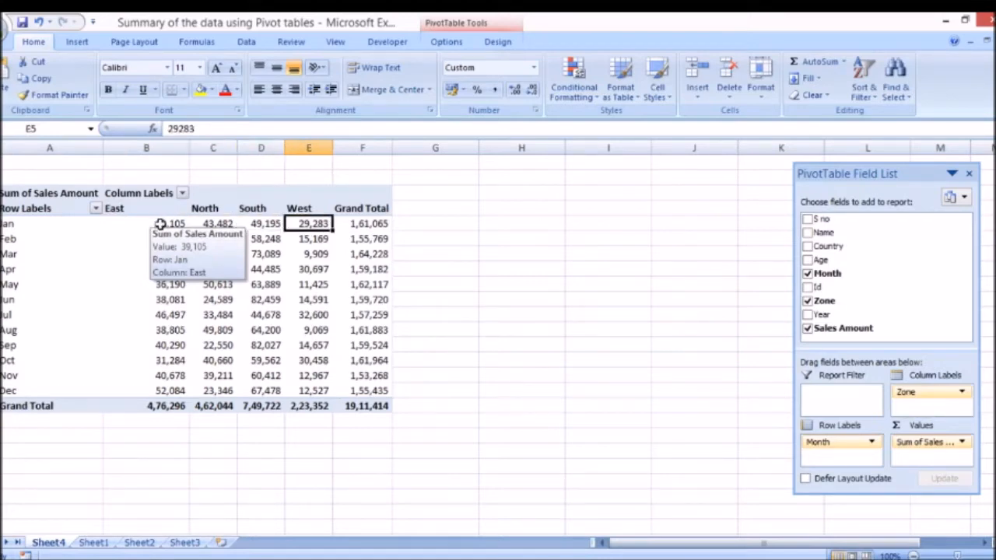
pyautogui.click(159, 224)
pyautogui.hotkey('shift', 'Right')
pyautogui.hotkey('shift', 'Right')
pyautogui.hotkey('shift', 'Right')
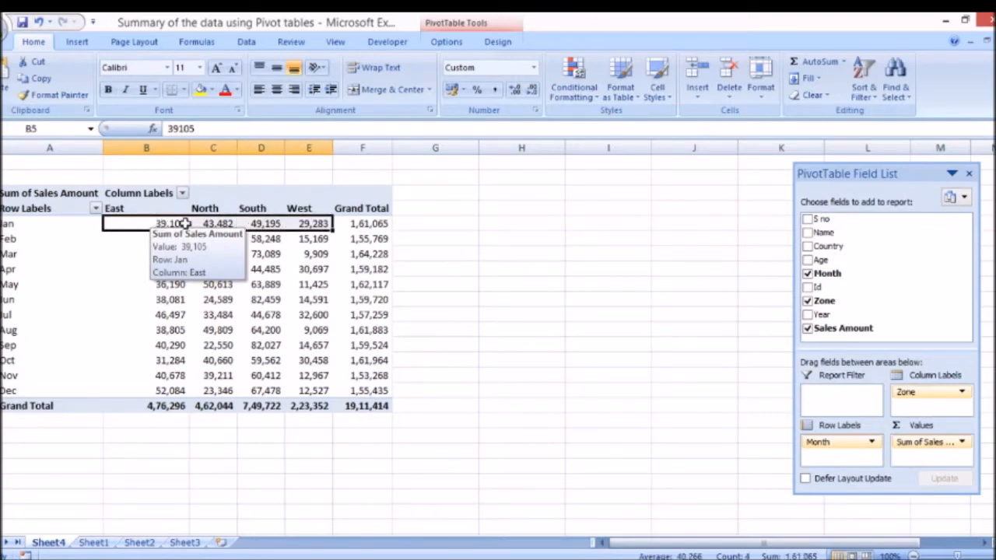
pyautogui.click(374, 224)
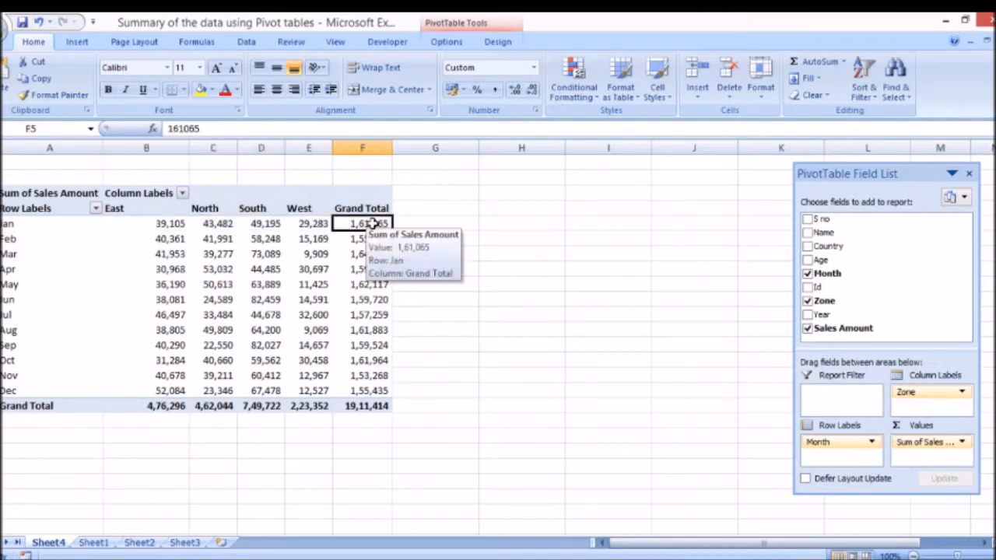
# - Swap the PivotTable layout so that Zone forms the row labels and Month forms the column labels
pyautogui.click(317, 198)
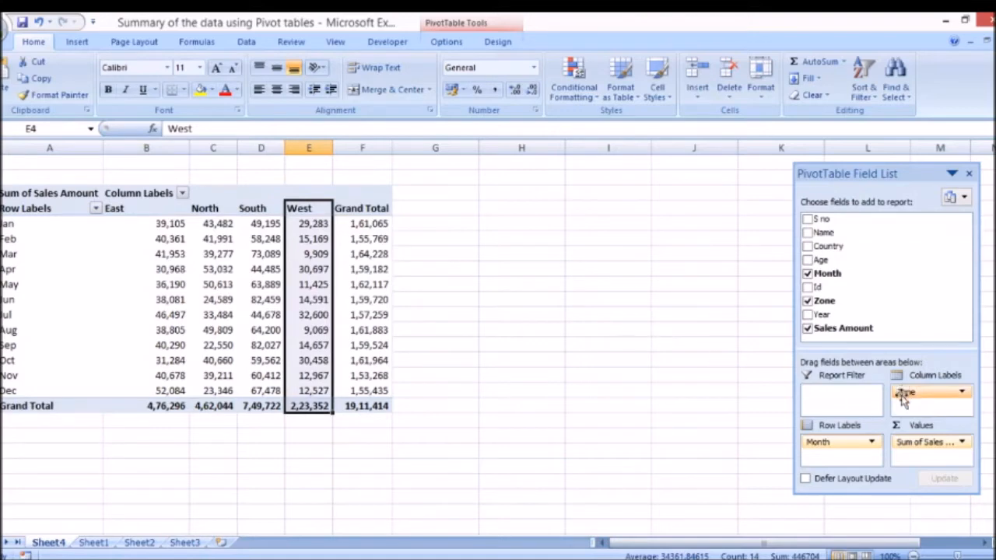
pyautogui.moveTo(905, 394); pyautogui.dragTo(937, 396)
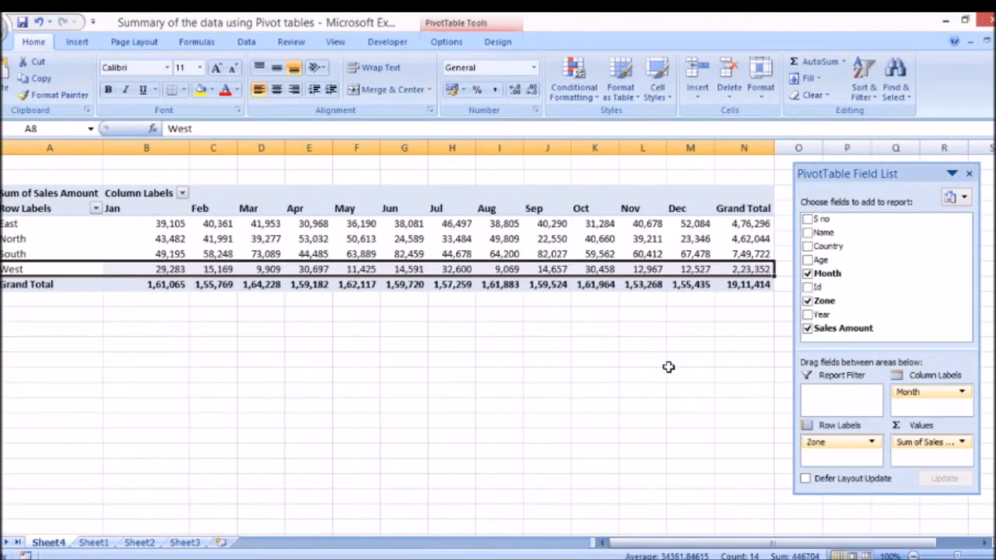
pyautogui.click(37, 225)
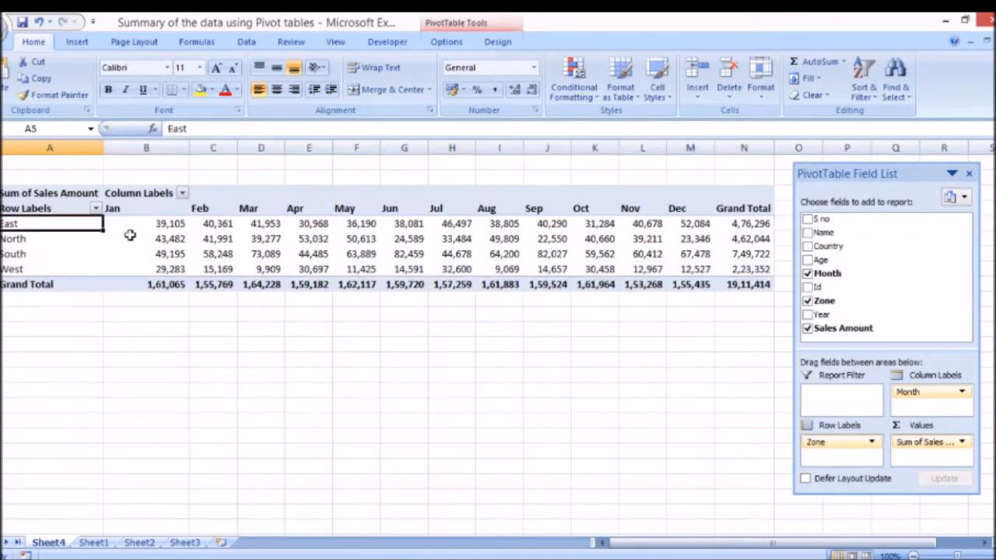
# - Review the East zone's monthly sales amounts across the row from Jan to Dec and back
pyautogui.click(168, 225)
pyautogui.press('Right')
pyautogui.press('Right')
pyautogui.press('Right')
pyautogui.press('Right')
pyautogui.press('Right')
pyautogui.press('Right')
pyautogui.press('Right')
pyautogui.press('Right')
pyautogui.press('Right')
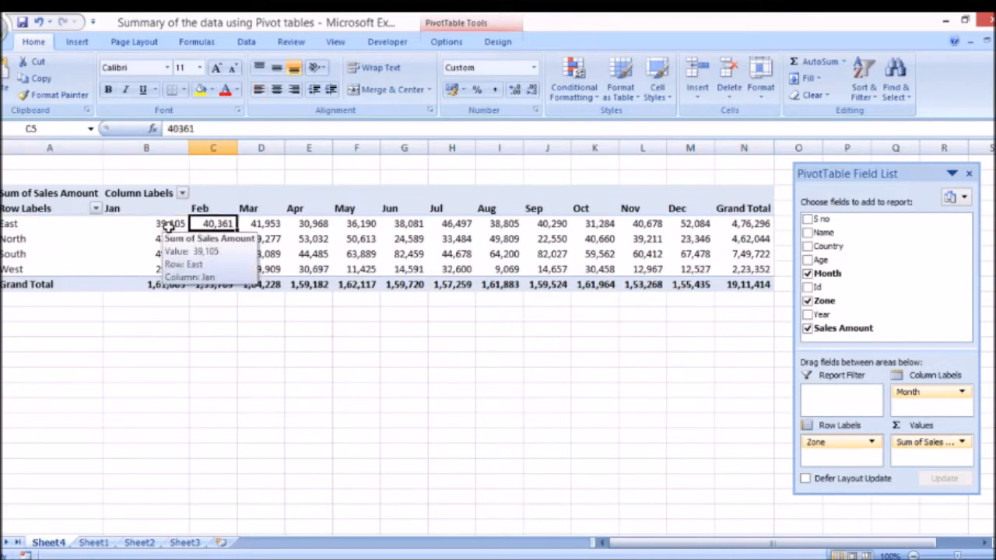
pyautogui.press('Right')
pyautogui.press('Right')
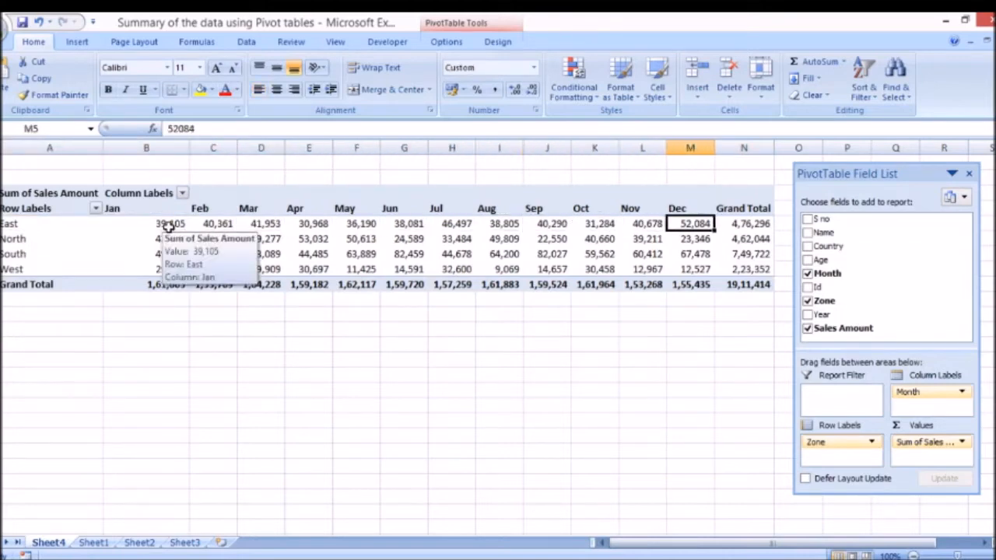
pyautogui.press('Left')
pyautogui.press('Left')
pyautogui.press('Left')
pyautogui.press('Left')
pyautogui.press('Left')
pyautogui.press('Left')
pyautogui.press('Left')
pyautogui.press('Left')
pyautogui.press('Left')
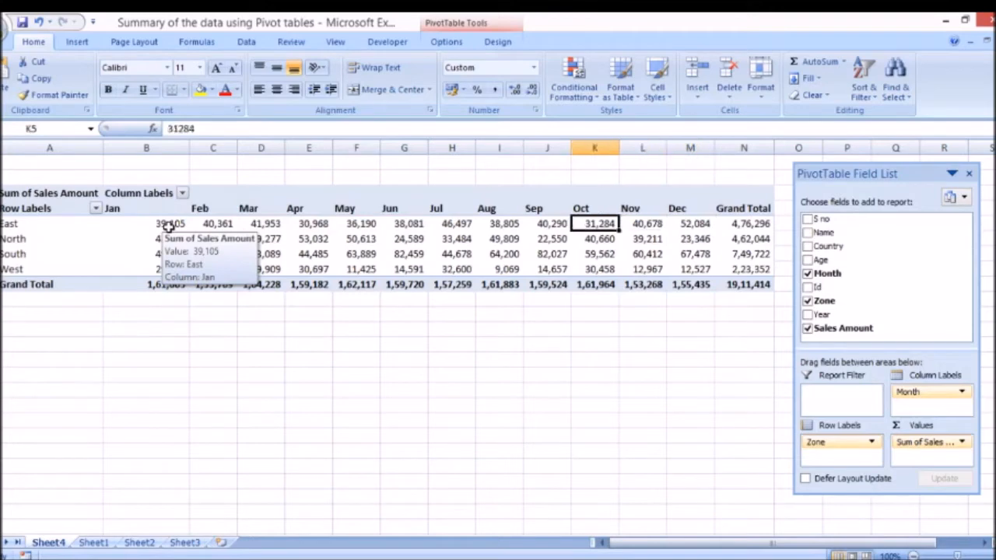
pyautogui.press('Left')
pyautogui.press('Left')
pyautogui.press('Left')
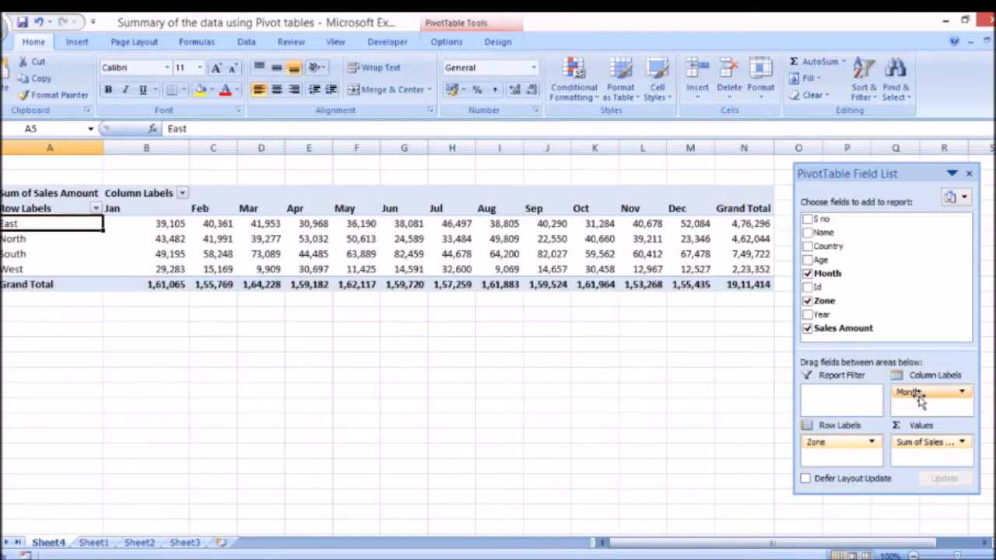
# - Move Month from the column labels to the report filter, and filter the zone totals to Jan
pyautogui.moveTo(919, 397); pyautogui.dragTo(837, 405)
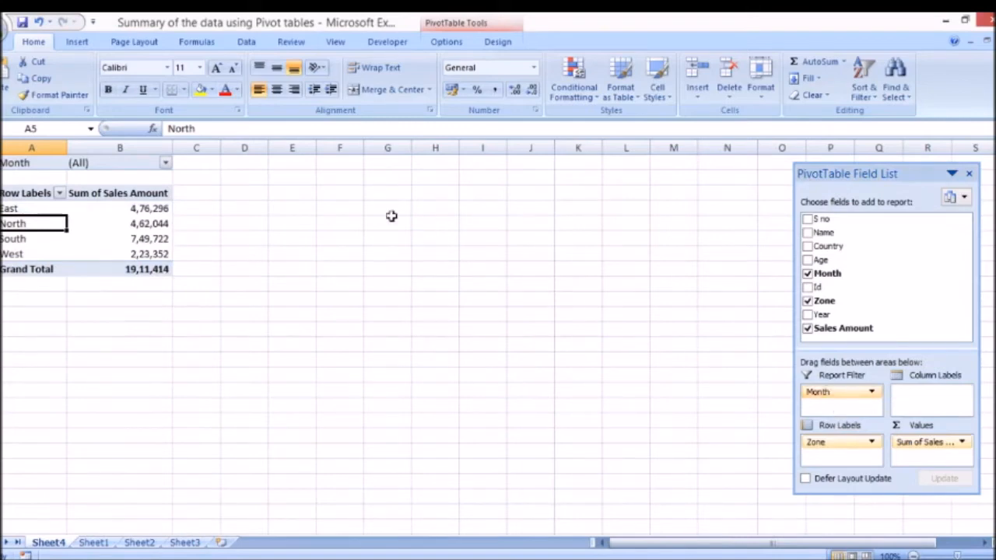
pyautogui.click(165, 164)
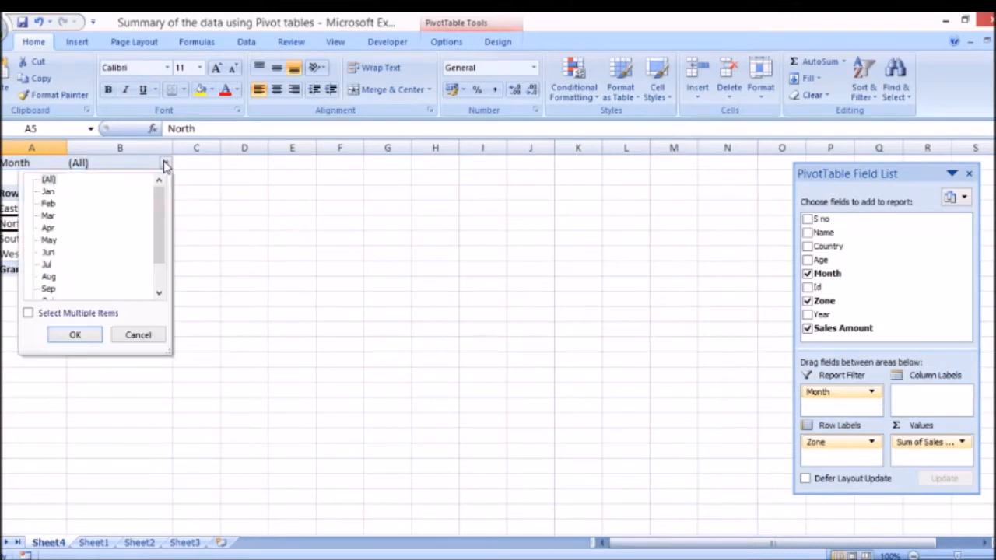
pyautogui.click(53, 192)
pyautogui.click(75, 335)
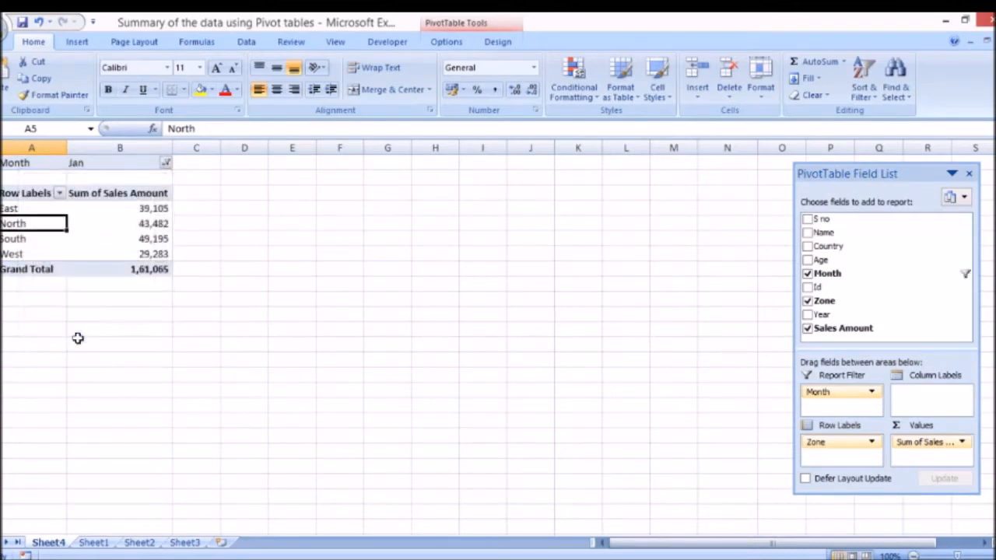
pyautogui.moveTo(149, 209); pyautogui.dragTo(145, 267)
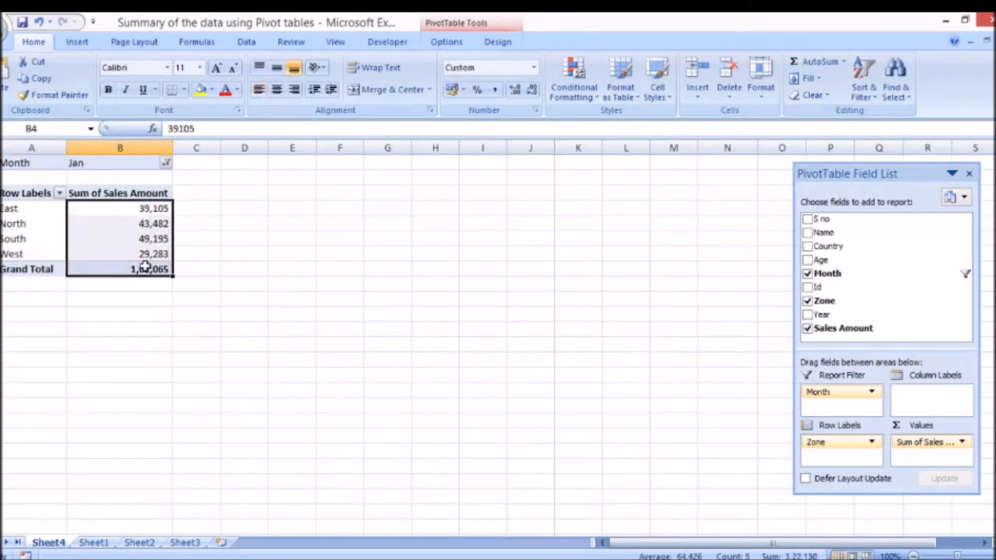
pyautogui.click(156, 210)
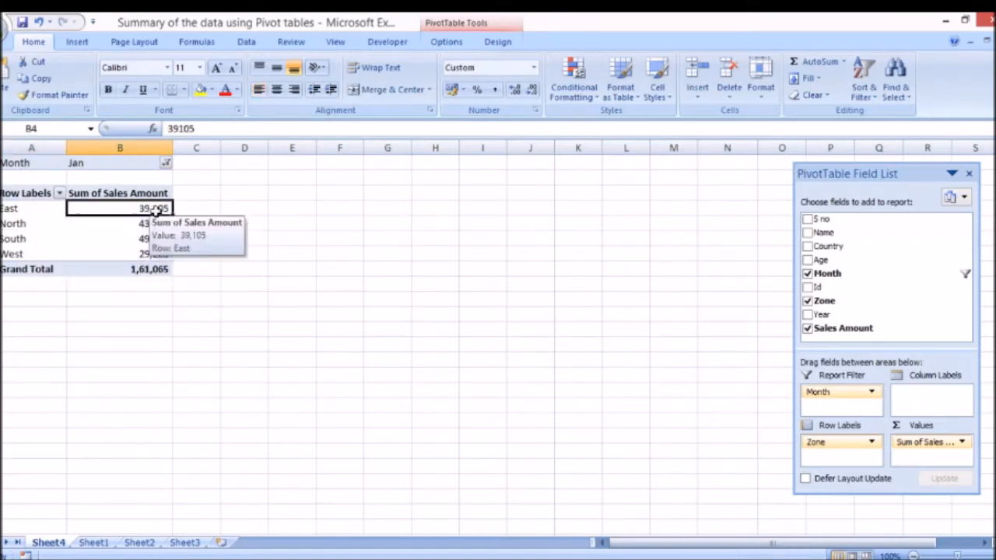
# - Allow multiple items in the Month report filter, select Jan, Feb and Mar, and check the East total
pyautogui.click(167, 164)
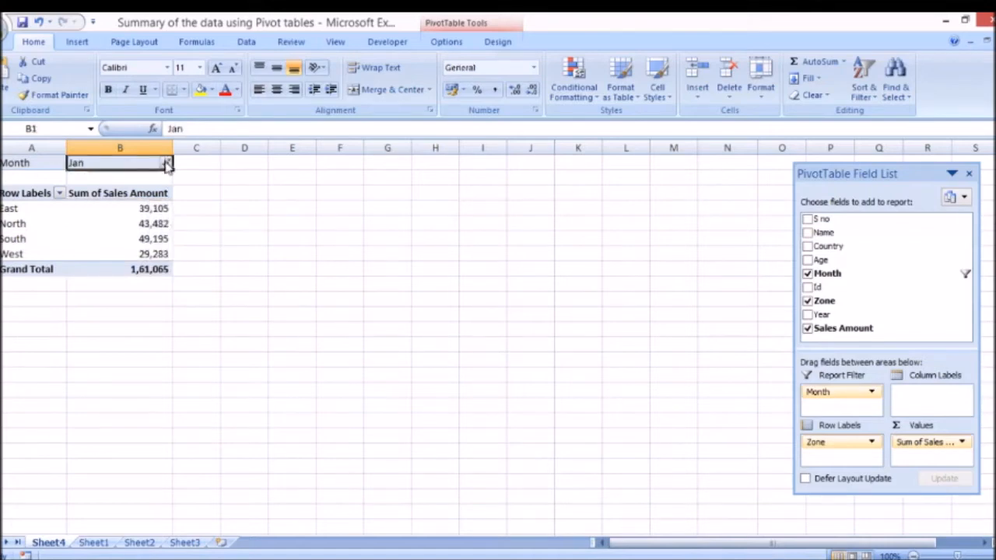
pyautogui.click(166, 164)
pyautogui.click(47, 313)
pyautogui.click(45, 204)
pyautogui.click(45, 203)
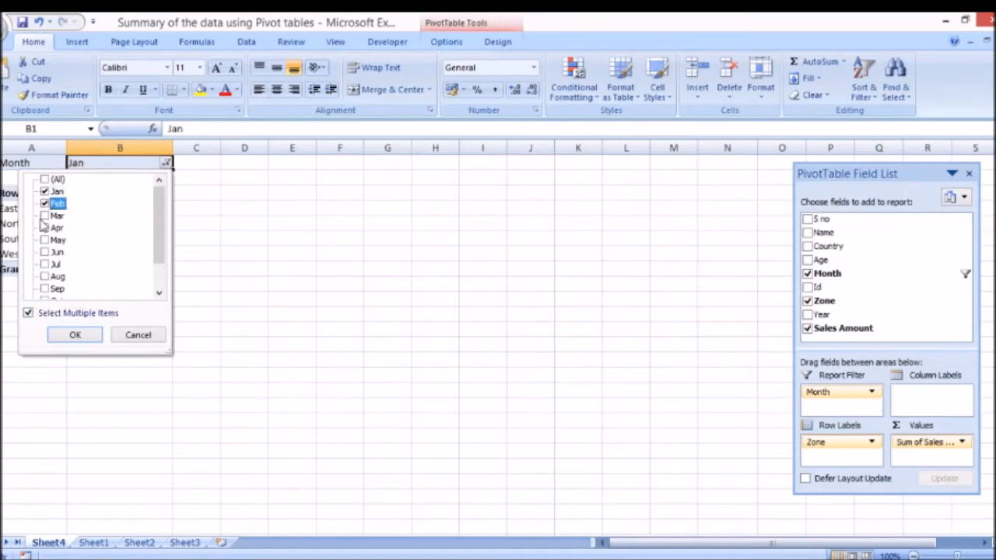
pyautogui.click(44, 217)
pyautogui.click(75, 336)
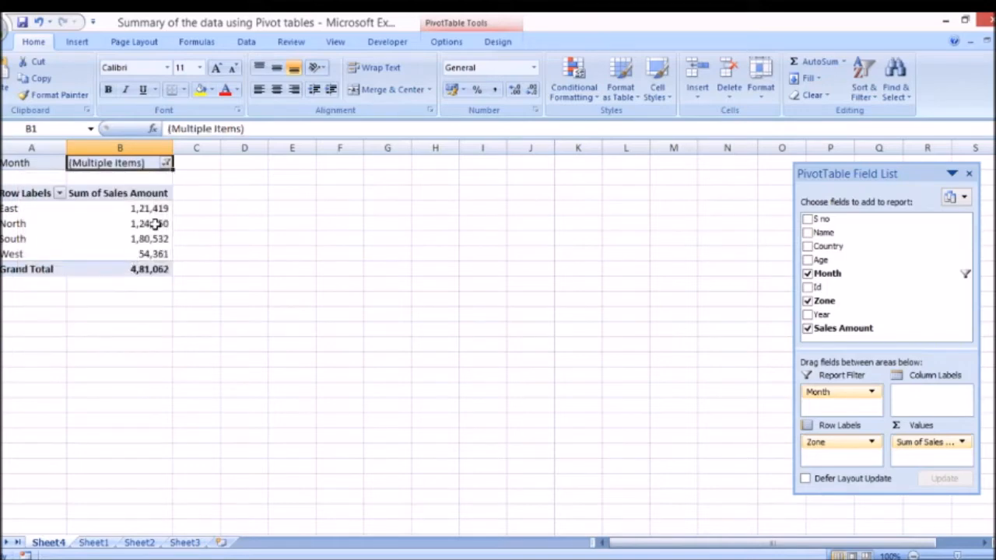
pyautogui.click(160, 210)
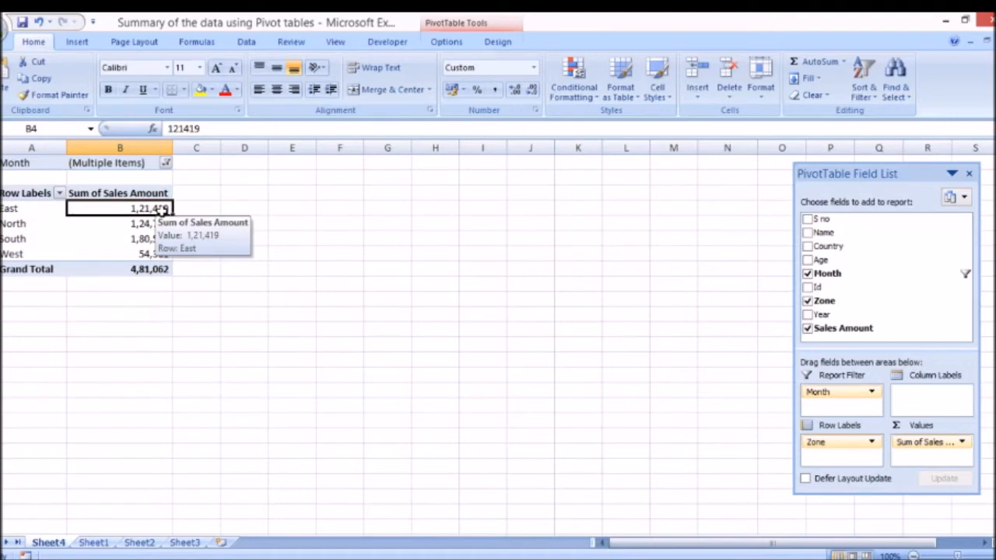
pyautogui.moveTo(159, 210); pyautogui.dragTo(189, 198)
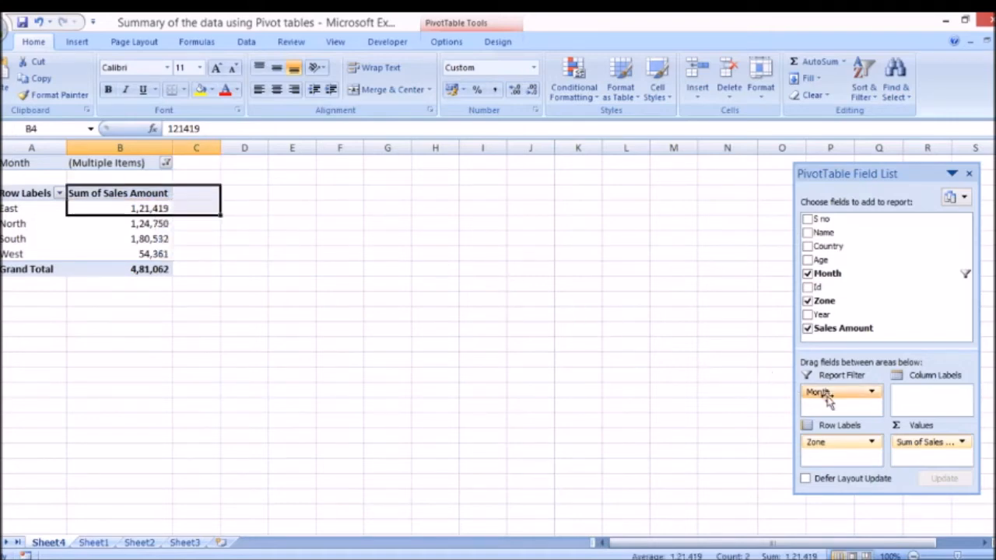
# - Move Month from the report filter back to the column labels, and check East's Jan, Feb and Mar amounts
pyautogui.moveTo(826, 395); pyautogui.dragTo(927, 393)
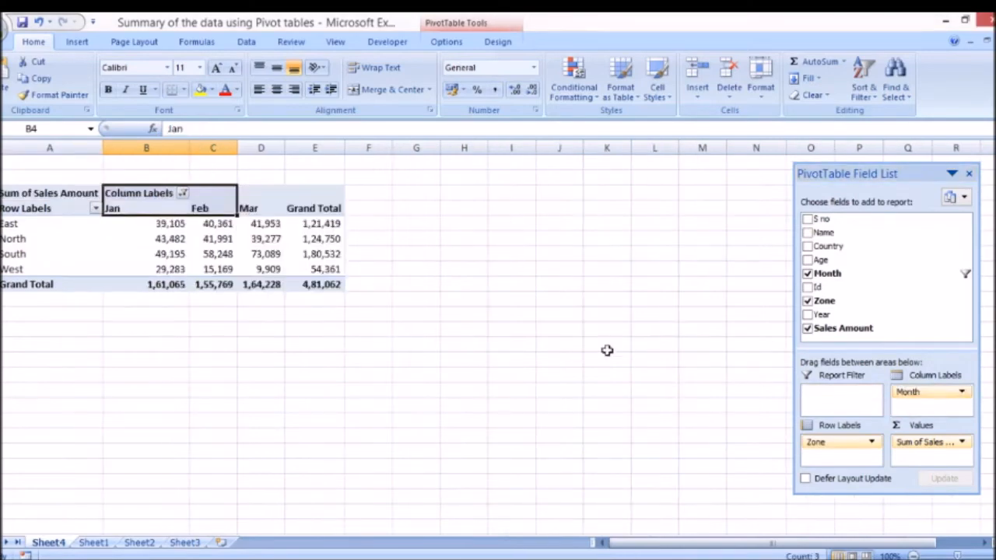
pyautogui.click(176, 231)
pyautogui.click(216, 225)
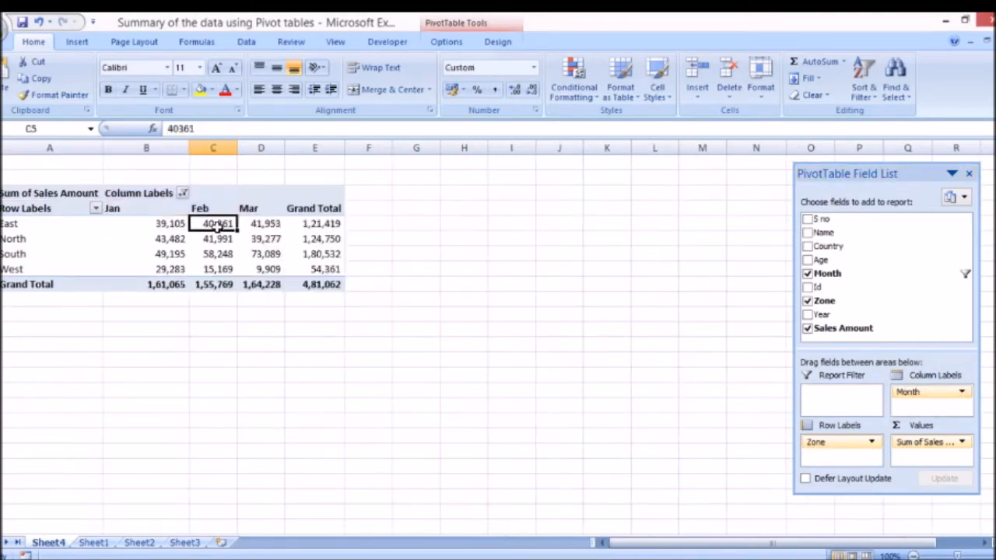
pyautogui.click(262, 224)
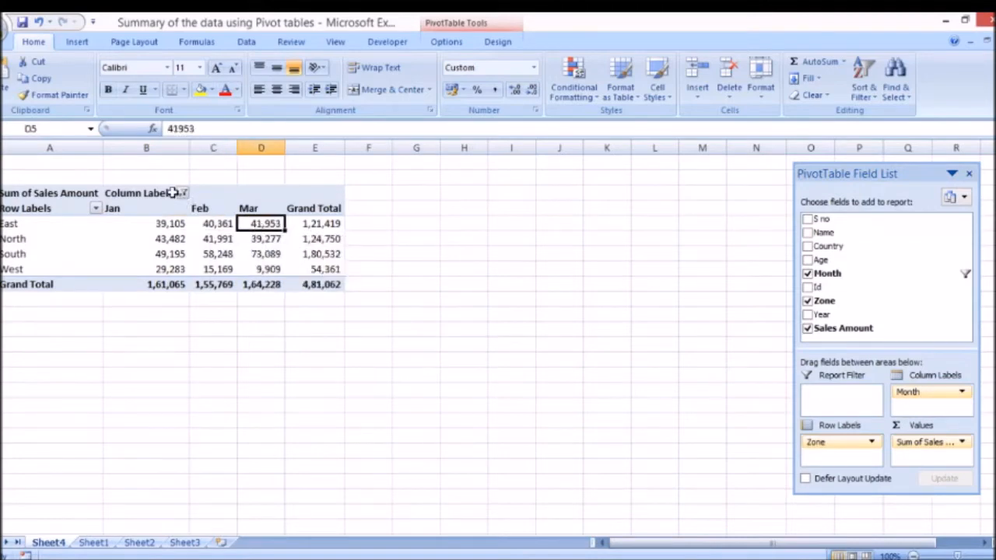
# - Filter the Zone row labels to show only East
pyautogui.click(95, 208)
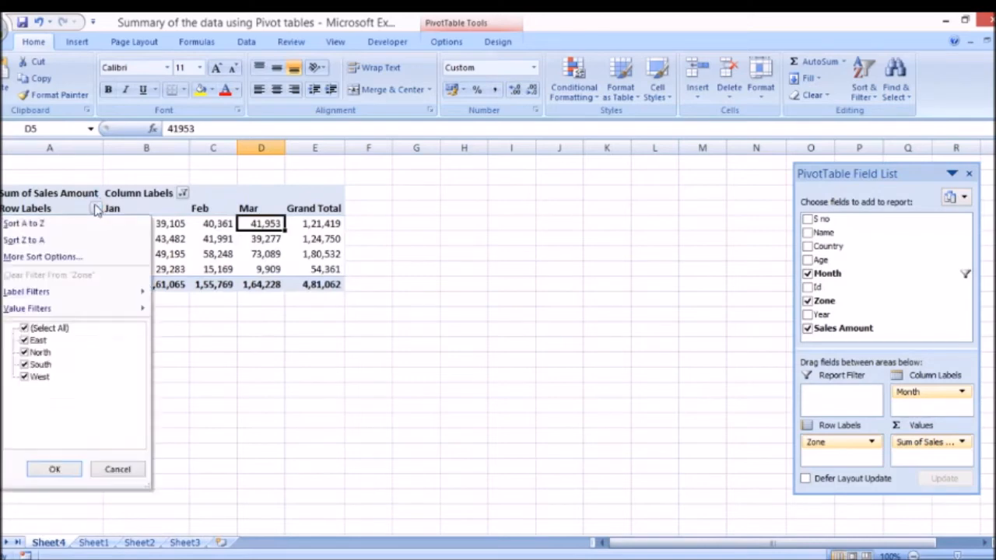
pyautogui.click(34, 330)
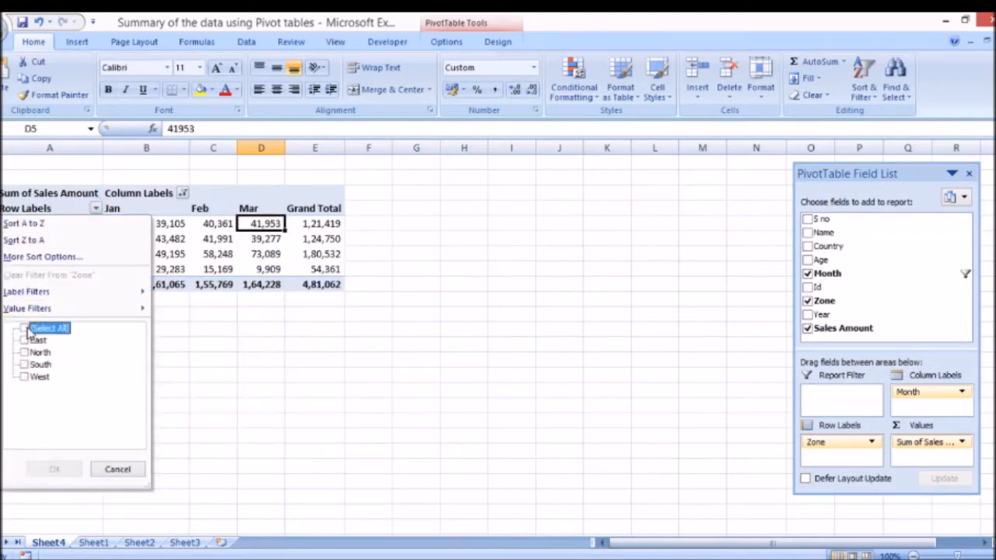
pyautogui.click(24, 341)
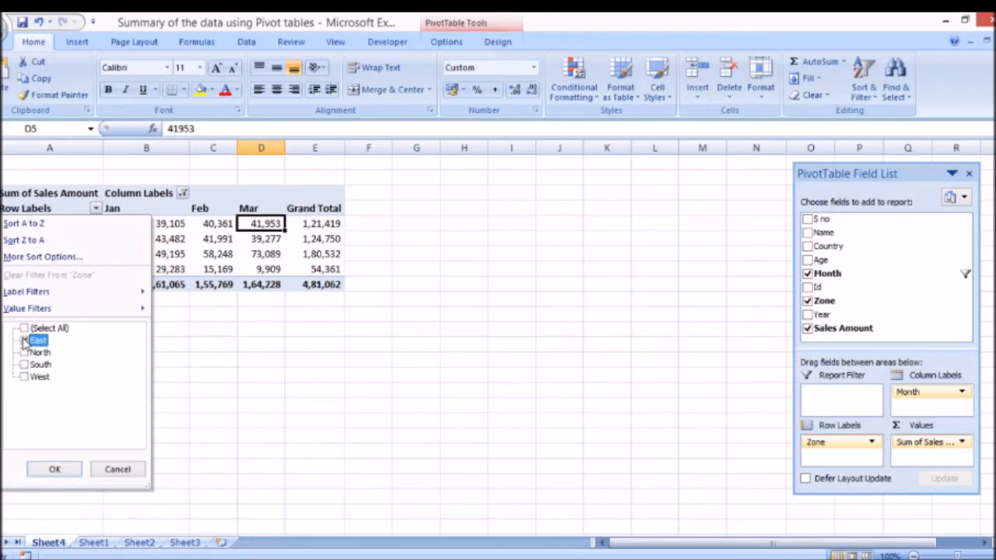
pyautogui.click(51, 469)
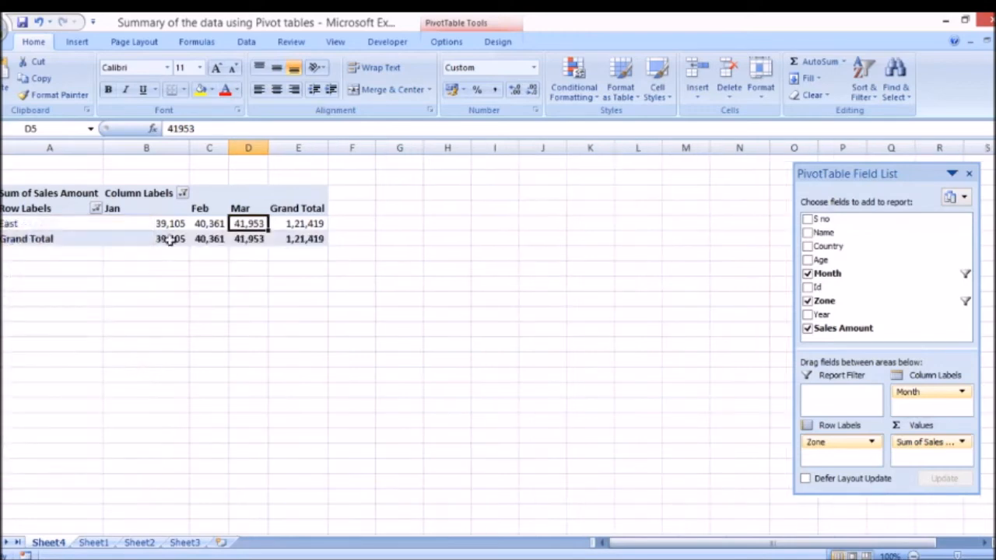
# - Select all months in the column label filter
pyautogui.click(182, 194)
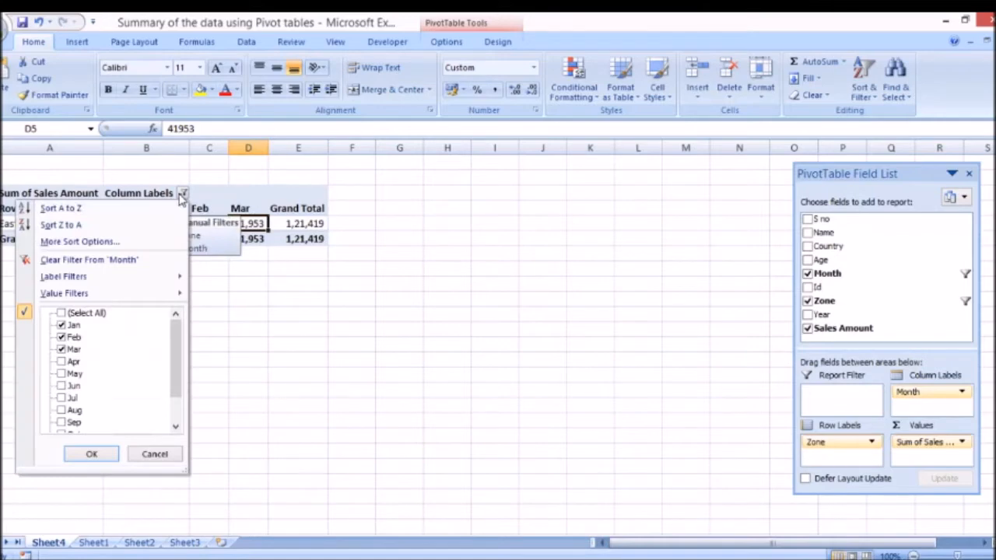
pyautogui.click(61, 314)
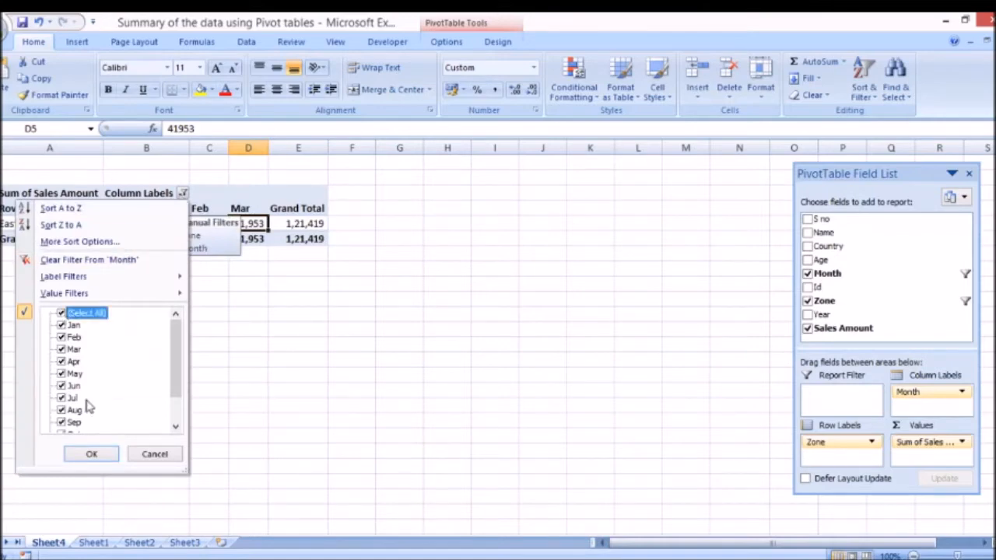
pyautogui.click(91, 453)
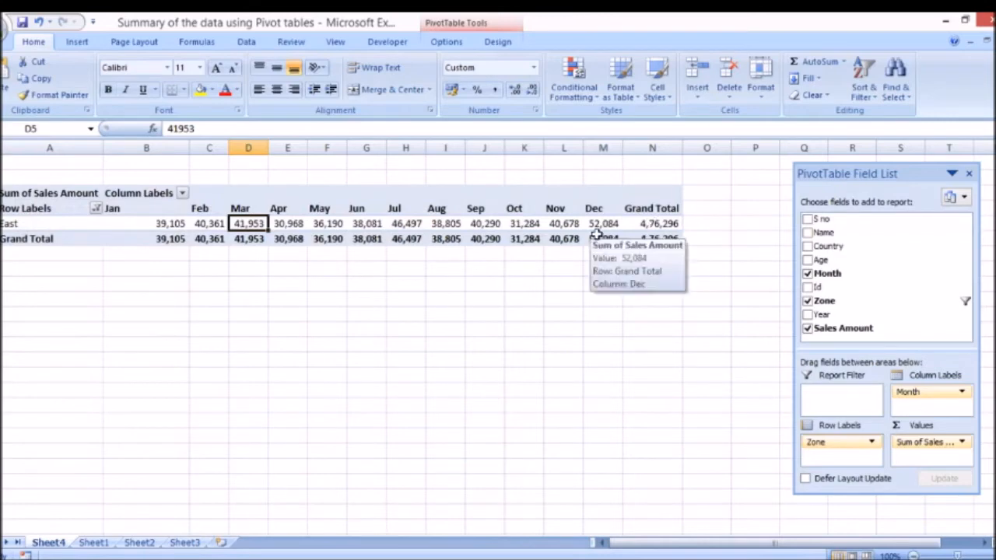
# - Select all zones in the row label filter
pyautogui.click(96, 208)
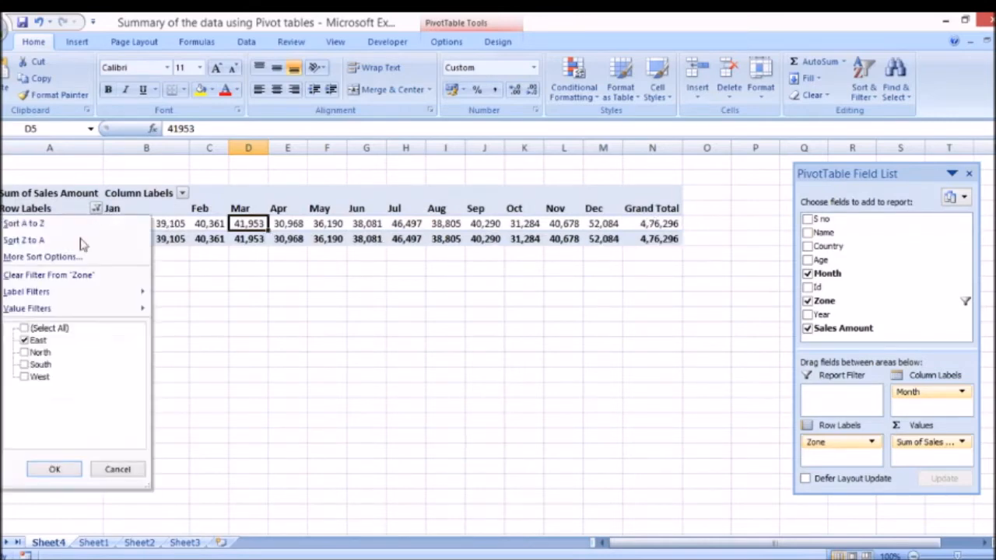
pyautogui.click(25, 327)
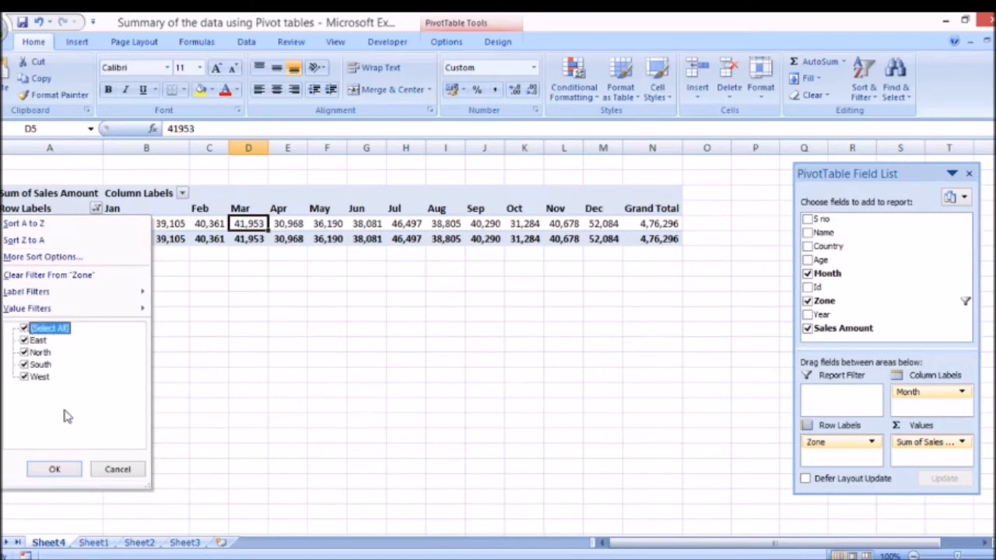
pyautogui.click(54, 469)
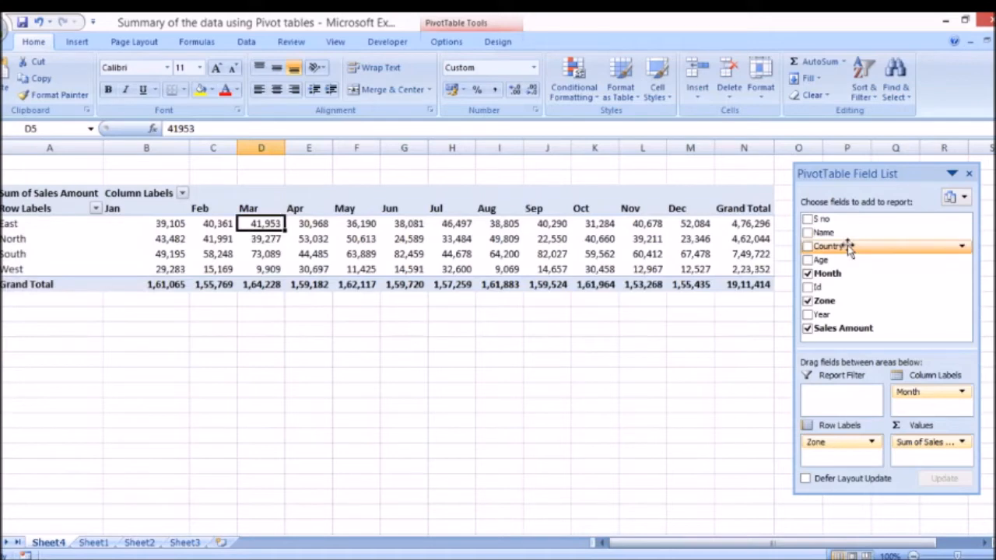
# - Add Country to the PivotTable as a report filter
pyautogui.moveTo(849, 248); pyautogui.dragTo(844, 397)
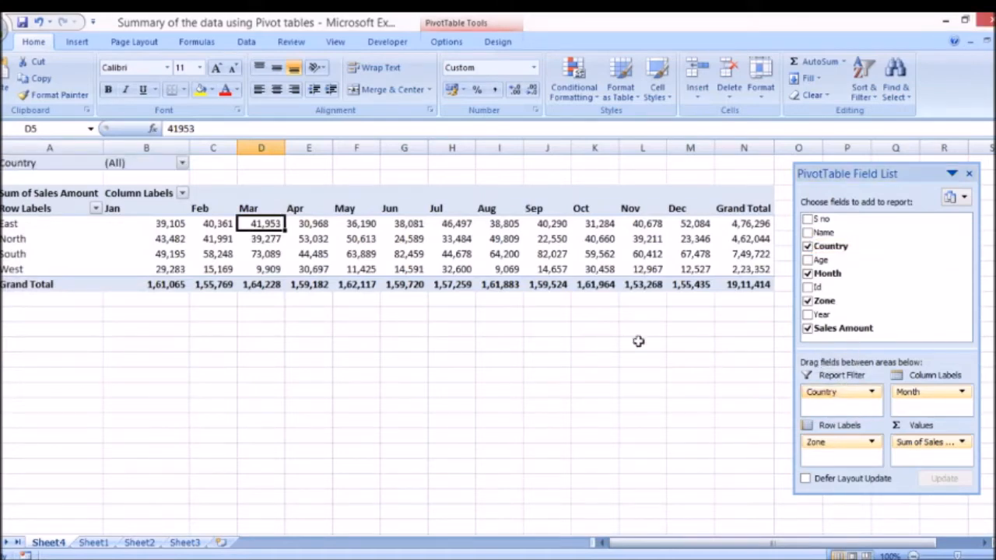
# - Filter the PivotTable report by Country to show only Germany
pyautogui.click(81, 168)
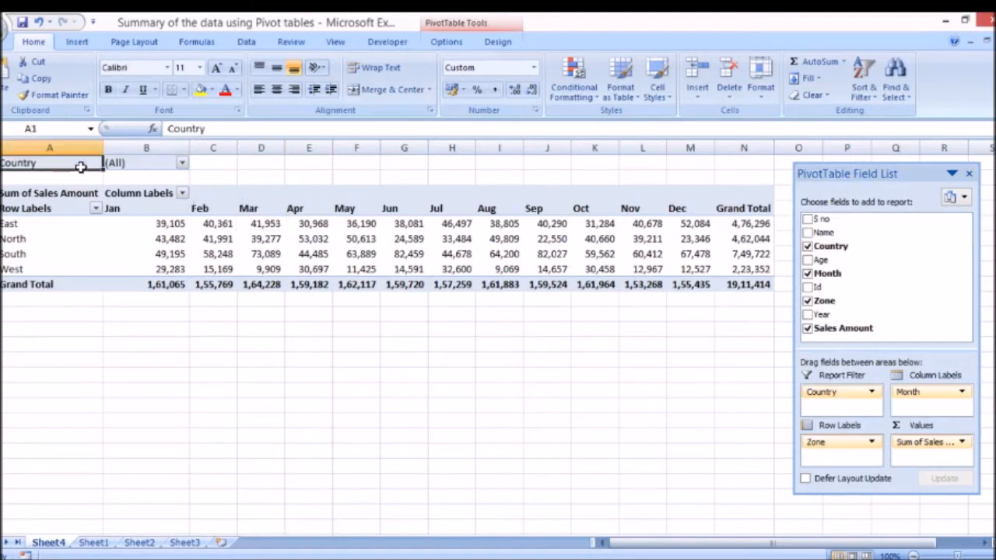
pyautogui.click(183, 164)
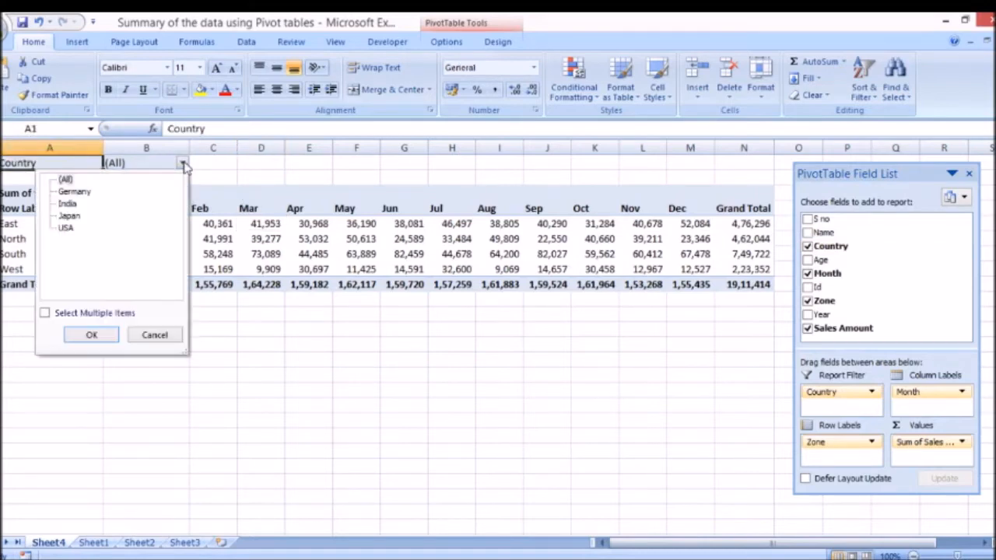
pyautogui.click(84, 192)
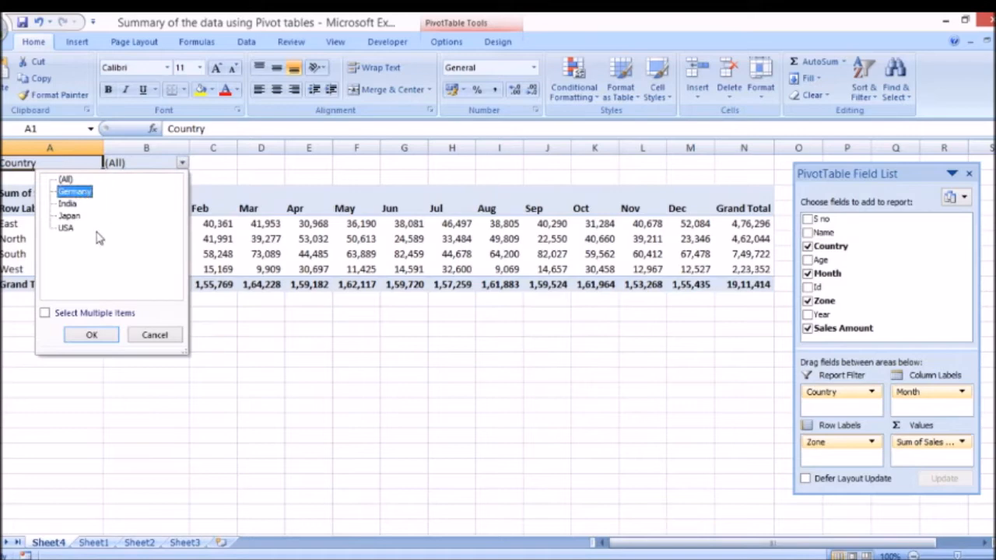
pyautogui.click(90, 336)
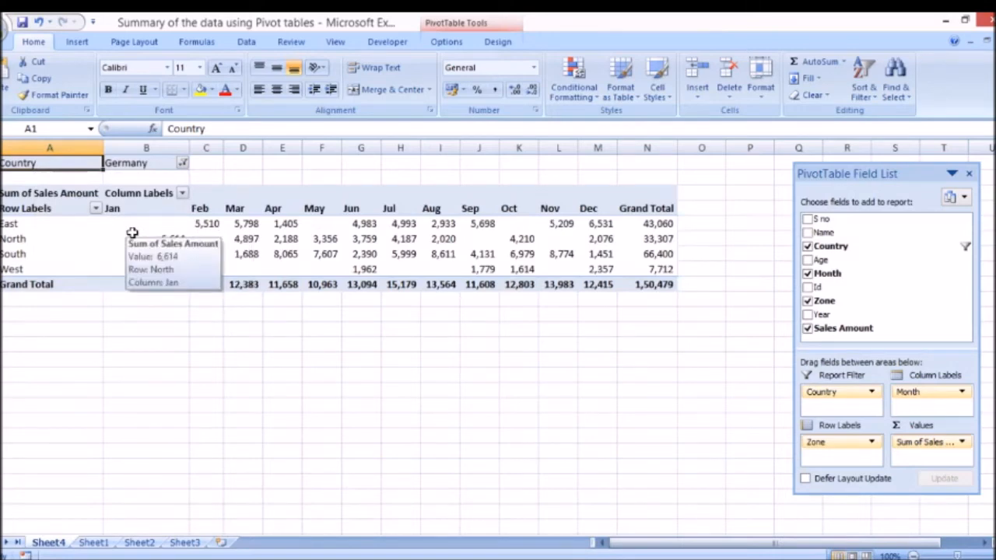
pyautogui.click(29, 224)
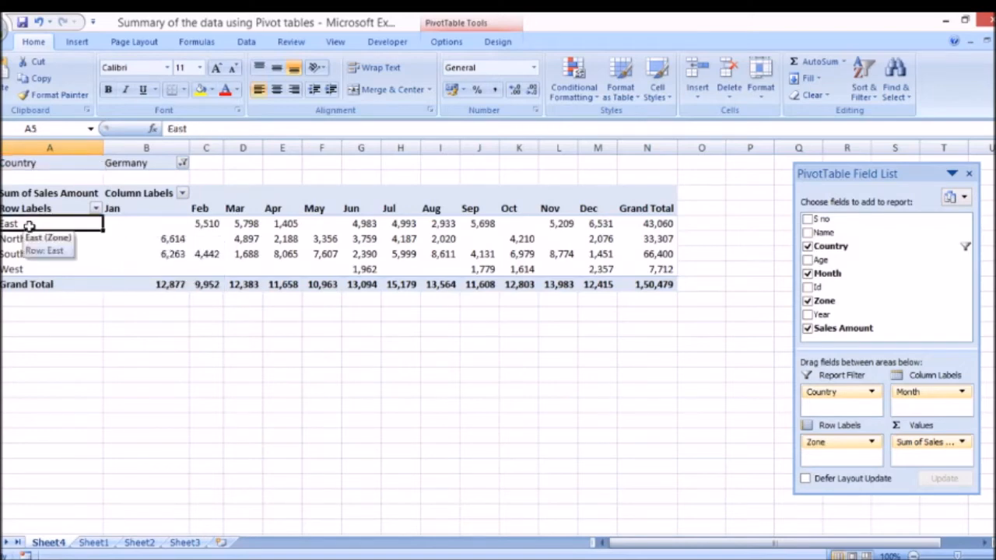
pyautogui.press('Right')
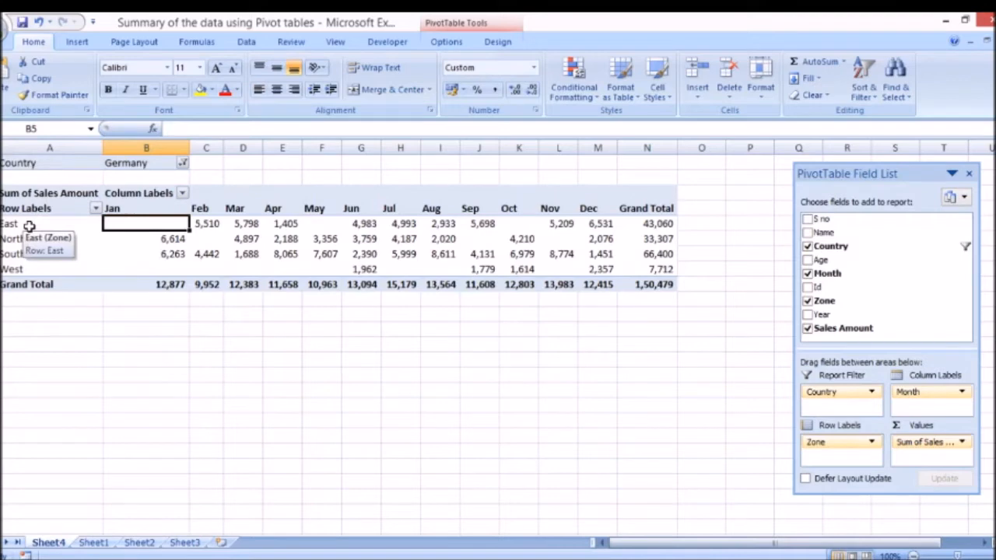
# - Reset the Country report filter to show all countries
pyautogui.click(182, 165)
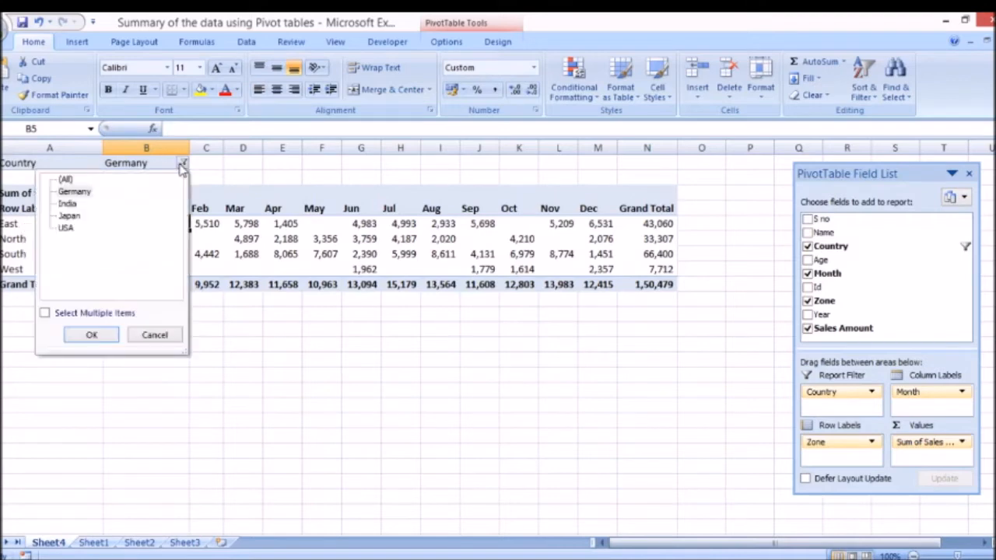
pyautogui.click(66, 180)
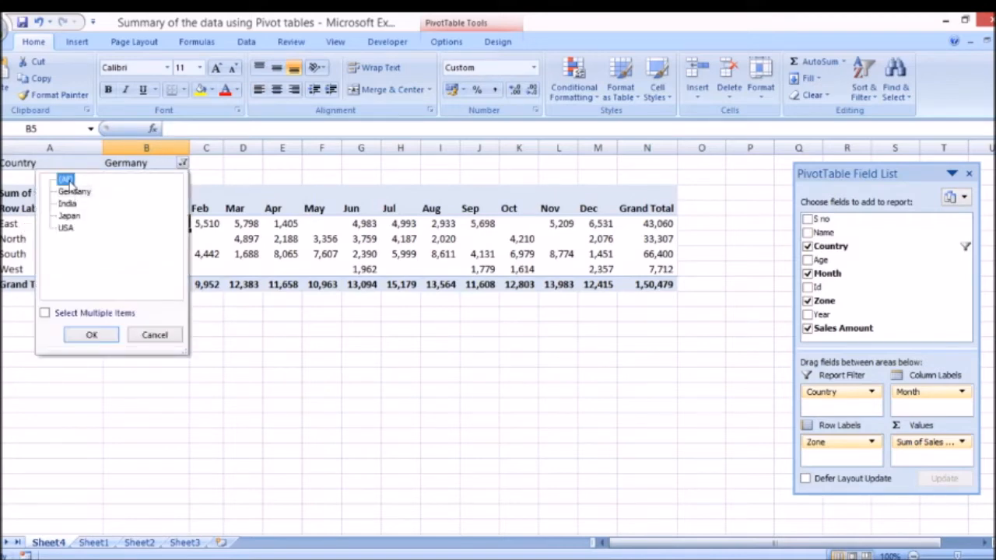
pyautogui.click(91, 335)
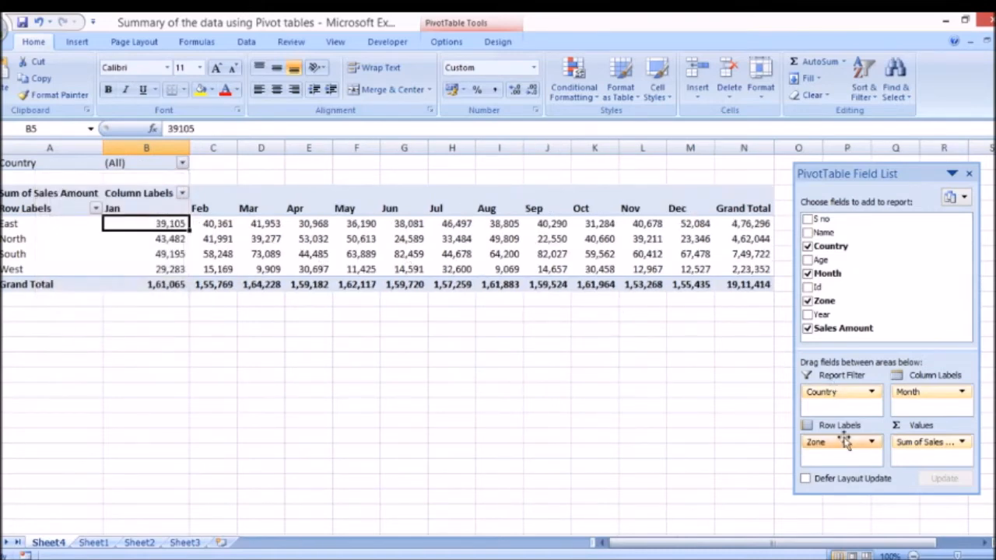
# - Remove Zone from the PivotTable and move Month from the column labels to the row labels
pyautogui.moveTo(844, 441); pyautogui.dragTo(767, 412)
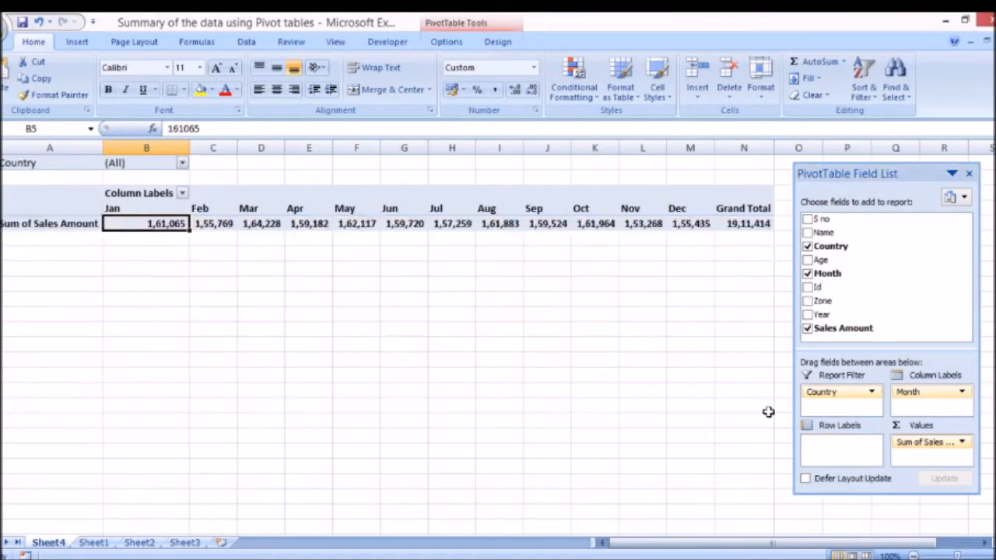
pyautogui.moveTo(905, 392); pyautogui.dragTo(840, 451)
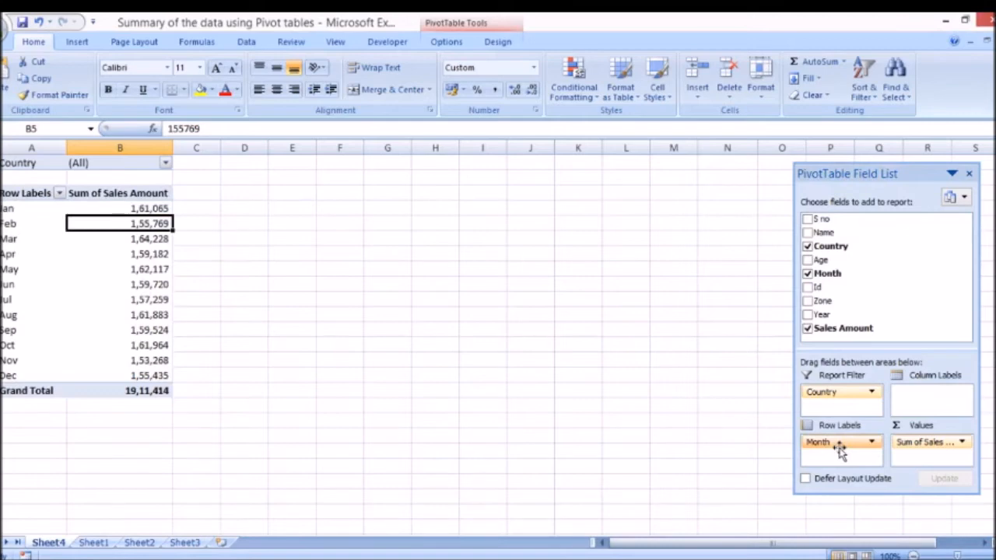
# - Change the Sales Amount value field to summarize by Count
pyautogui.click(963, 443)
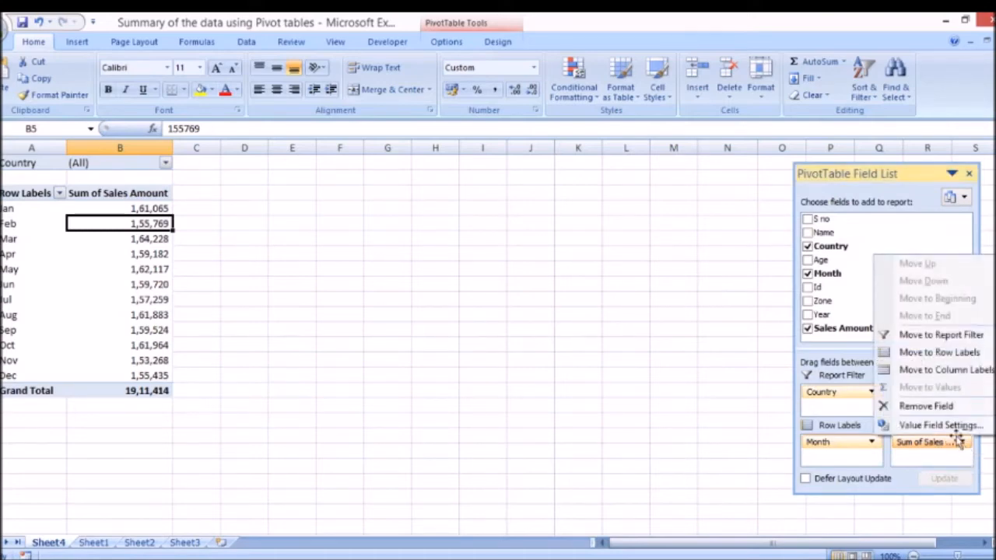
pyautogui.click(942, 426)
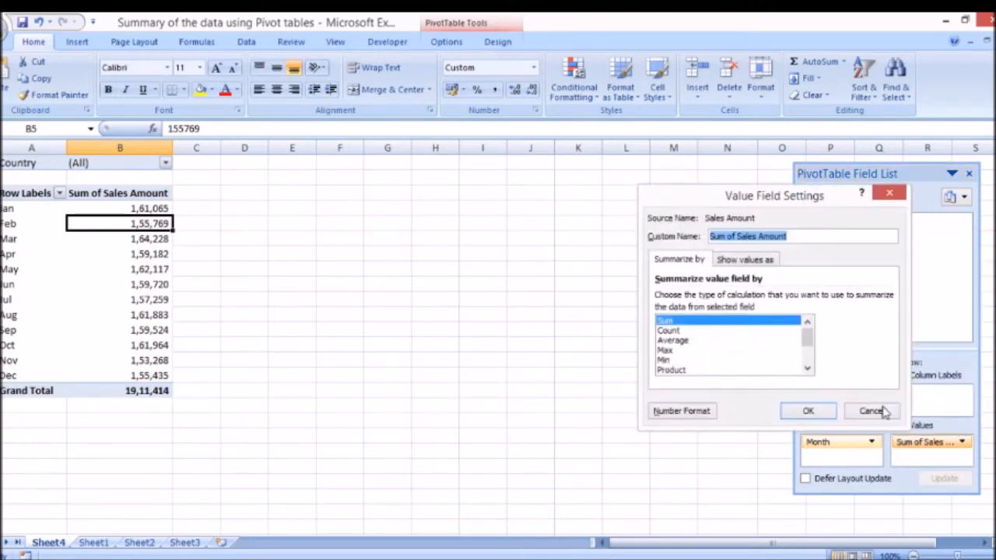
pyautogui.click(666, 331)
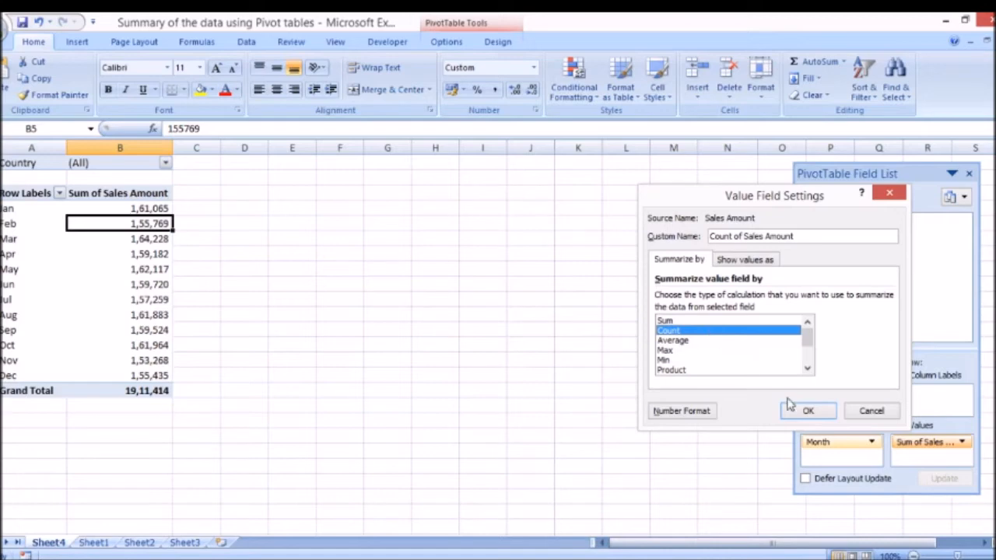
pyautogui.click(808, 411)
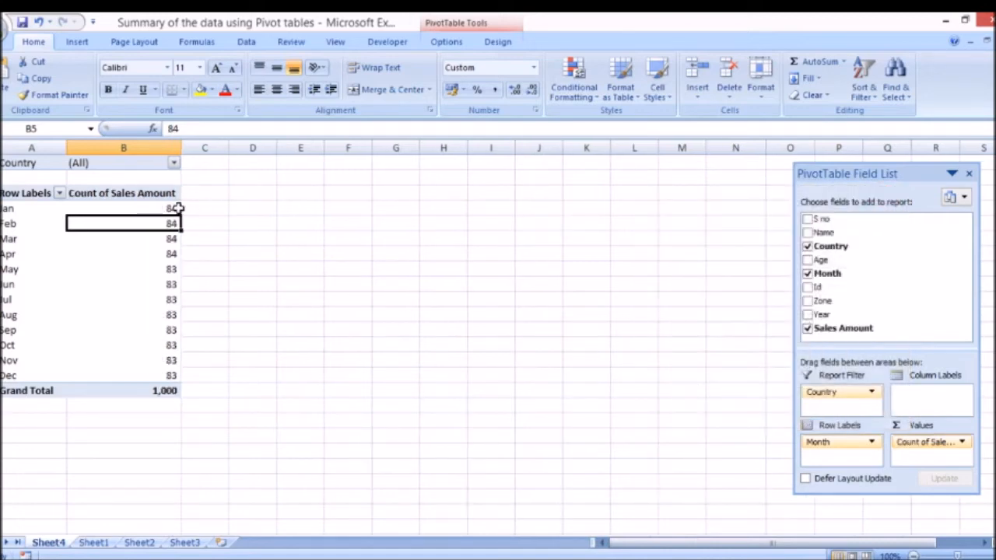
pyautogui.click(177, 209)
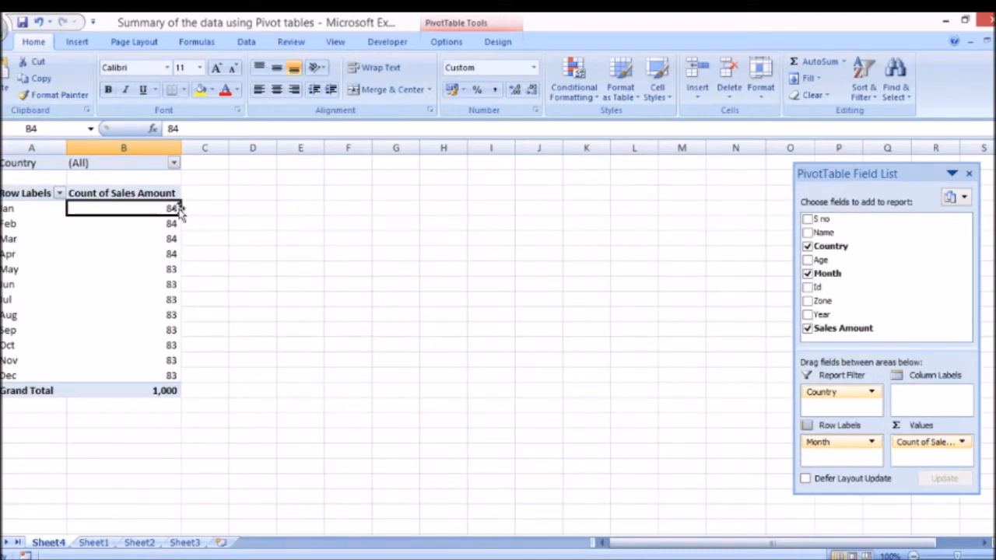
pyautogui.click(169, 223)
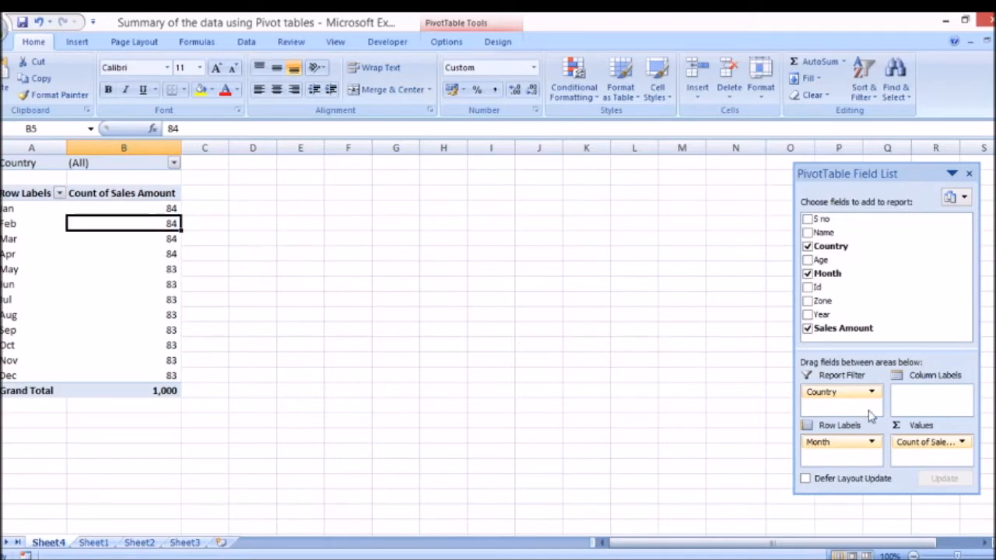
# - Change the Sales Amount value field to summarize by Average
pyautogui.click(962, 442)
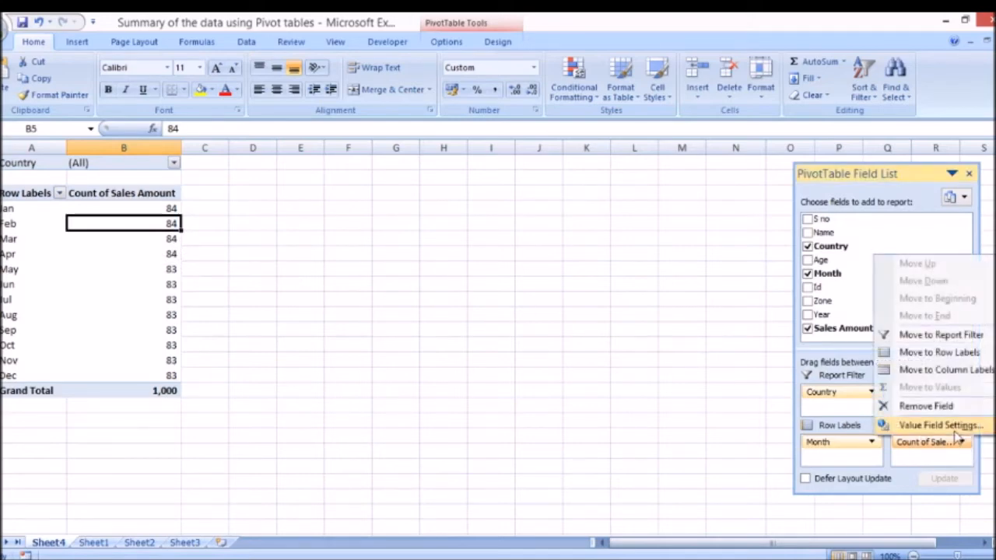
pyautogui.click(938, 424)
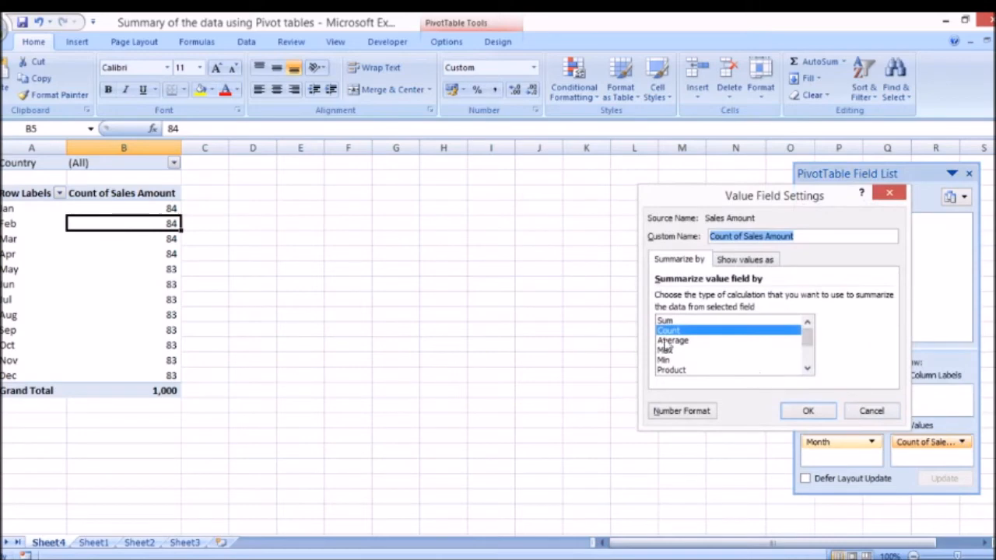
pyautogui.click(671, 341)
pyautogui.click(787, 412)
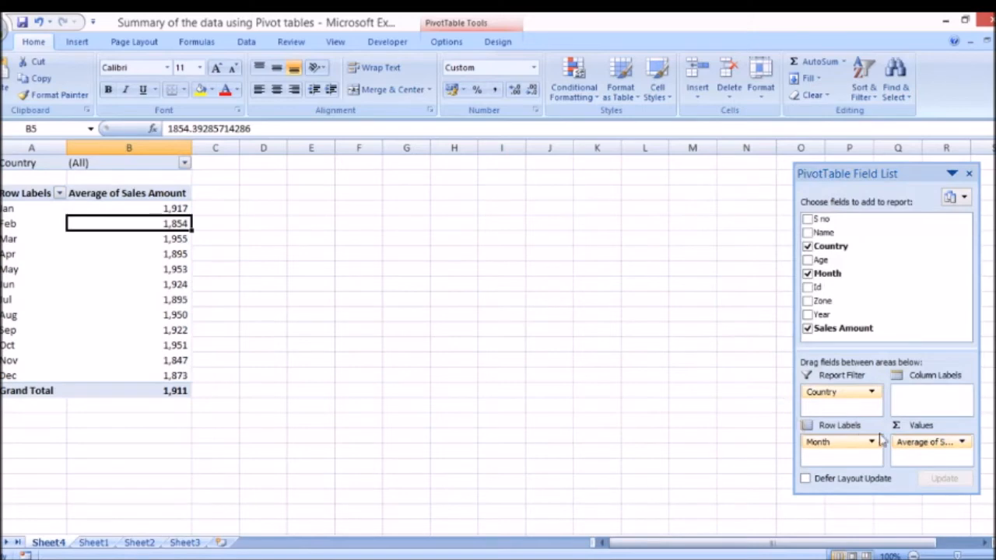
# - Change the Sales Amount value field to summarize by Max
pyautogui.click(963, 443)
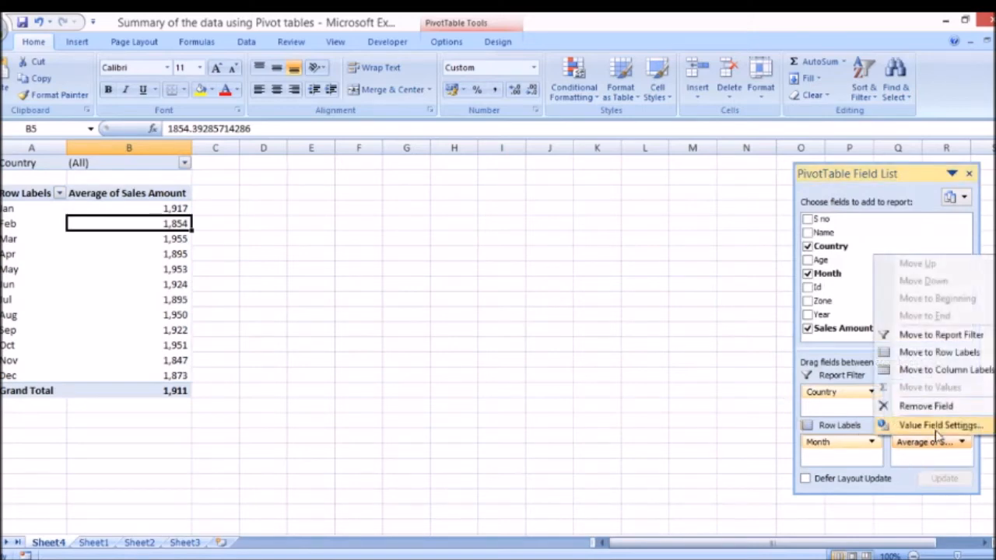
pyautogui.click(935, 426)
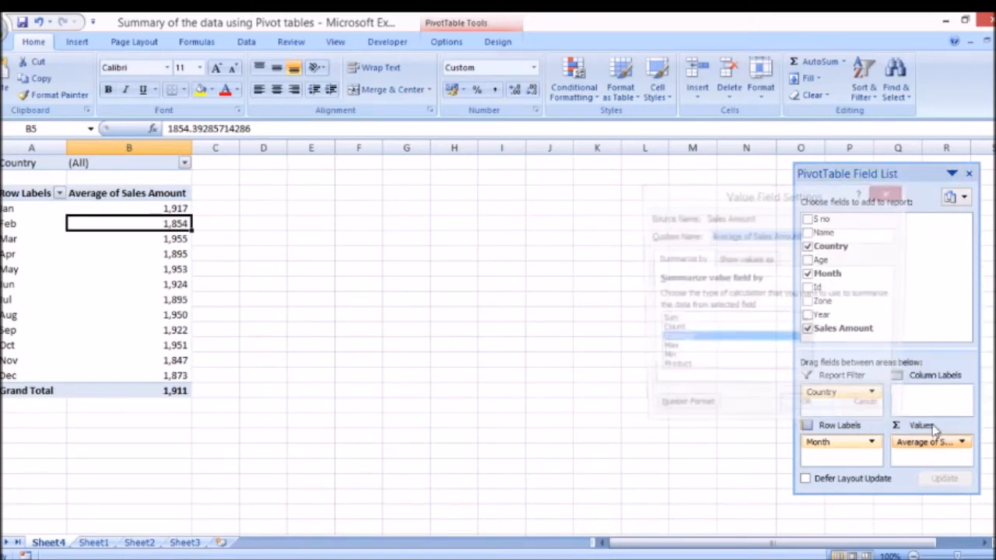
pyautogui.click(669, 350)
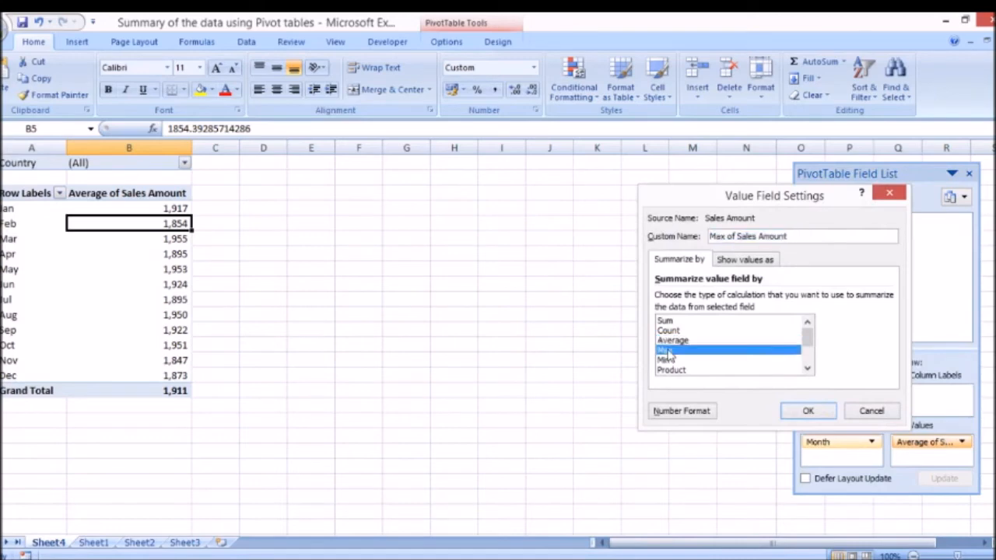
pyautogui.click(805, 411)
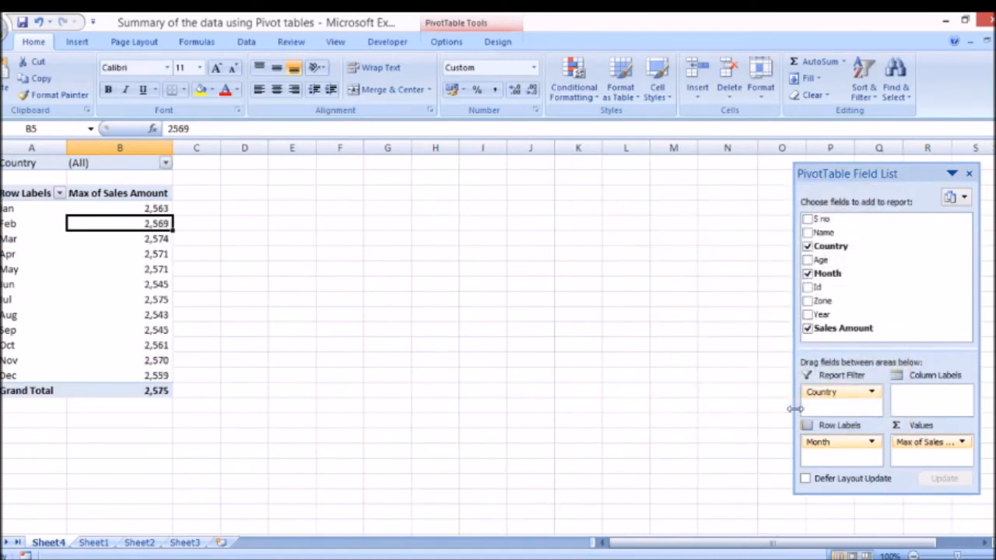
# - Look through the remaining summary functions and set the Sales Amount value field back to Sum
pyautogui.click(962, 444)
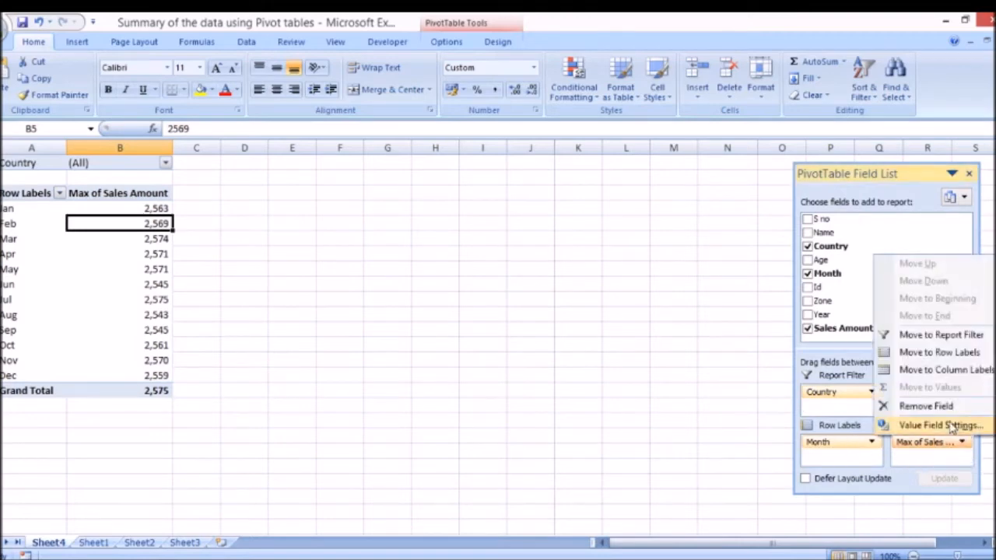
pyautogui.click(953, 425)
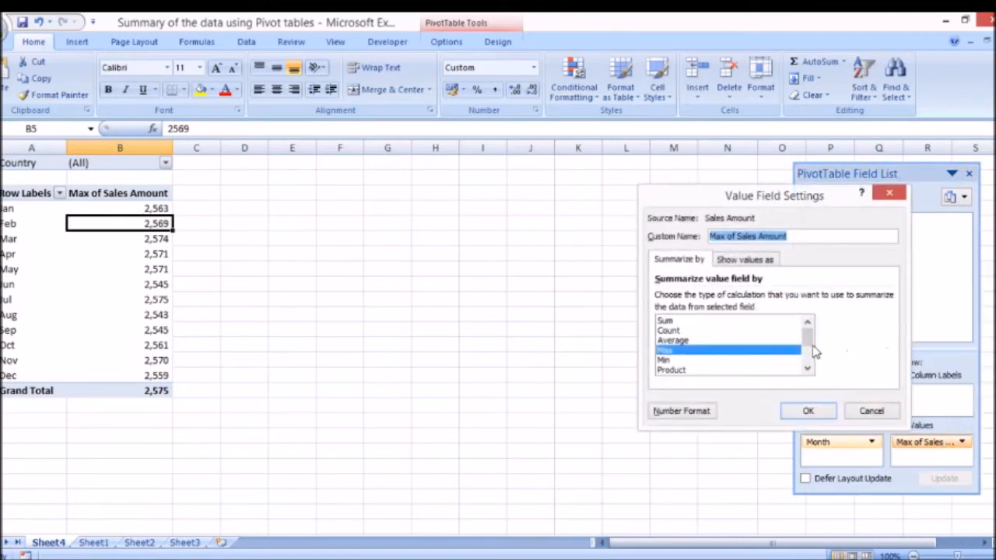
pyautogui.moveTo(807, 344); pyautogui.dragTo(816, 384)
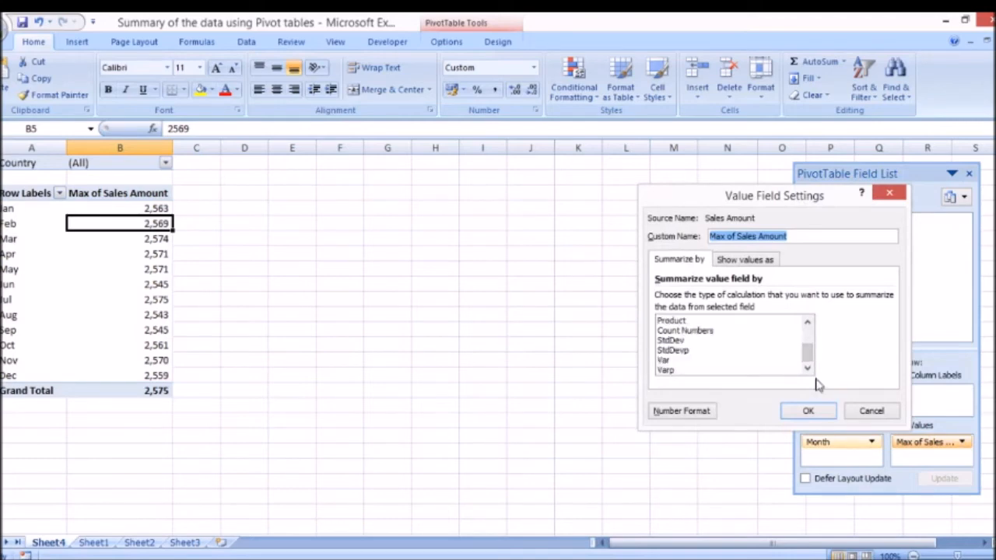
pyautogui.moveTo(809, 367); pyautogui.dragTo(809, 332)
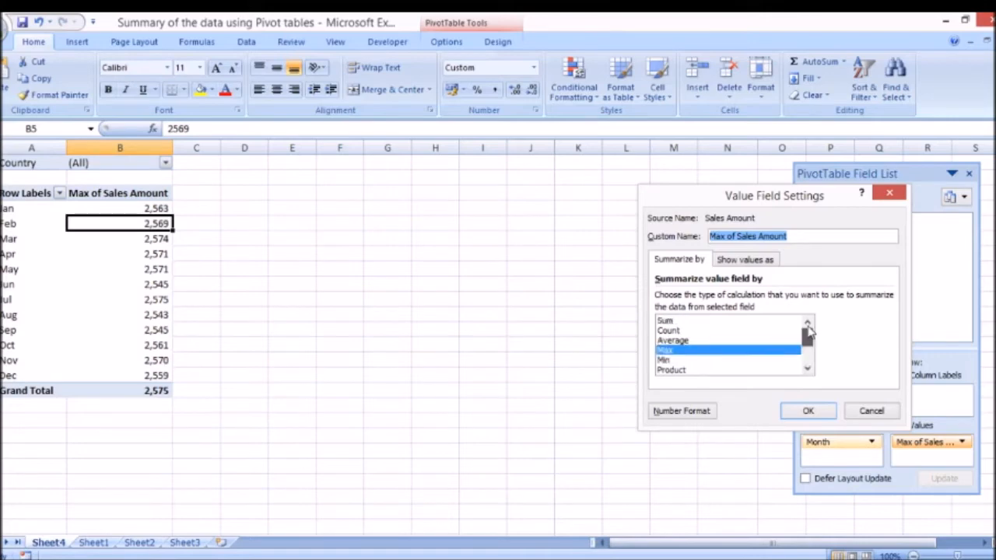
pyautogui.click(728, 328)
pyautogui.click(812, 410)
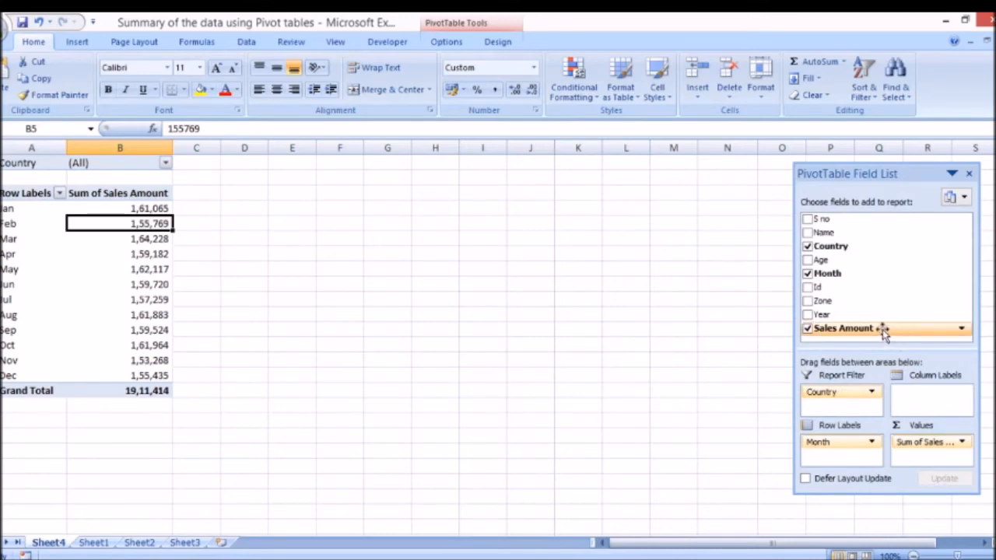
# - Add Sales Amount to the PivotTable values a second time and summarize that second field by Average
pyautogui.moveTo(883, 330); pyautogui.dragTo(941, 463)
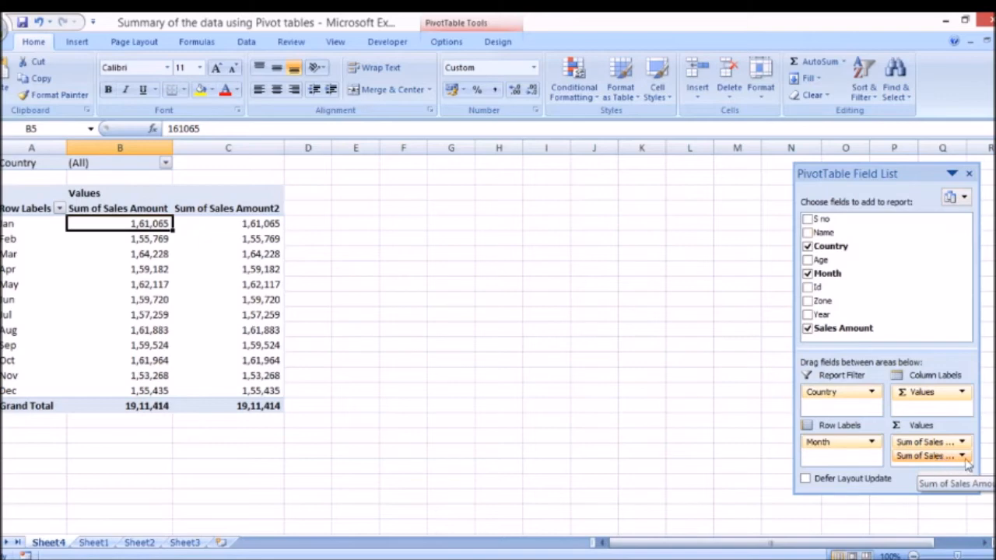
pyautogui.click(962, 456)
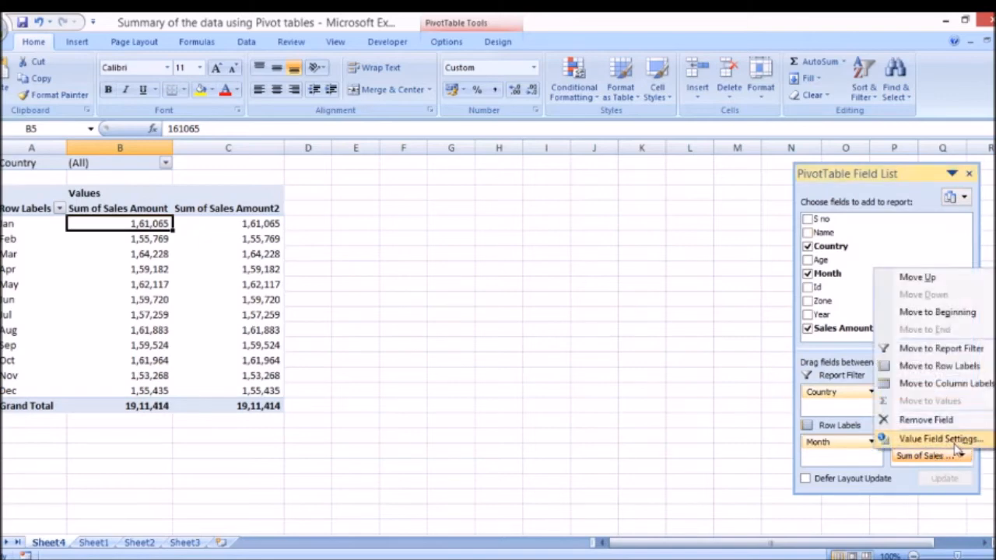
pyautogui.click(938, 438)
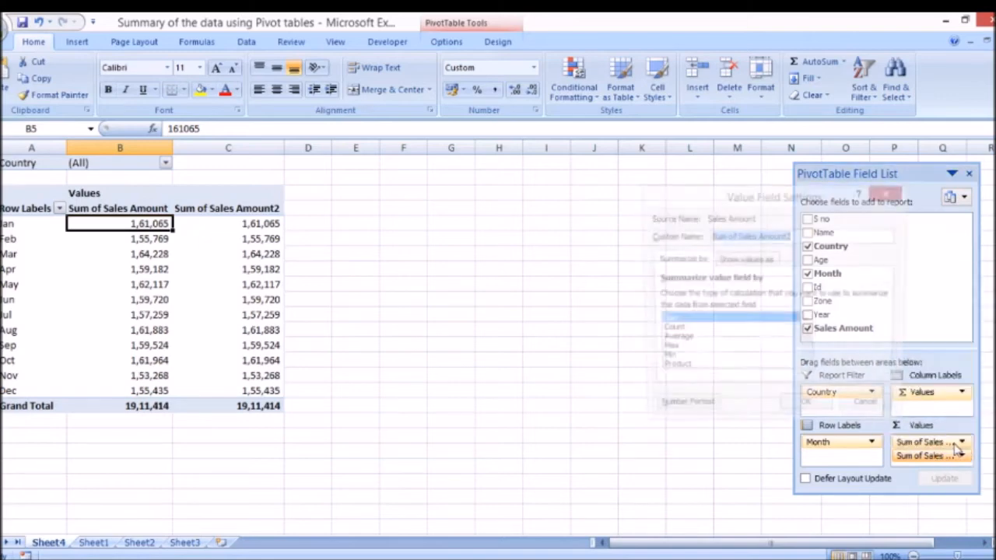
pyautogui.click(688, 340)
pyautogui.click(806, 411)
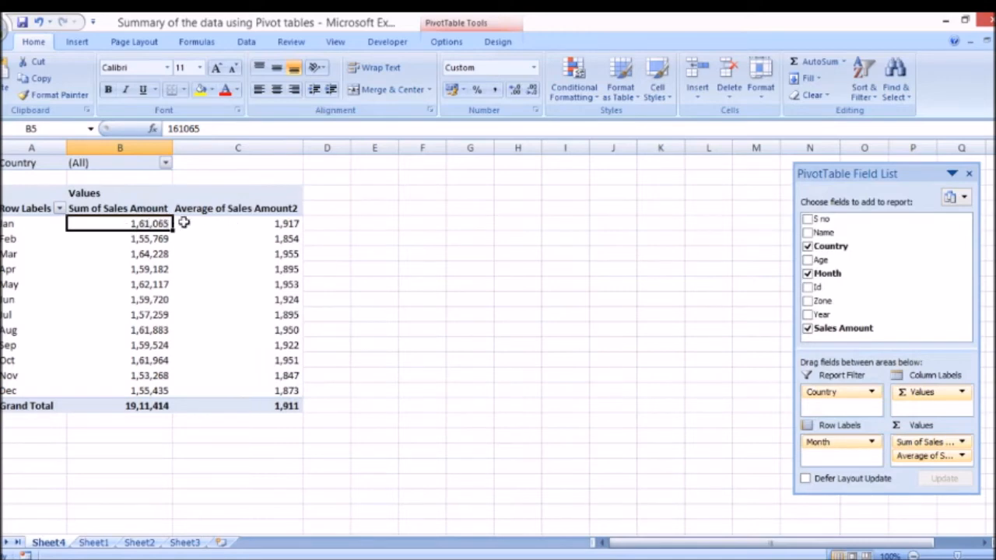
pyautogui.click(14, 223)
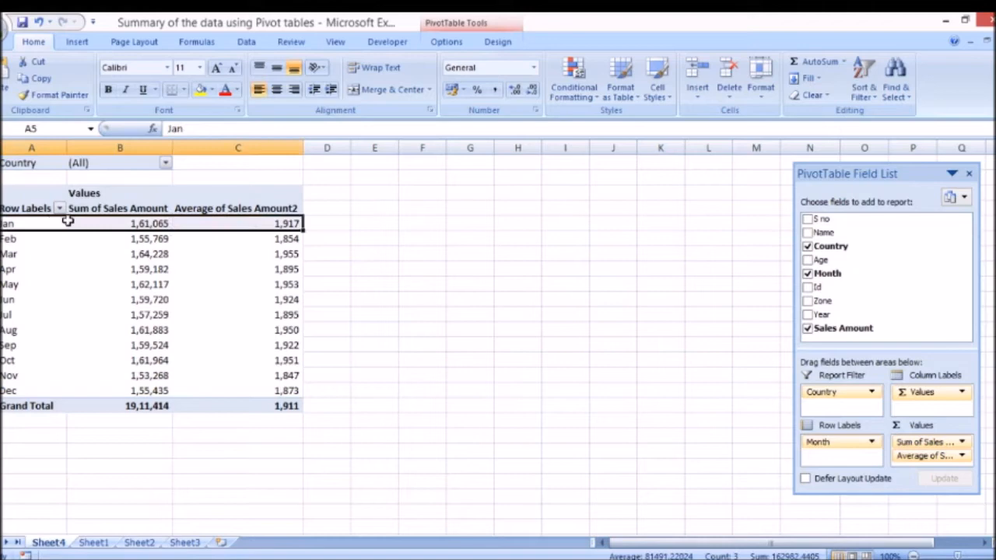
pyautogui.click(106, 209)
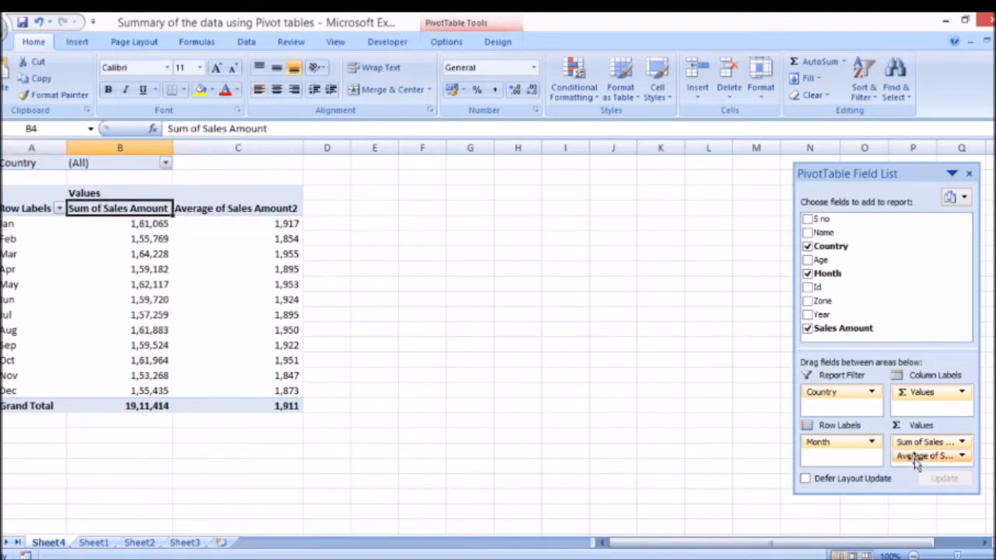
# - Remove the average Sales Amount field from the PivotTable values and add Name above Month in the row labels
pyautogui.moveTo(916, 459); pyautogui.dragTo(726, 407)
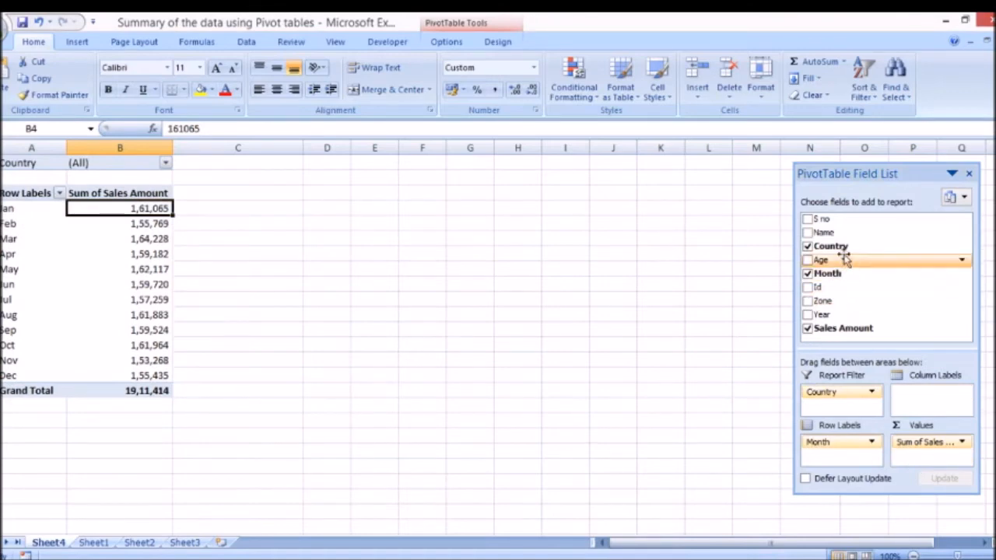
pyautogui.moveTo(840, 235); pyautogui.dragTo(827, 440)
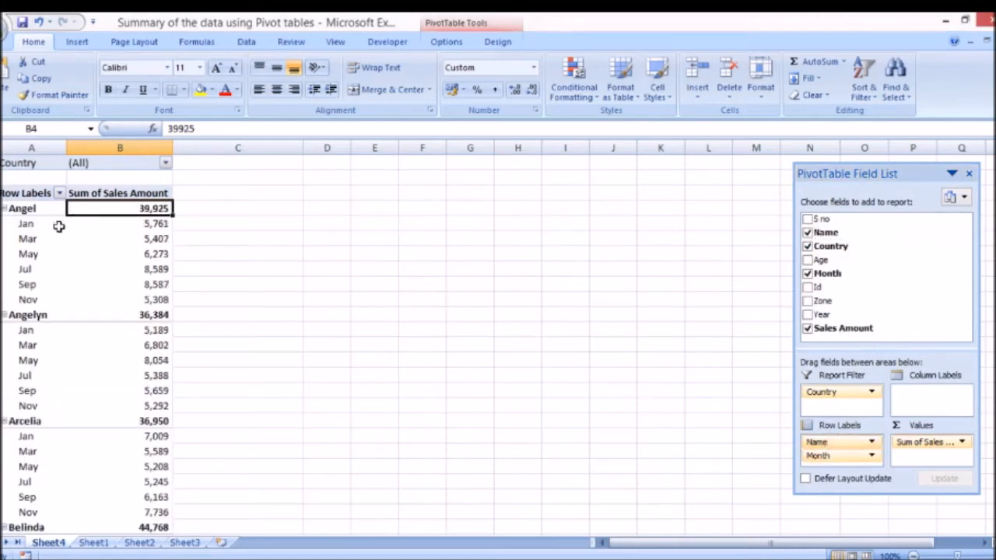
# - Examine the monthly sales rows nested under the first name in the PivotTable
pyautogui.click(29, 209)
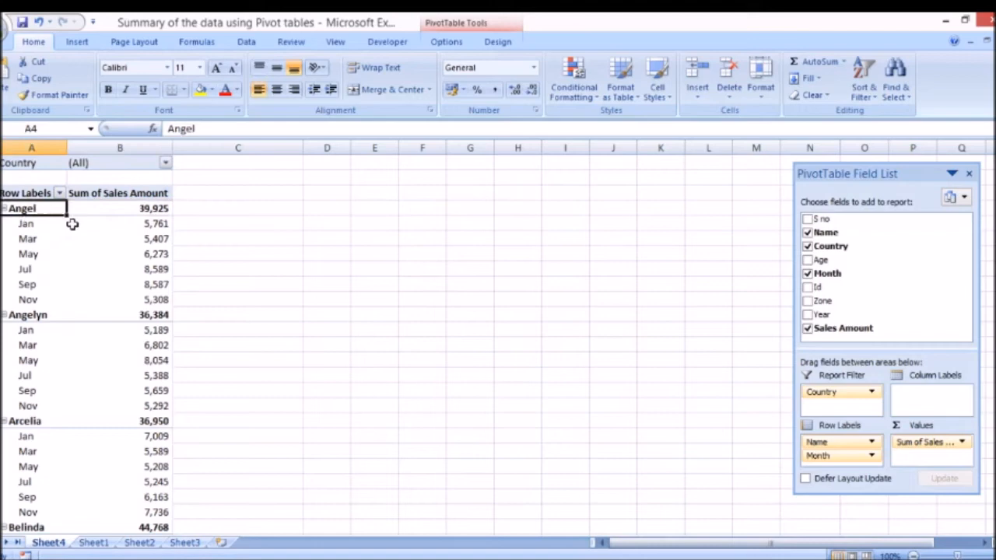
pyautogui.click(47, 226)
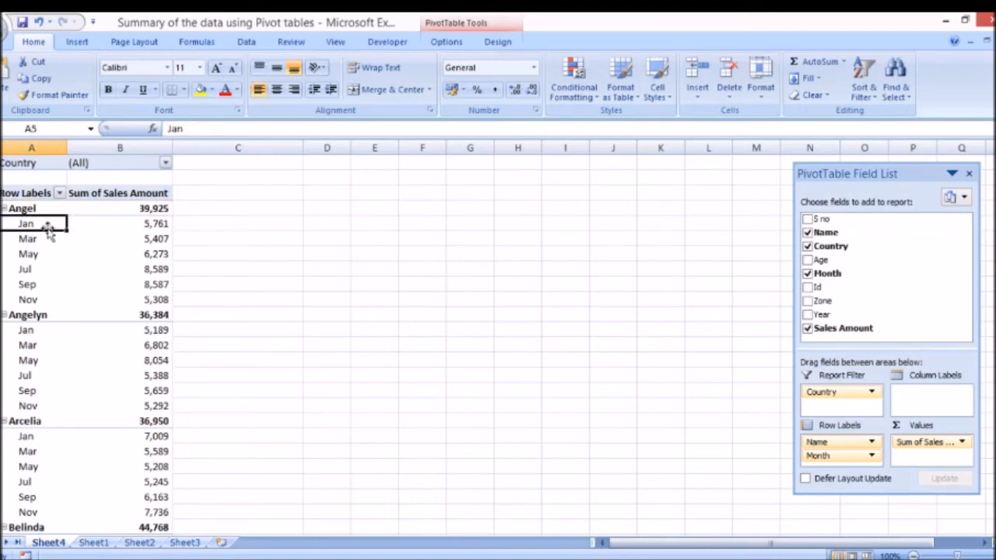
pyautogui.press('Down')
pyautogui.press('Down')
pyautogui.press('Down')
pyautogui.press('Down')
pyautogui.press('Down')
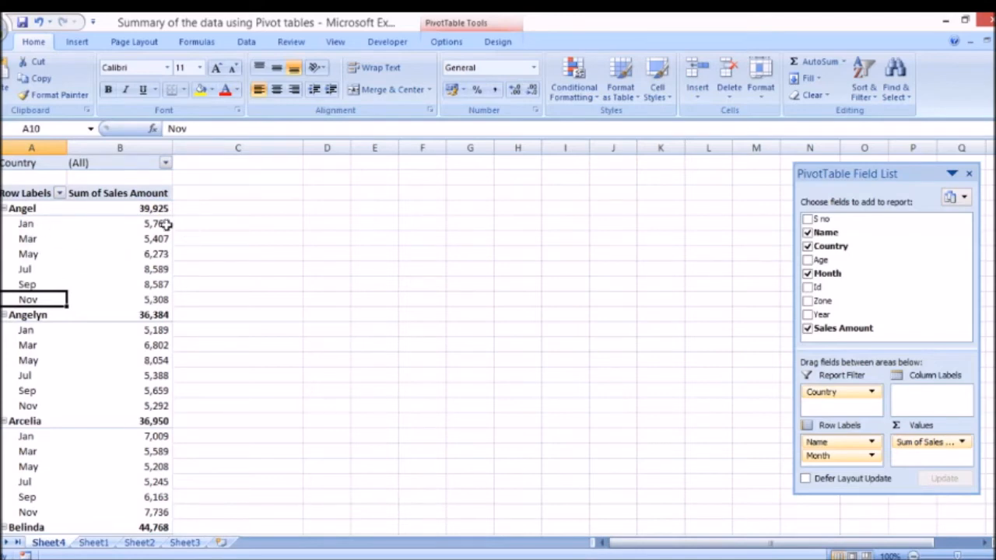
# - Collapse the month details of the first three names in the PivotTable
pyautogui.moveTo(86, 235)
pyautogui.click(4, 210)
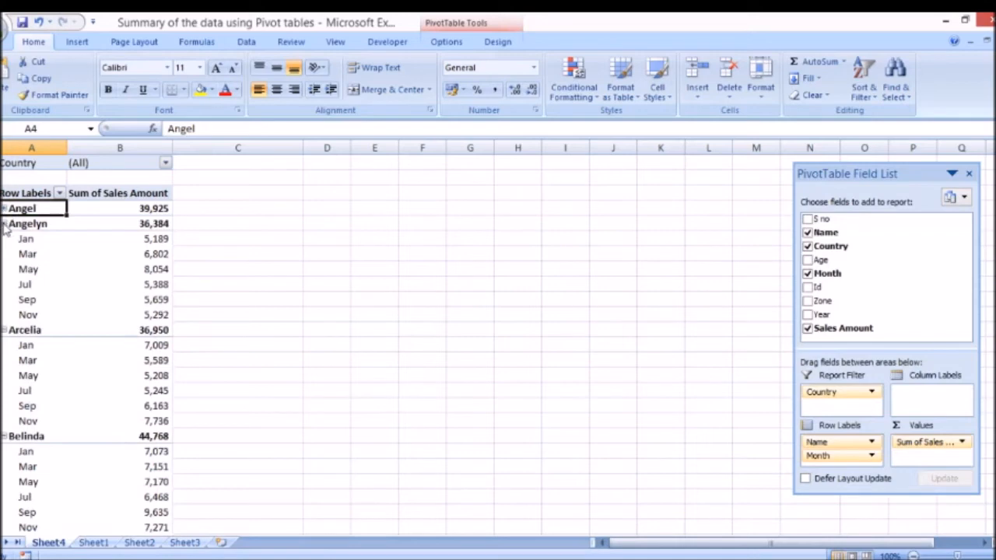
pyautogui.rightClick(5, 227)
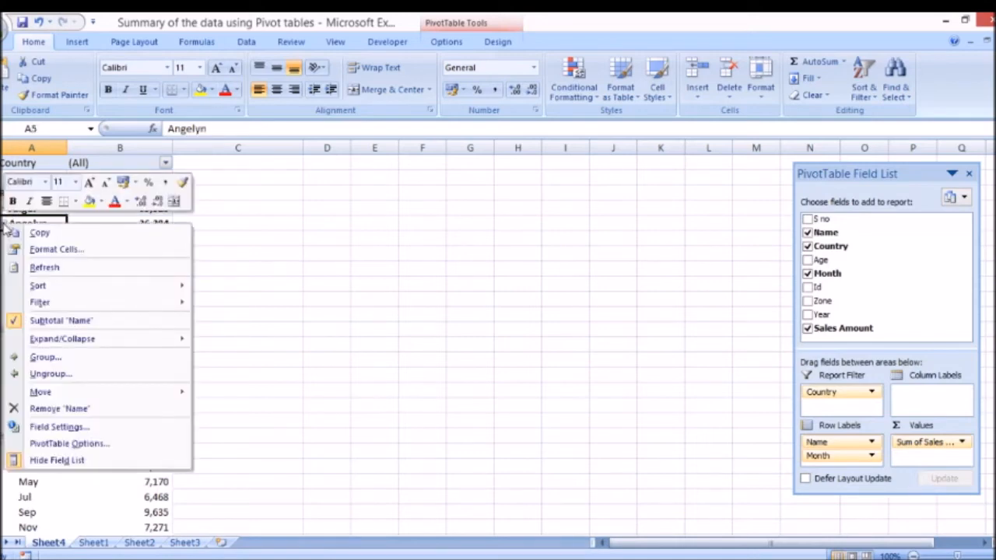
pyautogui.click(66, 376)
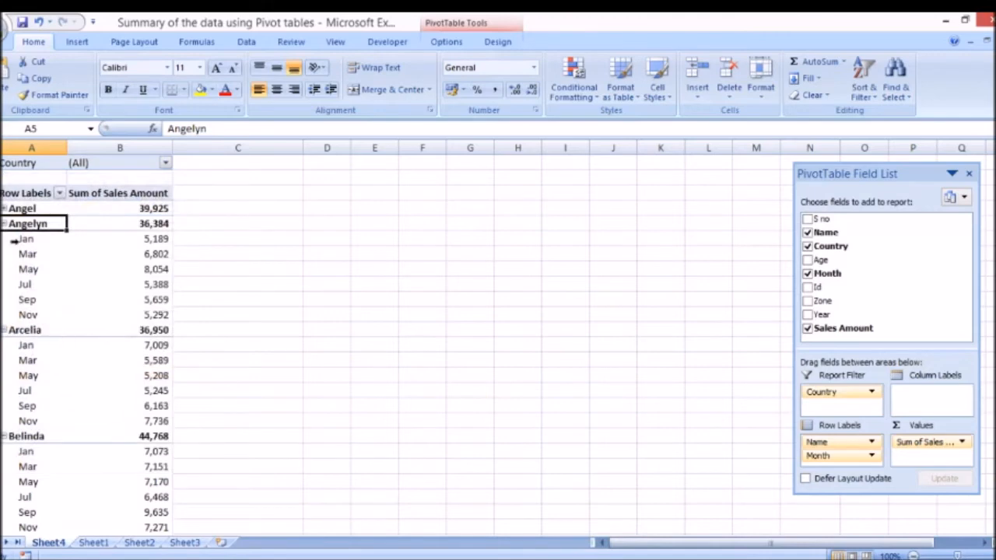
pyautogui.click(4, 223)
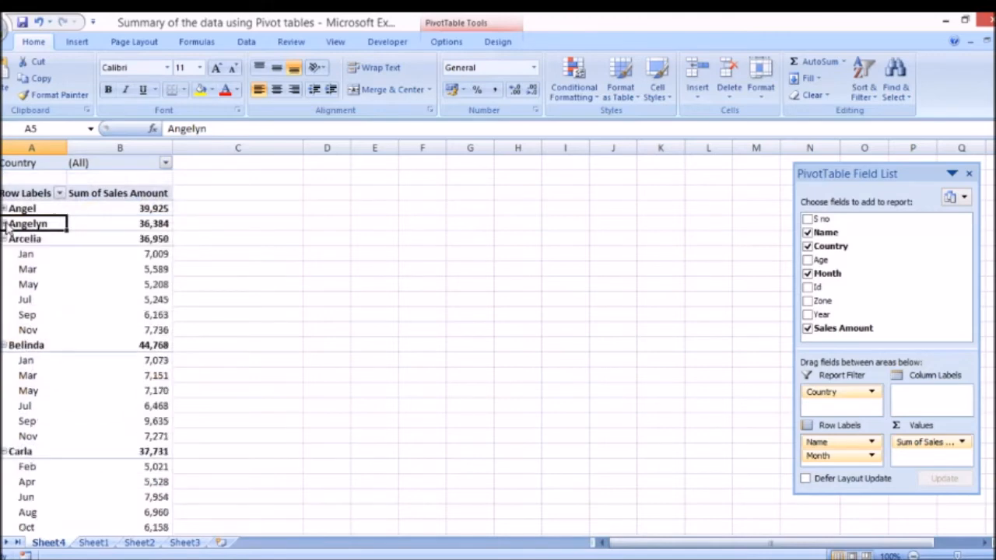
pyautogui.click(6, 238)
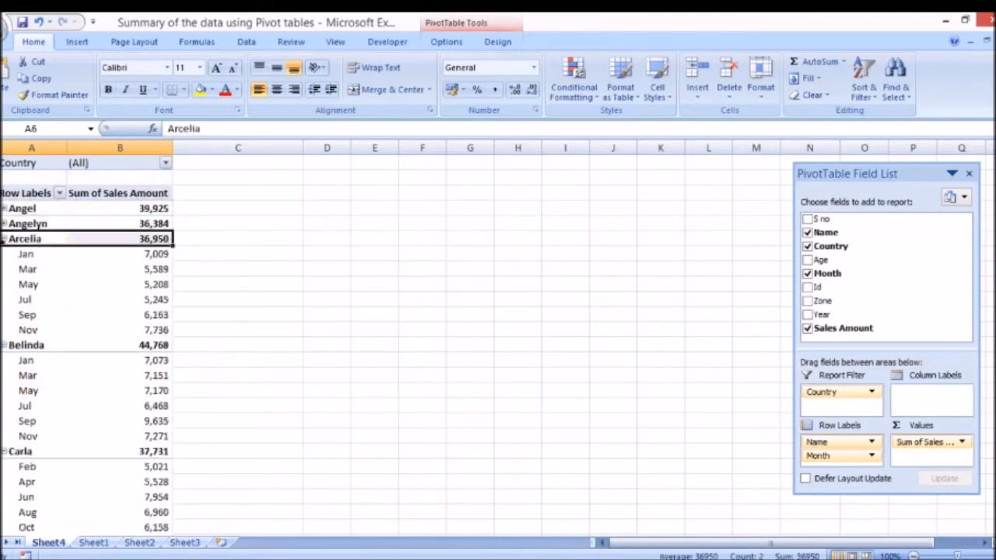
pyautogui.click(5, 240)
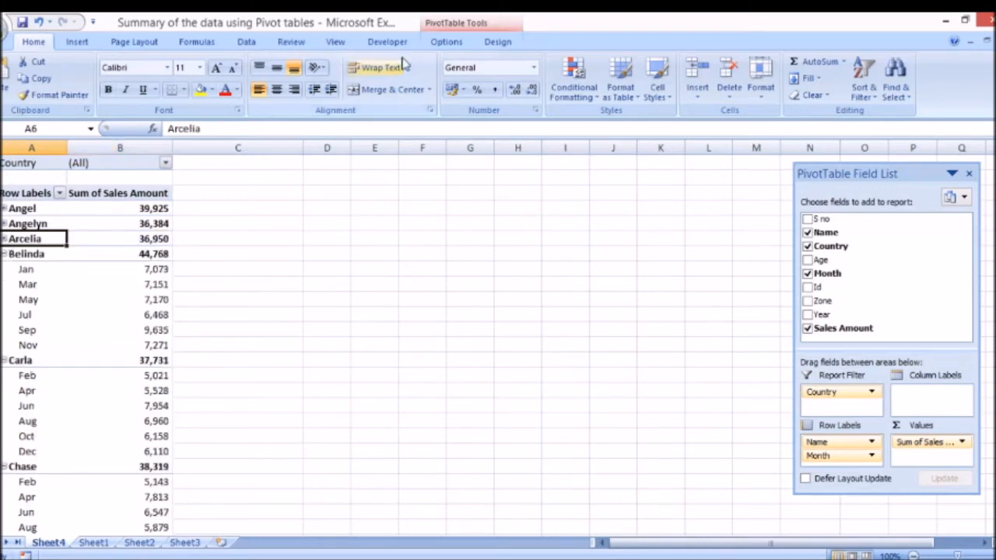
# - Try to group the selected name in the row labels with Group Selection
pyautogui.click(456, 27)
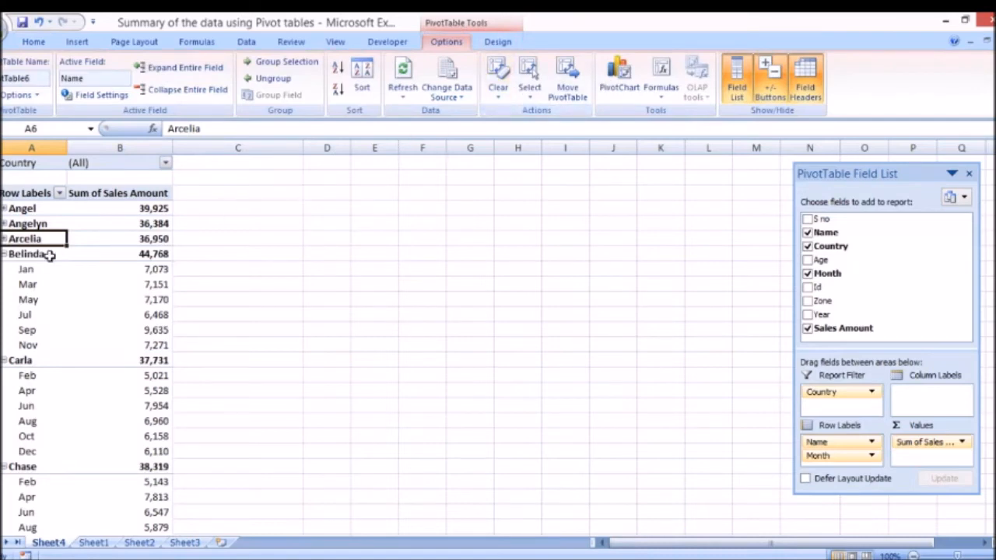
pyautogui.click(286, 62)
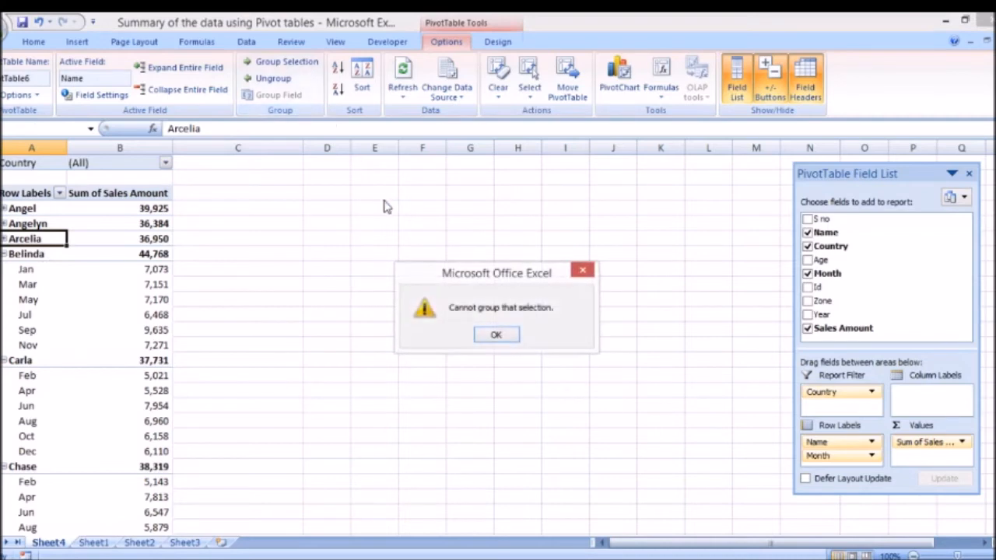
pyautogui.click(498, 336)
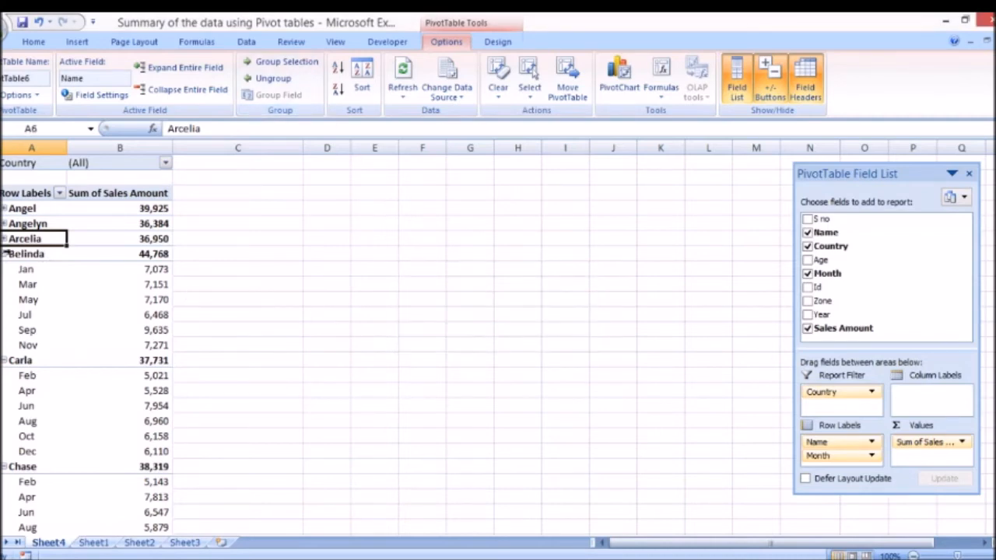
# - Collapse the month details of the fourth and fifth names and expand the first name again
pyautogui.click(4, 253)
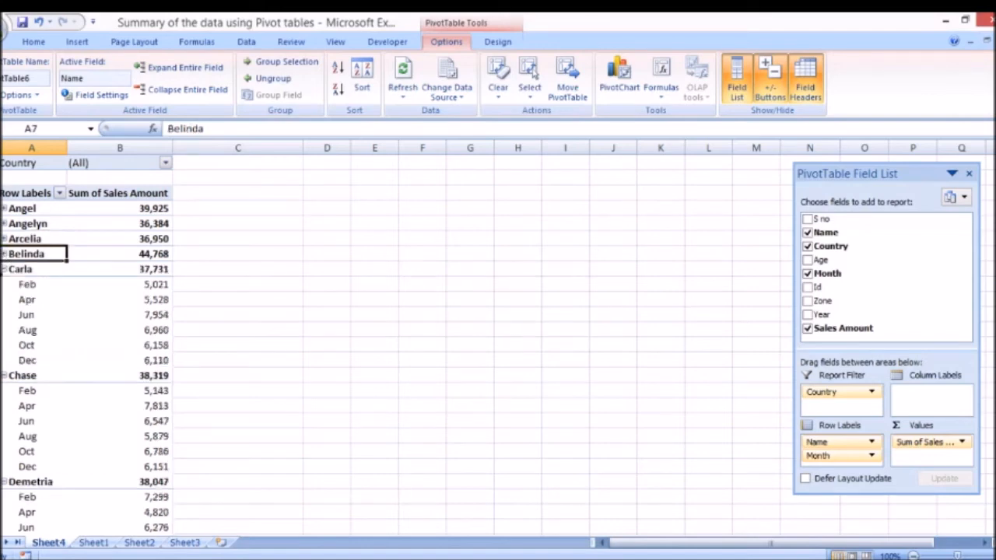
pyautogui.click(4, 269)
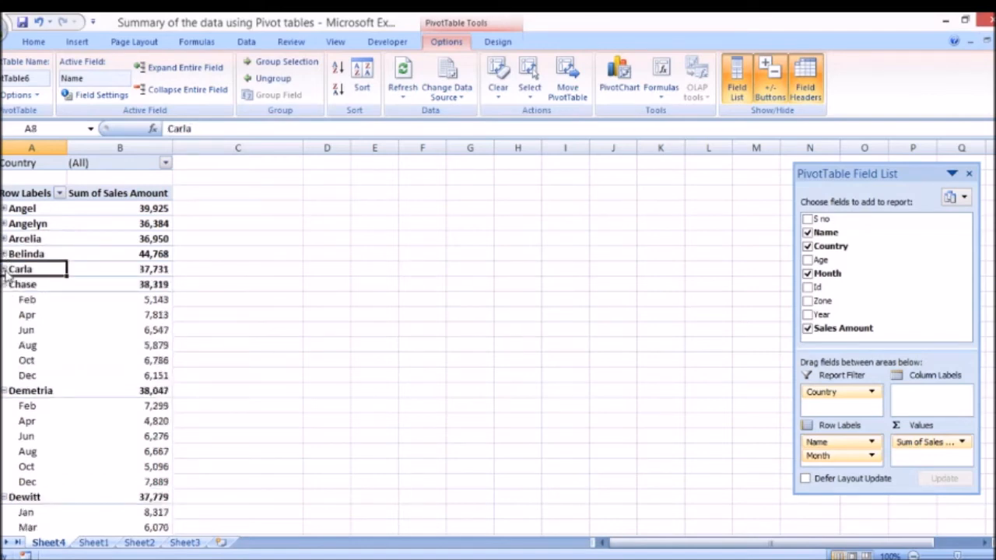
pyautogui.click(4, 208)
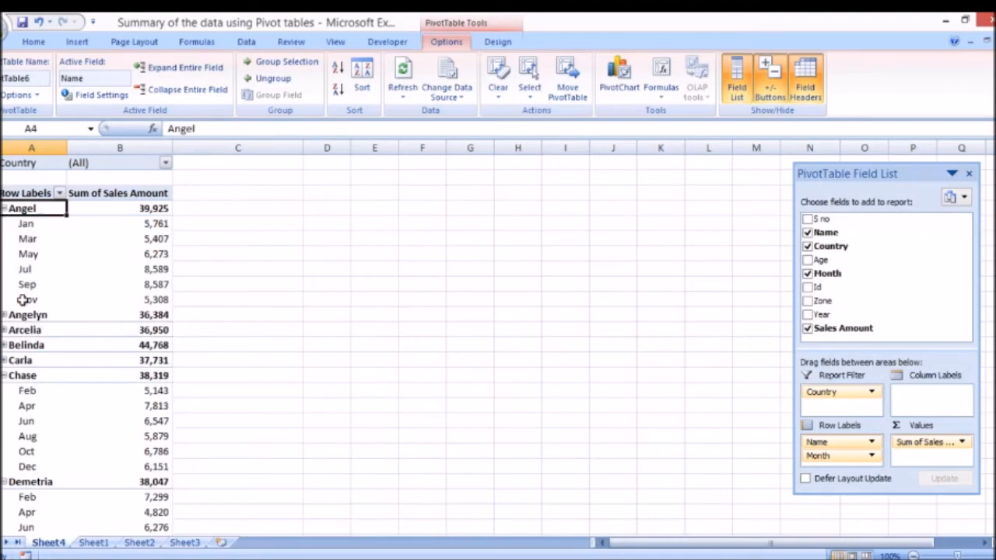
pyautogui.click(121, 194)
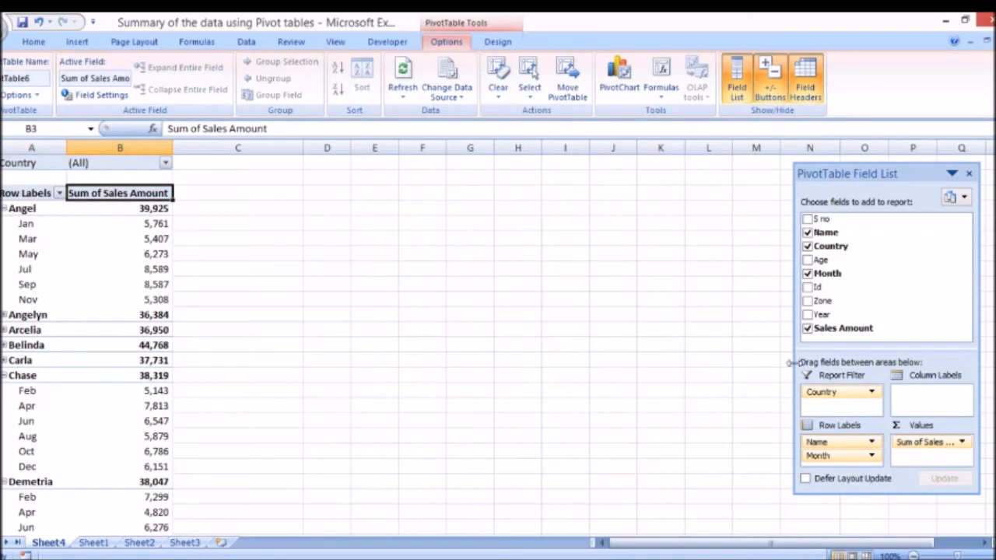
# - Move Month to the column labels and check the blank month cells in the name-by-month grid
pyautogui.moveTo(824, 460); pyautogui.dragTo(926, 399)
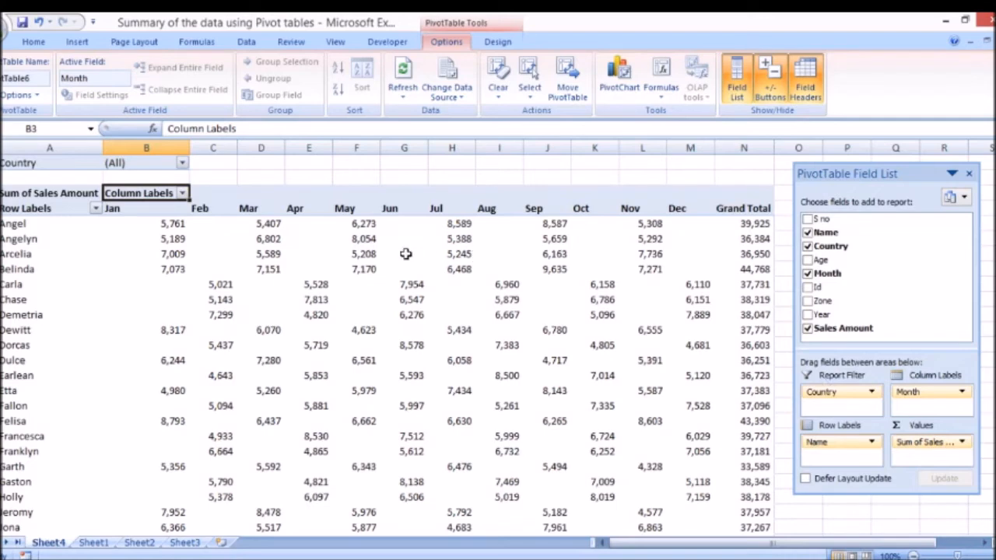
pyautogui.click(202, 221)
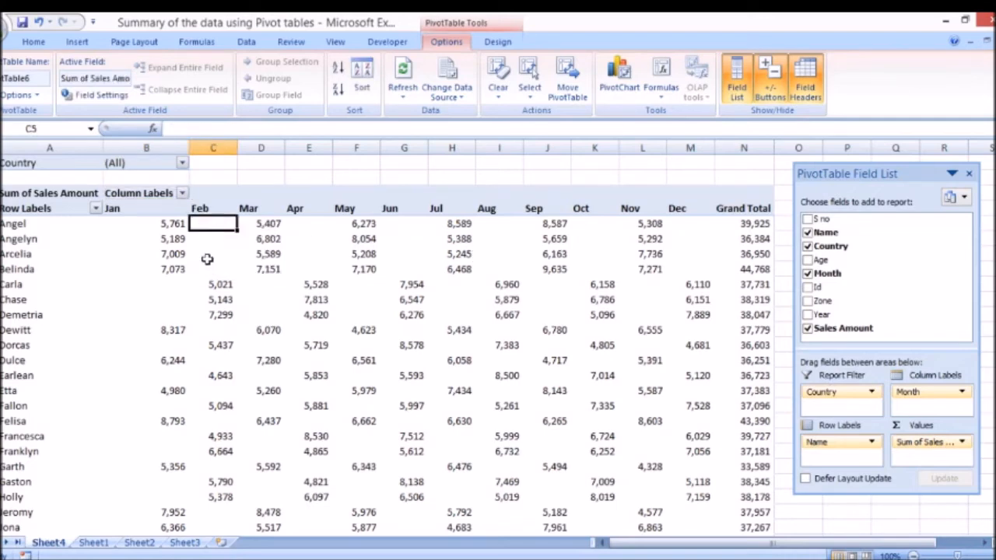
pyautogui.click(169, 296)
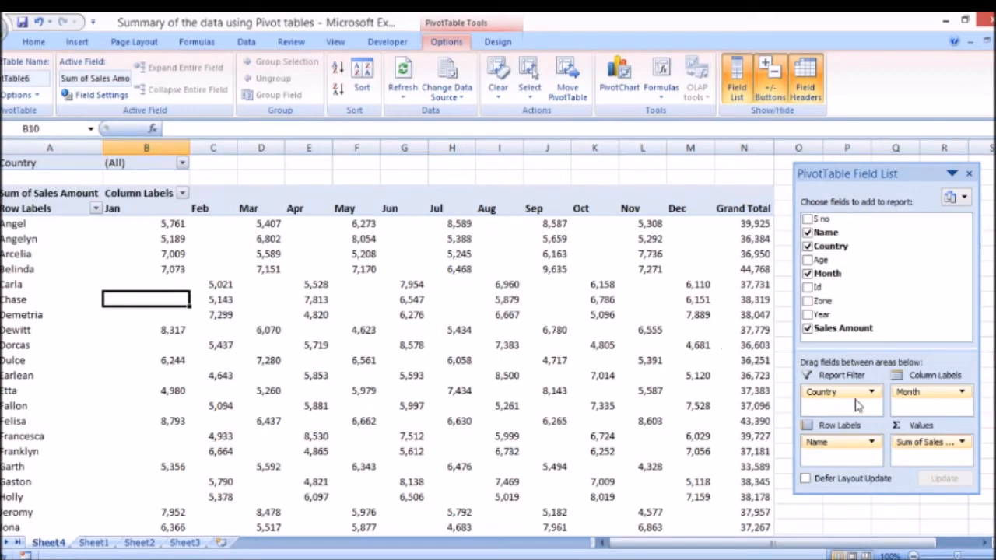
# - Rearrange the fields so Month is the outer row label with Name nested beneath it, leaving the column labels empty
pyautogui.moveTo(847, 439); pyautogui.dragTo(719, 404)
pyautogui.moveTo(906, 392); pyautogui.dragTo(829, 439)
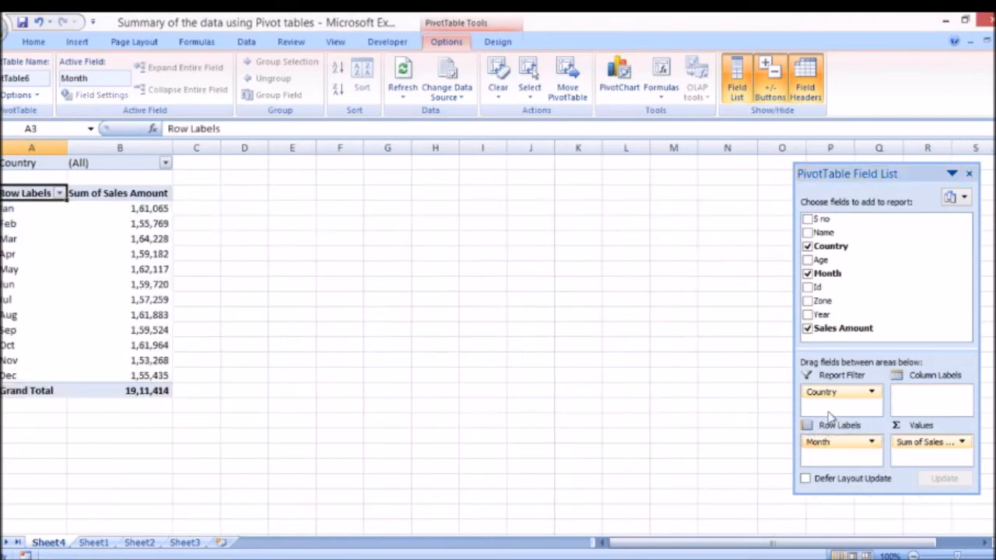
pyautogui.moveTo(850, 231); pyautogui.dragTo(844, 458)
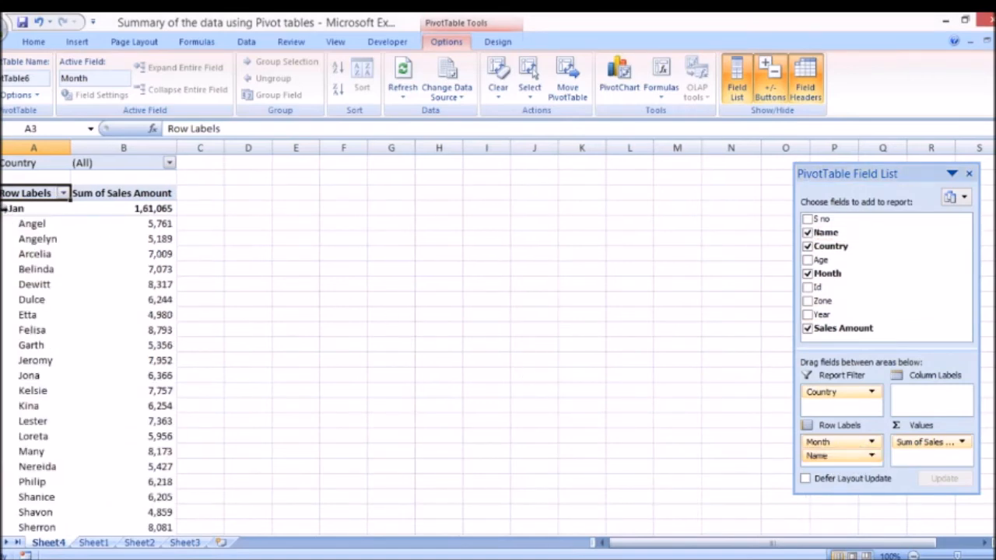
# - Examine the names and sales amounts listed under Jan and the start of Feb, returning to the top of the PivotTable
pyautogui.click(39, 224)
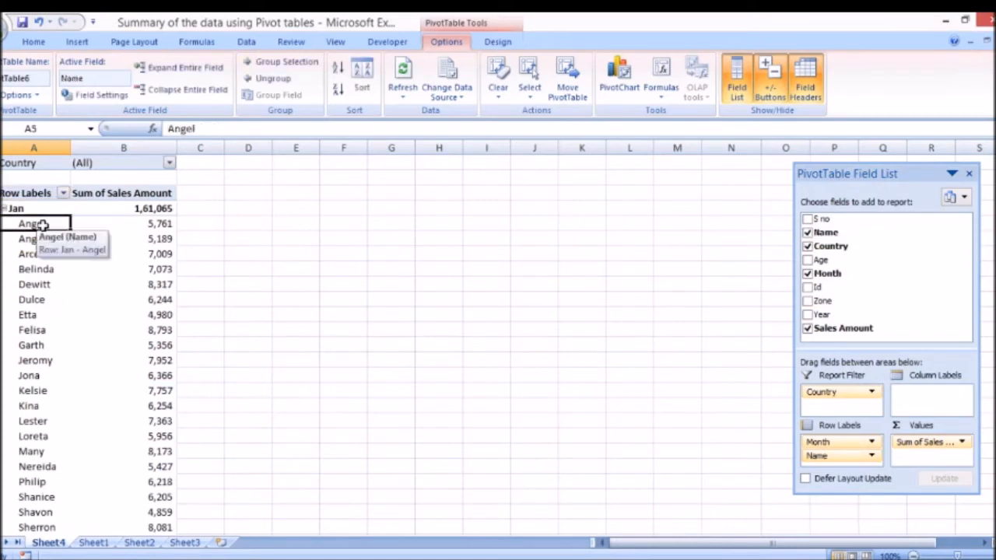
pyautogui.press('Down')
pyautogui.press('Down')
pyautogui.press('Down')
pyautogui.press('Down')
pyautogui.press('Down')
pyautogui.press('Down')
pyautogui.press('Down')
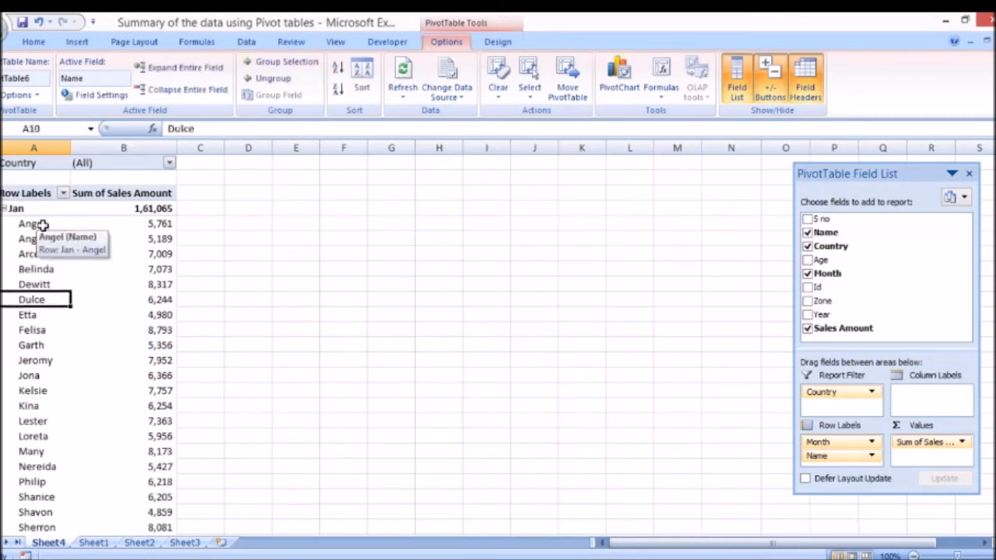
pyautogui.press('Down')
pyautogui.press('Down')
pyautogui.press('Down')
pyautogui.press('Down')
pyautogui.press('Down')
pyautogui.press('Down')
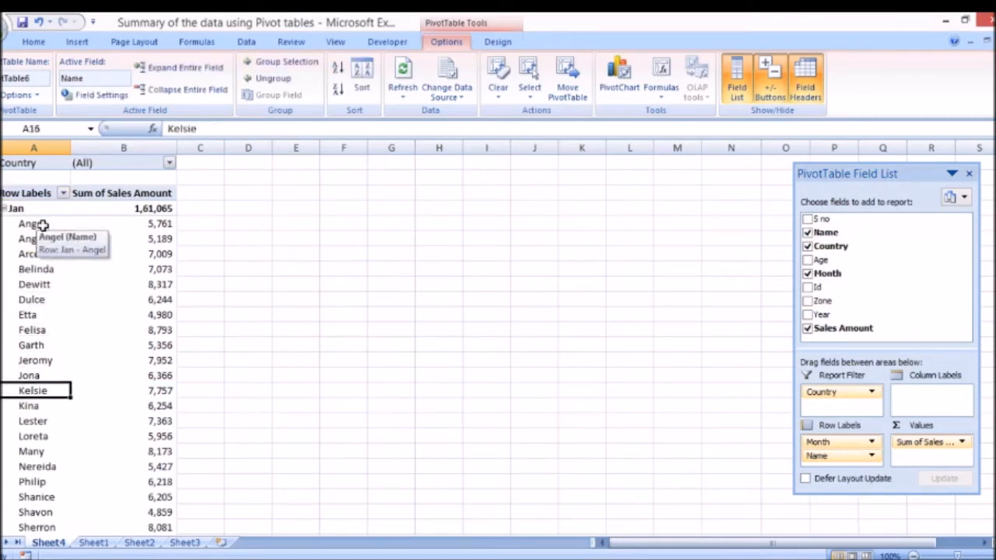
pyautogui.press('Down')
pyautogui.press('Down')
pyautogui.press('Down')
pyautogui.press('Down')
pyautogui.press('Down')
pyautogui.press('Down')
pyautogui.press('Down')
pyautogui.press('Down')
pyautogui.press('Down')
pyautogui.press('Down')
pyautogui.press('Down')
pyautogui.press('Down')
pyautogui.press('Down')
pyautogui.press('Down')
pyautogui.press('Down')
pyautogui.press('Down')
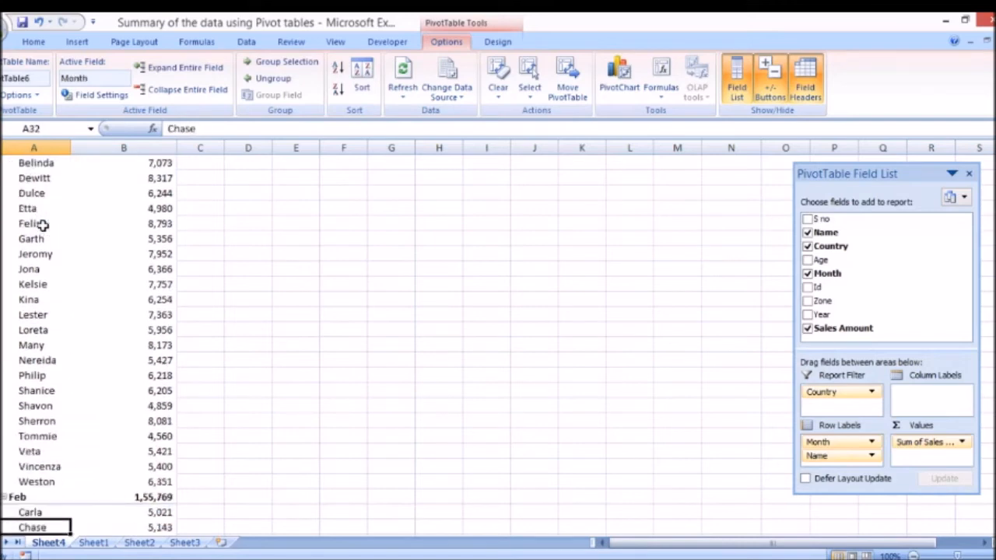
pyautogui.press('Up')
pyautogui.press('Up')
pyautogui.press('Up')
pyautogui.press('Up')
pyautogui.press('Up')
pyautogui.press('Up')
pyautogui.press('Up')
pyautogui.press('Up')
pyautogui.press('Up')
pyautogui.press('Up')
pyautogui.press('Up')
pyautogui.press('Up')
pyautogui.press('Up')
pyautogui.press('Up')
pyautogui.press('Up')
pyautogui.press('Up')
pyautogui.press('Up')
pyautogui.press('Up')
pyautogui.press('Up')
pyautogui.press('Up')
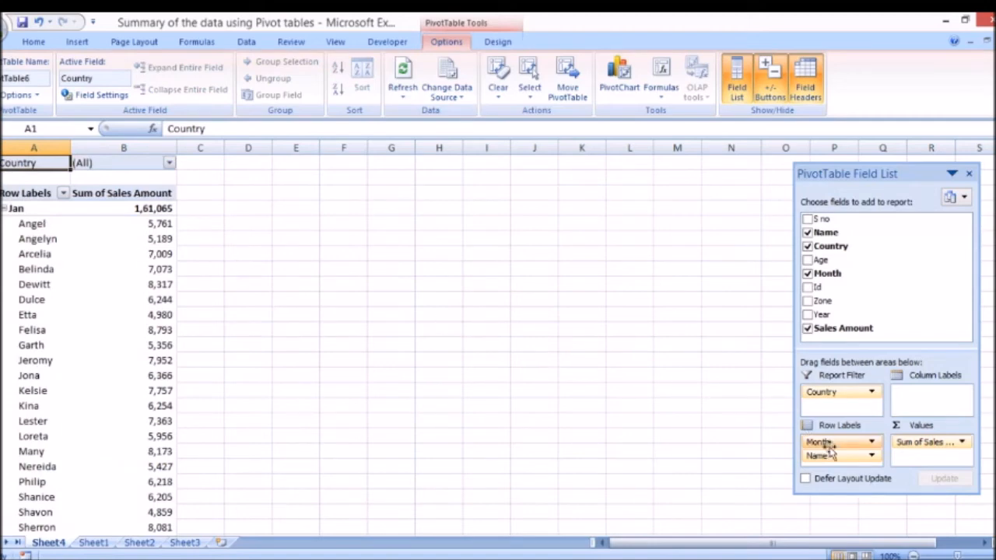
# - Move Name to the column labels to view the month-by-name grid and remove it from the PivotTable
pyautogui.moveTo(835, 459); pyautogui.dragTo(920, 420)
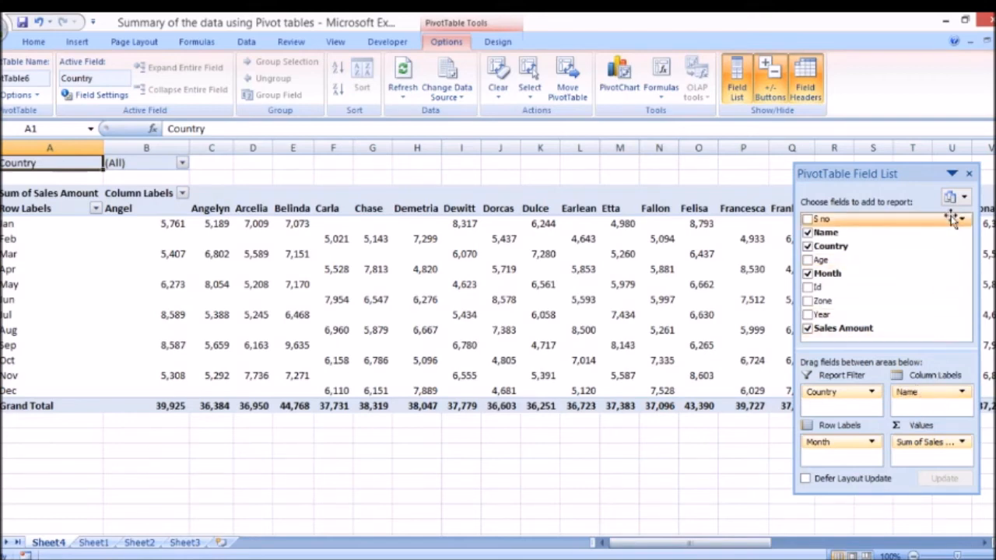
pyautogui.moveTo(924, 394); pyautogui.dragTo(701, 347)
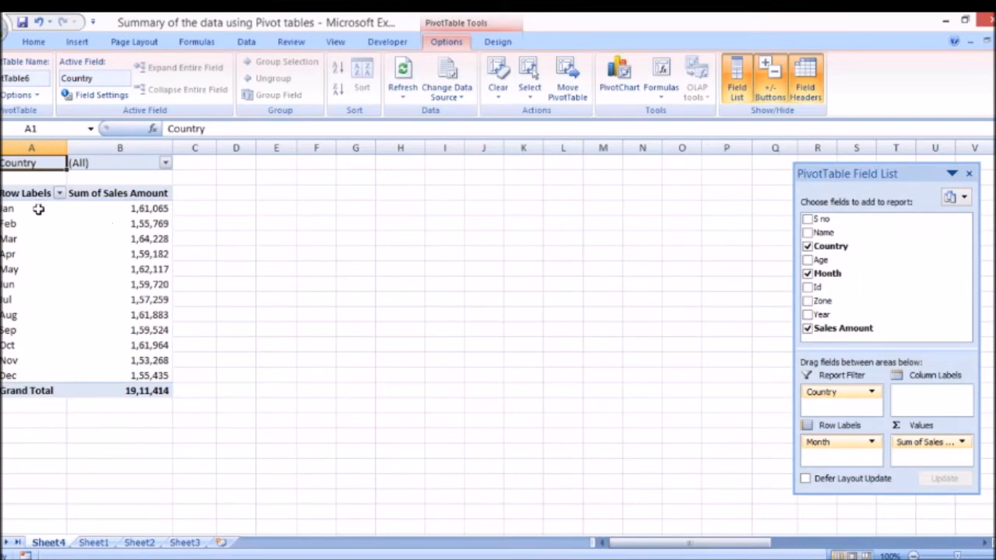
# - Enable the classic PivotTable layout, which allows dragging fields in the grid, in the PivotTable's display options
pyautogui.click(91, 192)
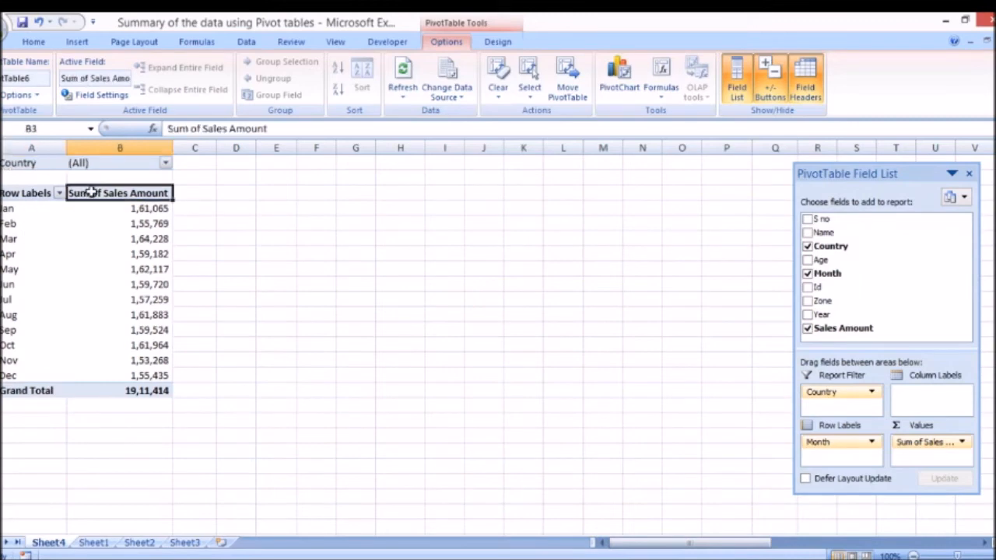
pyautogui.rightClick(91, 192)
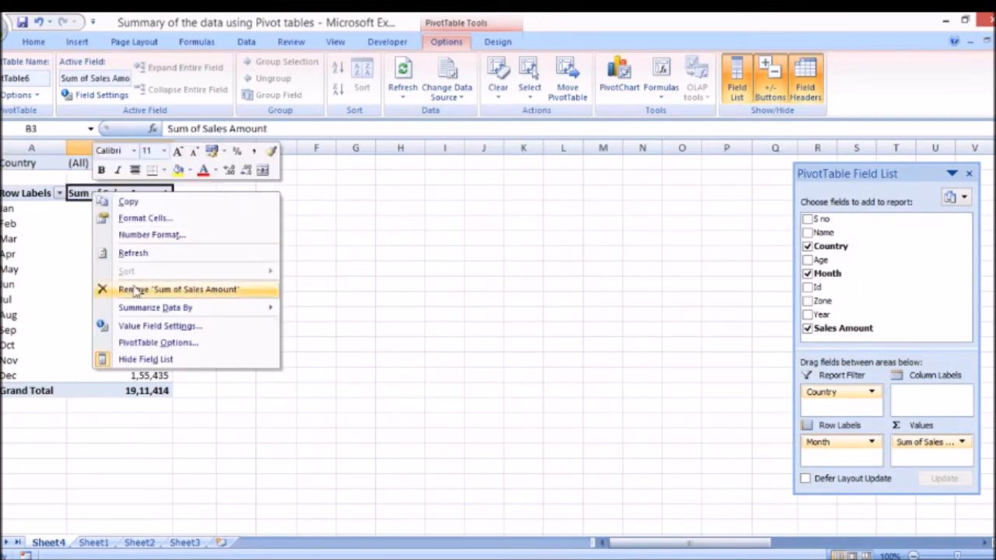
pyautogui.click(152, 343)
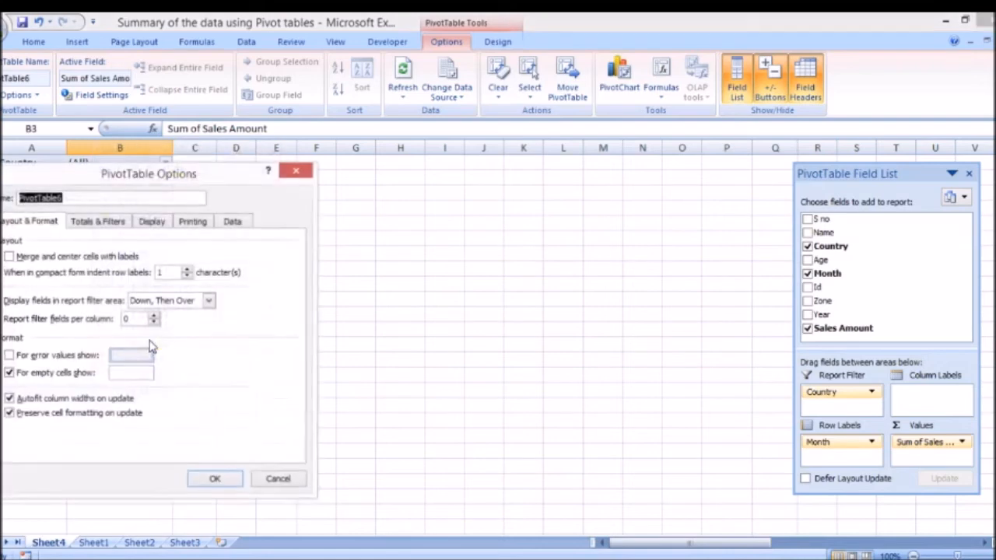
pyautogui.click(154, 223)
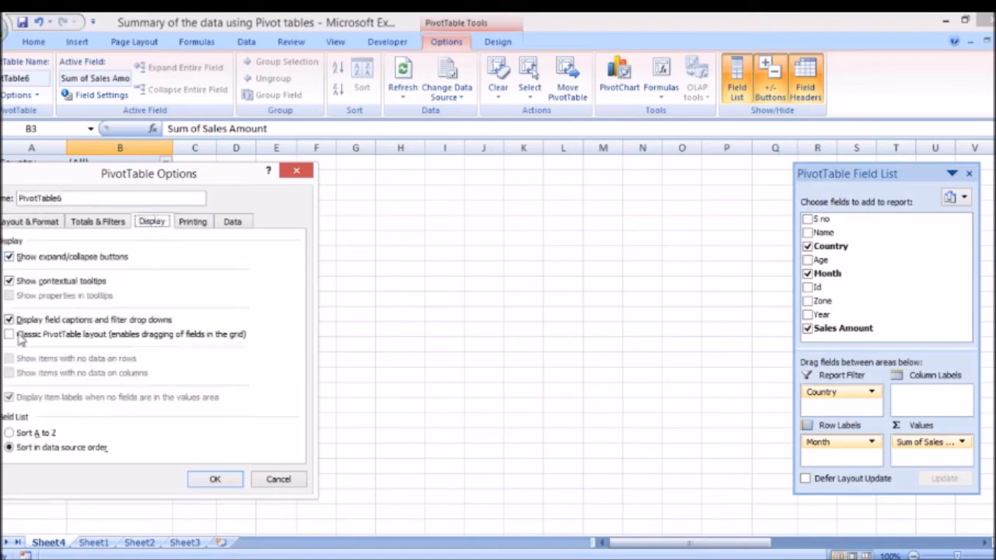
pyautogui.moveTo(196, 181); pyautogui.dragTo(564, 163)
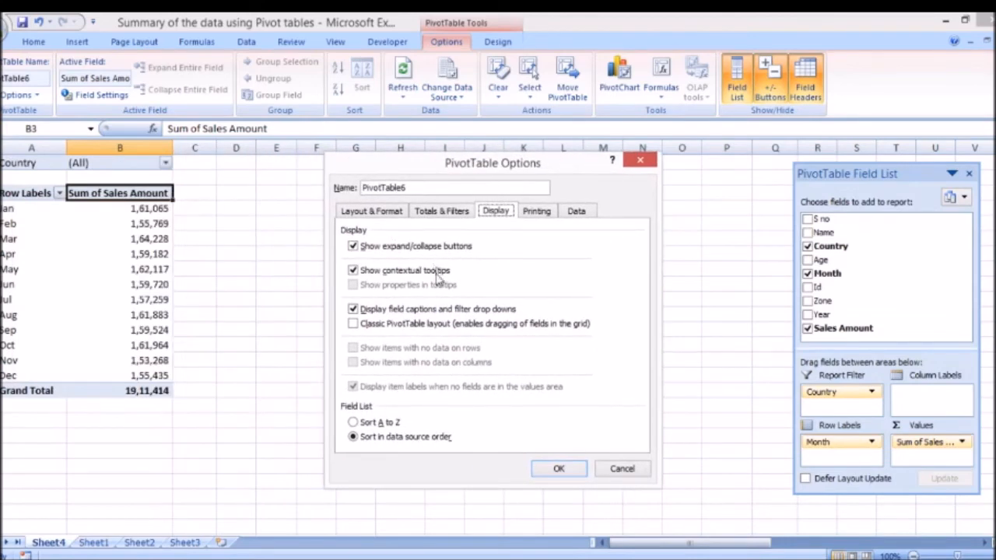
pyautogui.click(355, 325)
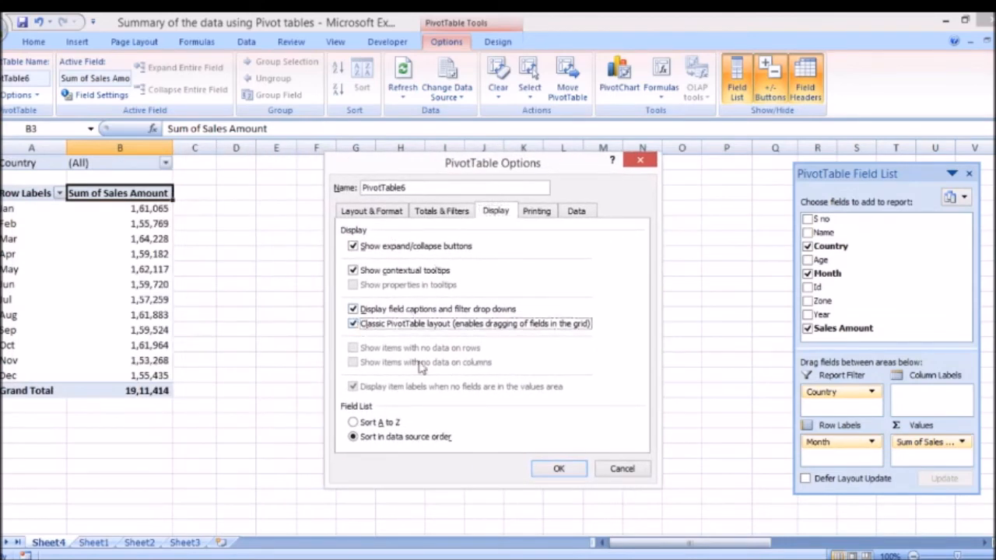
pyautogui.click(566, 471)
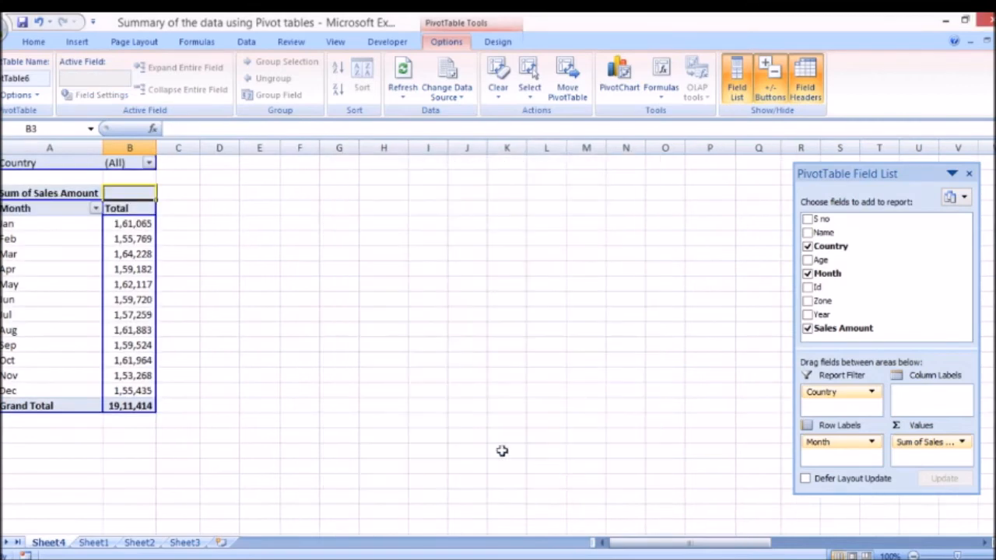
# - Copy the Month and Total columns from header through Dec, excluding the grand total, and paste them at A1 of Sheet2
pyautogui.click(61, 212)
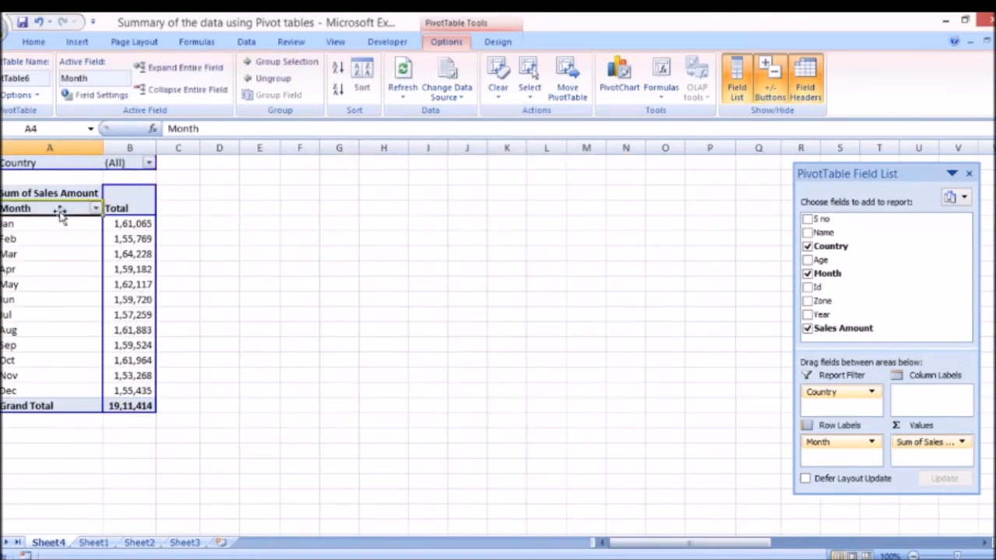
pyautogui.hotkey('shift', 'Right')
pyautogui.hotkey('ctrl', 'shift', 'Down')
pyautogui.hotkey('shift', 'Up')
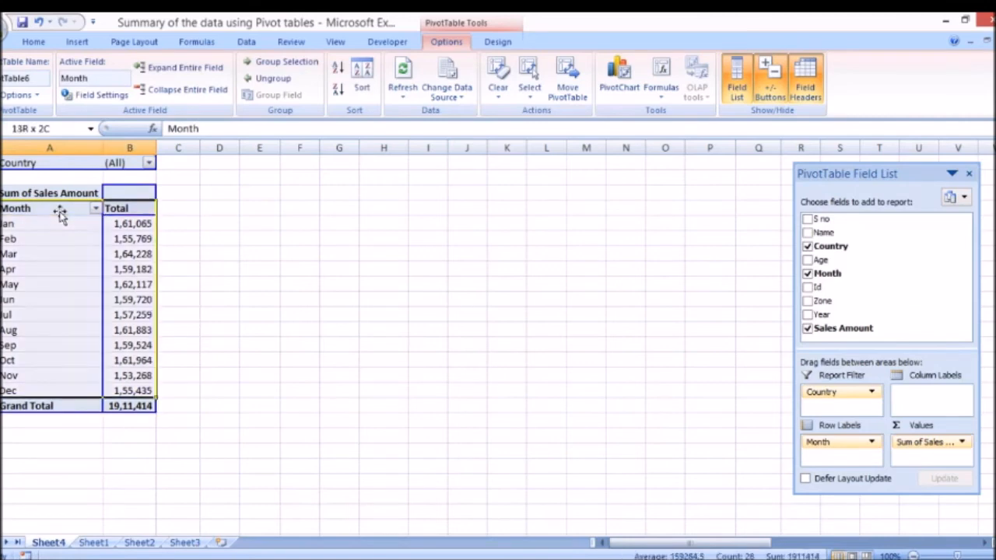
pyautogui.hotkey('ctrl', 'c')
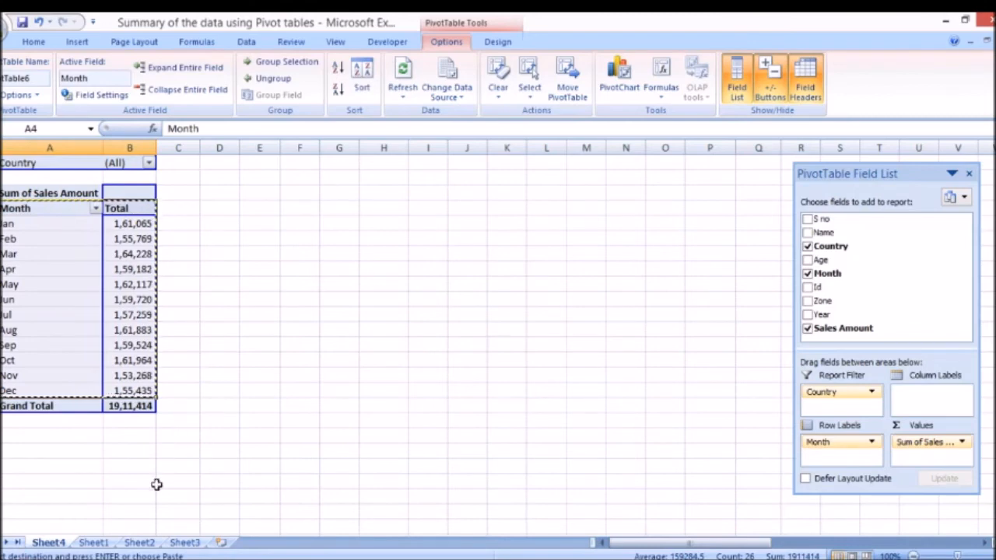
pyautogui.click(141, 543)
pyautogui.hotkey('ctrl', 'v')
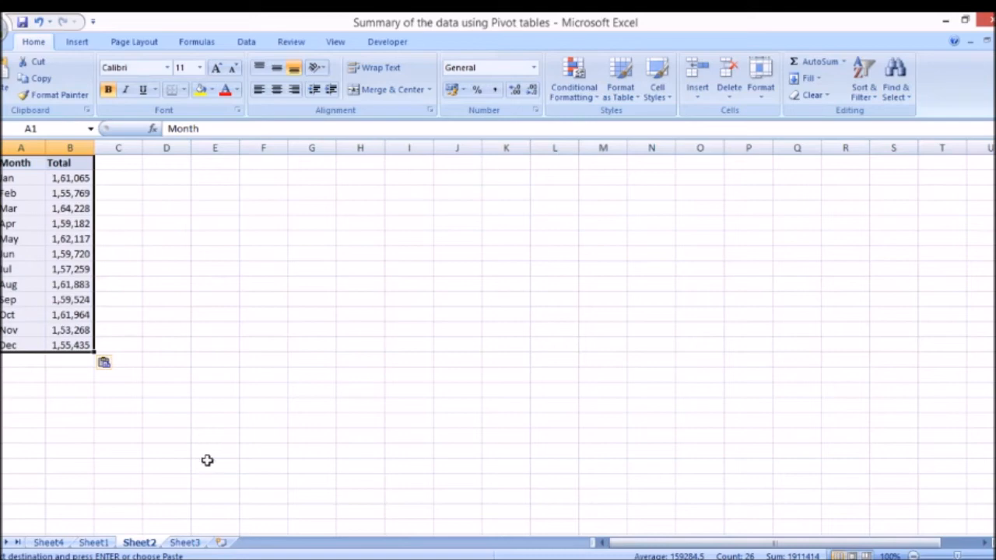
# - Return to Sheet4, add Zone to the PivotTable's column labels, and clear the copy selection
pyautogui.click(47, 542)
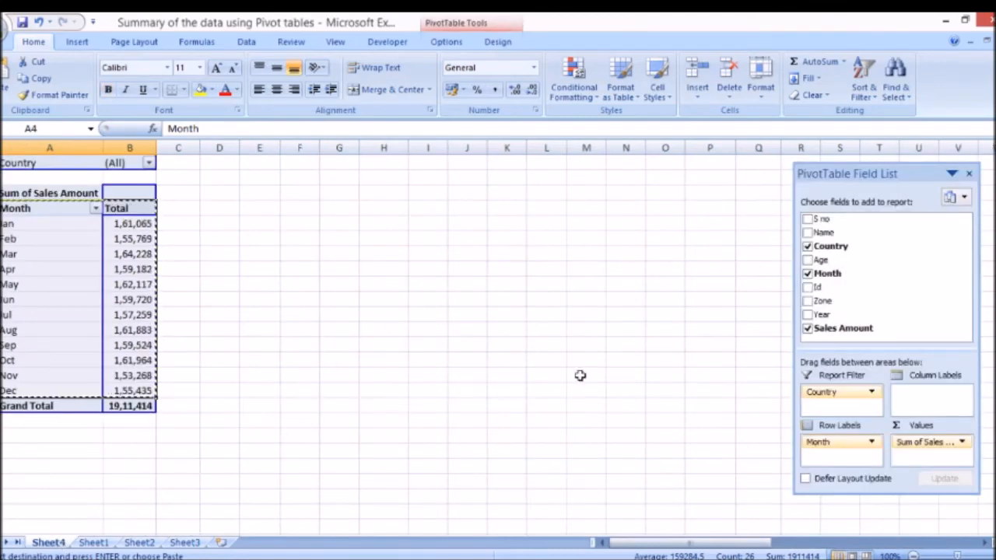
pyautogui.moveTo(835, 304); pyautogui.dragTo(912, 383)
pyautogui.moveTo(830, 300); pyautogui.dragTo(906, 393)
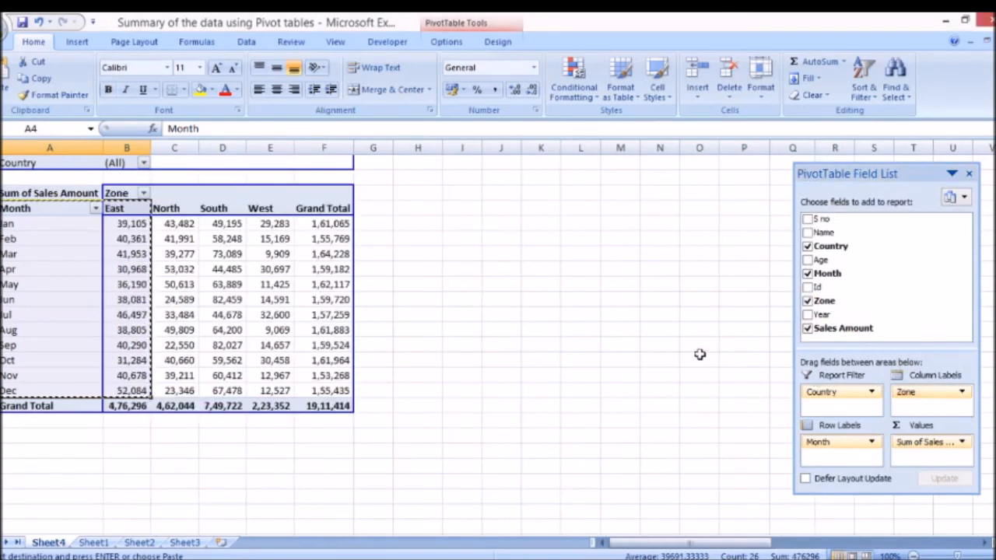
pyautogui.press('Escape')
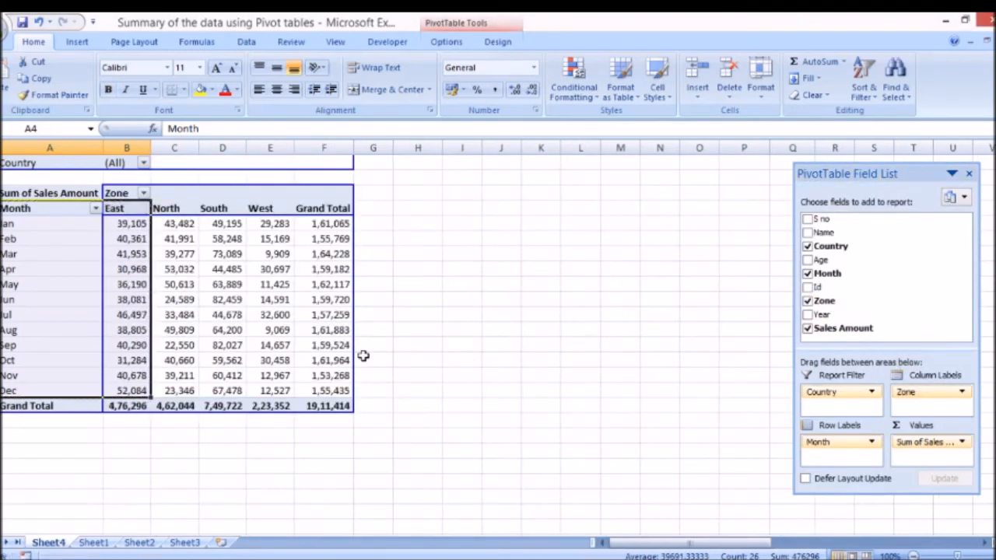
# - Turn off grand totals for rows in the PivotTable options
pyautogui.click(344, 208)
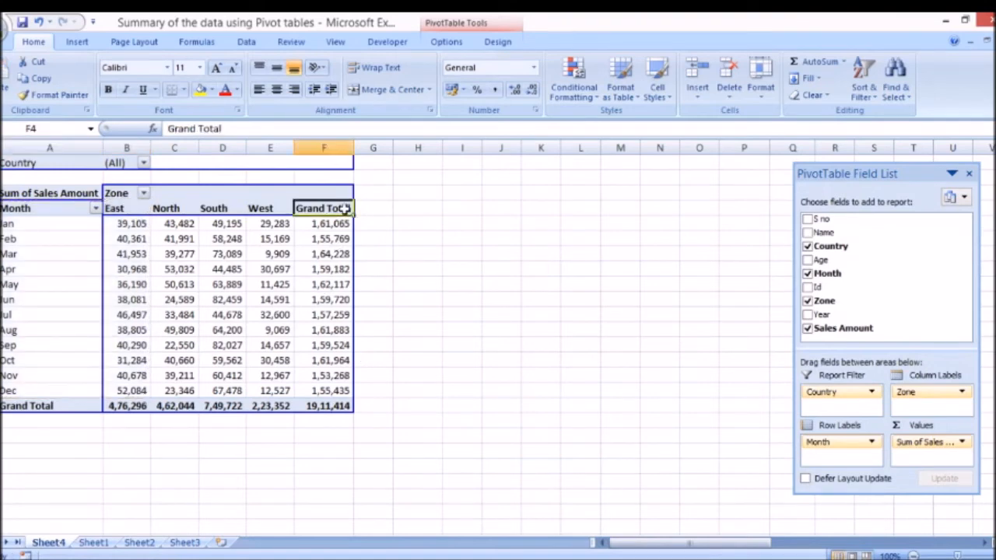
pyautogui.click(262, 209)
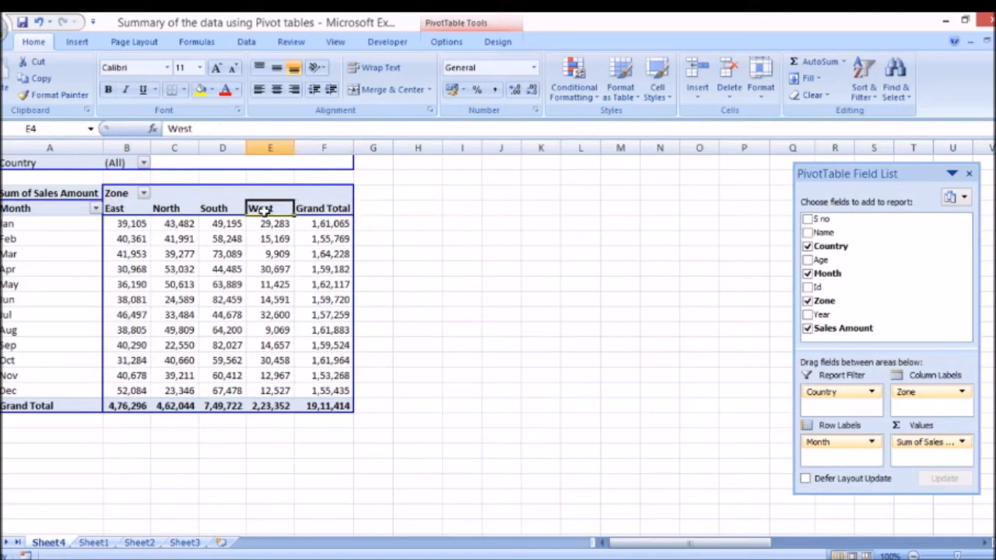
pyautogui.rightClick(264, 210)
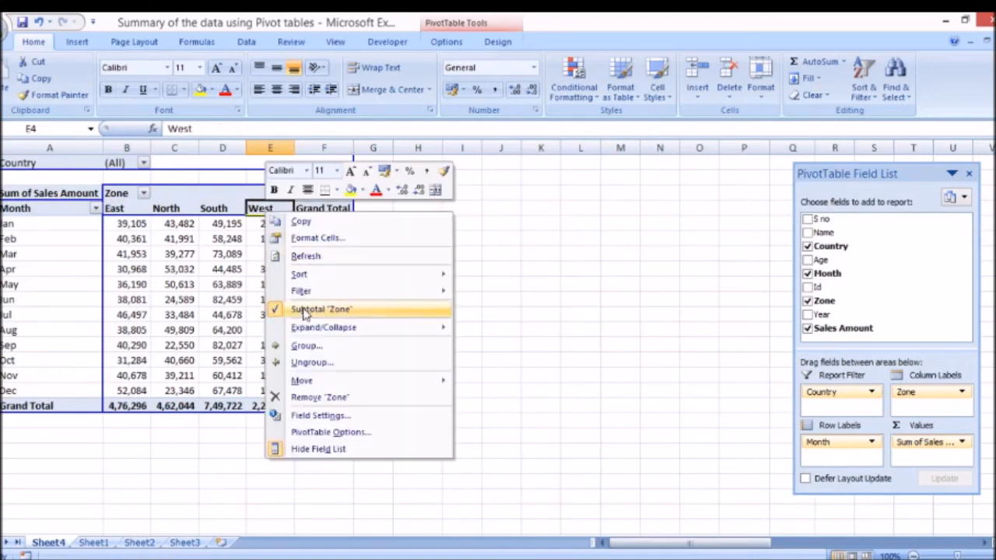
pyautogui.click(325, 434)
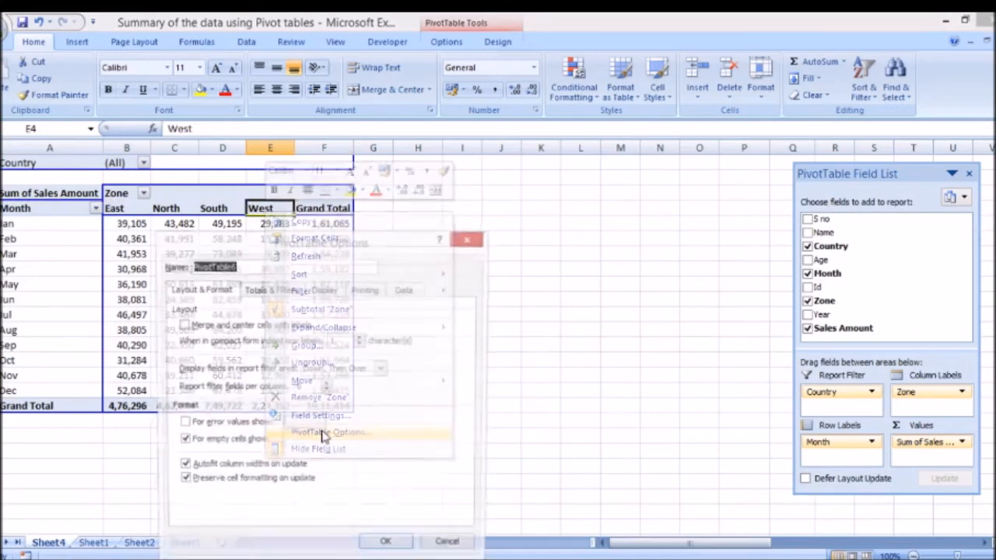
pyautogui.click(285, 293)
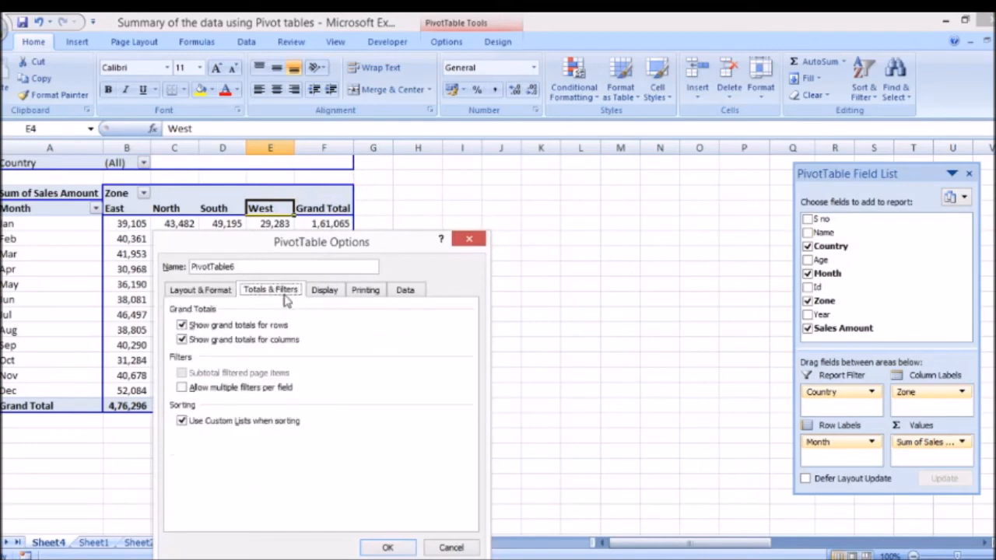
pyautogui.moveTo(346, 246); pyautogui.dragTo(628, 185)
pyautogui.click(466, 265)
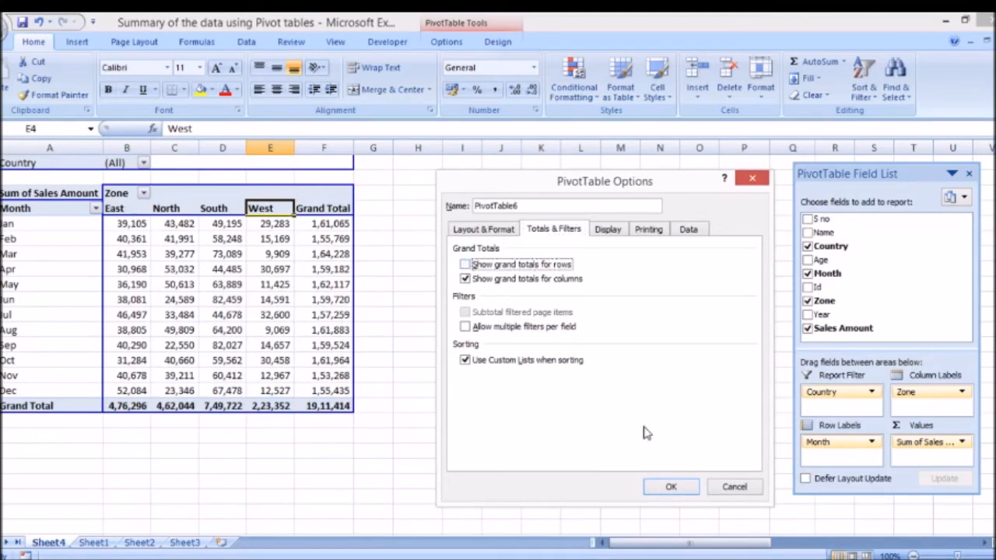
pyautogui.click(671, 488)
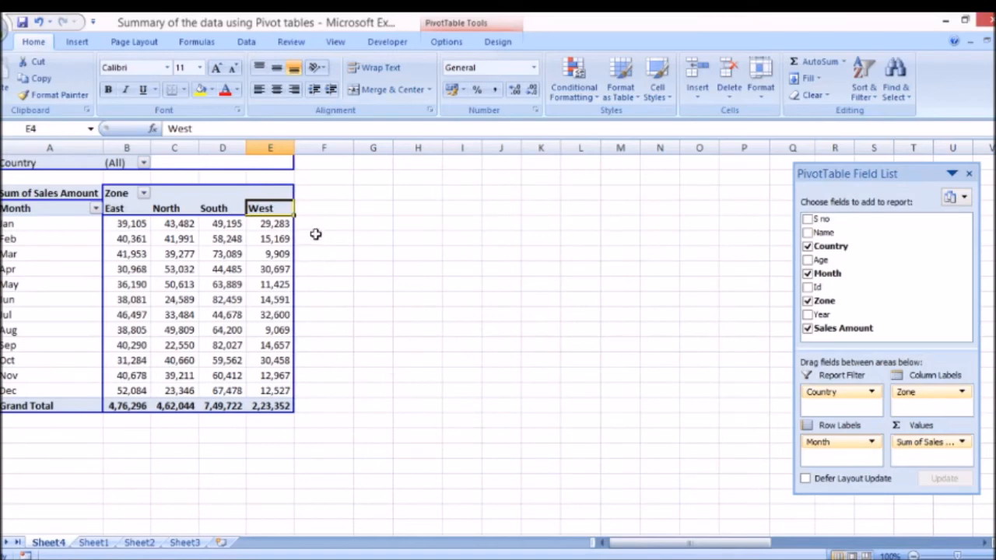
# - Turn grand totals for rows back on and turn off grand totals for columns, then check the PivotTable's totals
pyautogui.rightClick(282, 209)
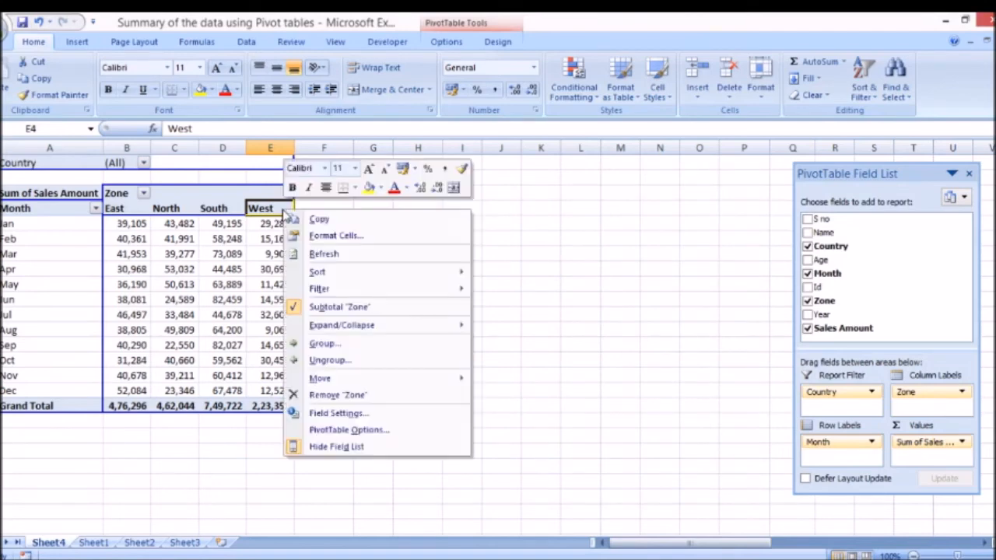
pyautogui.click(383, 433)
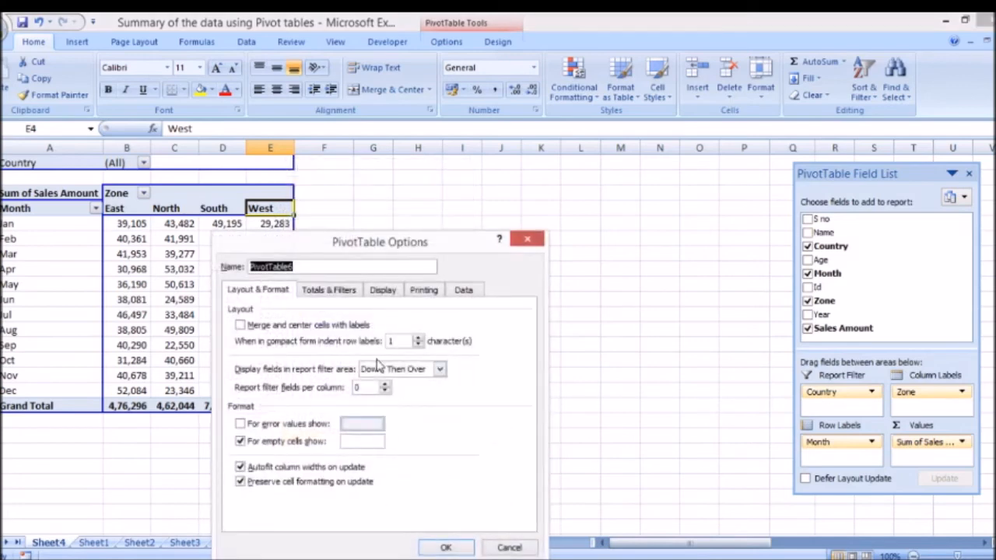
pyautogui.click(336, 290)
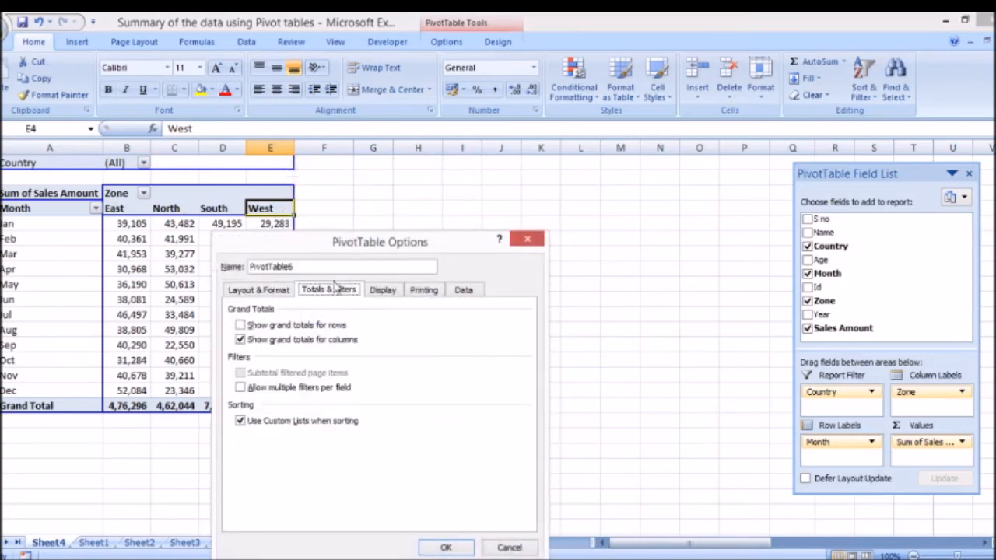
pyautogui.moveTo(383, 241); pyautogui.dragTo(564, 214)
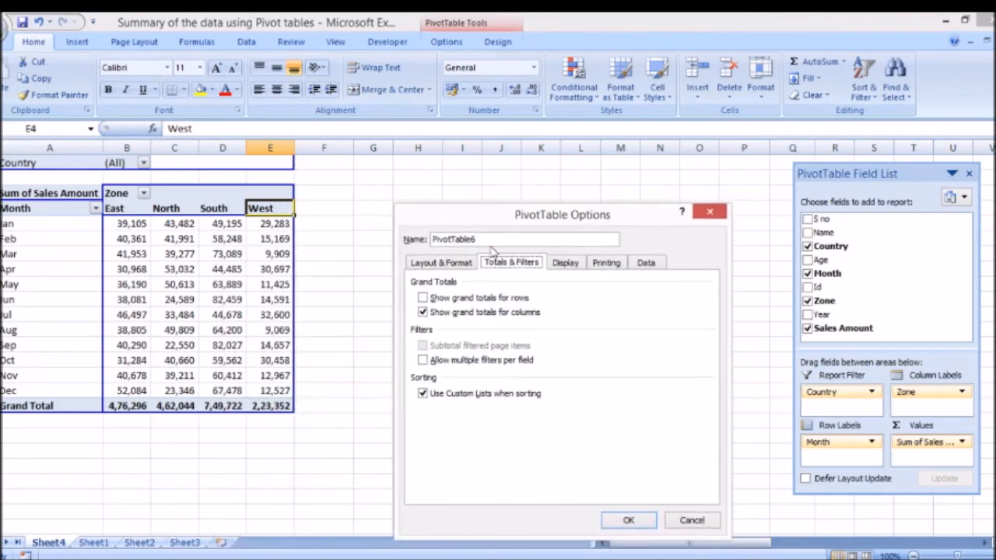
pyautogui.click(422, 298)
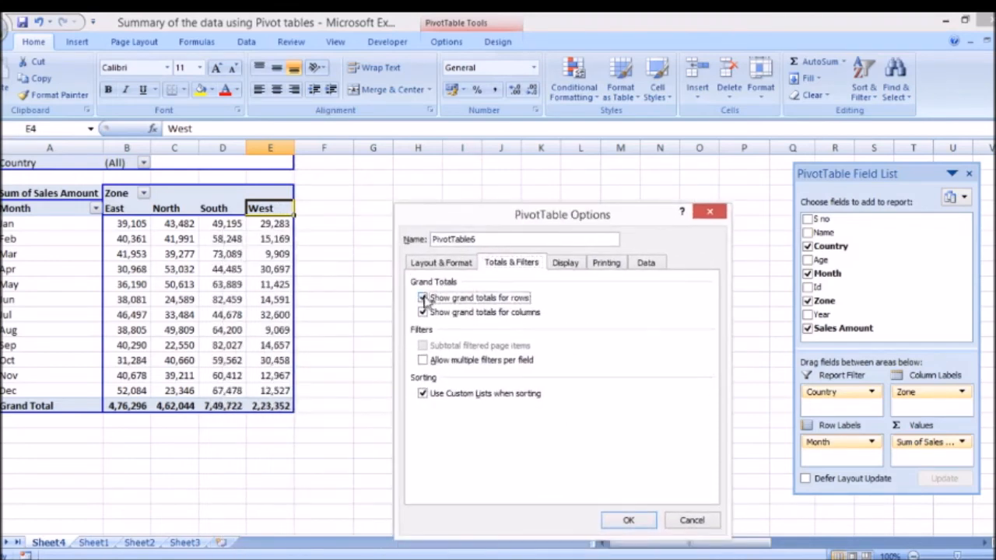
pyautogui.click(423, 312)
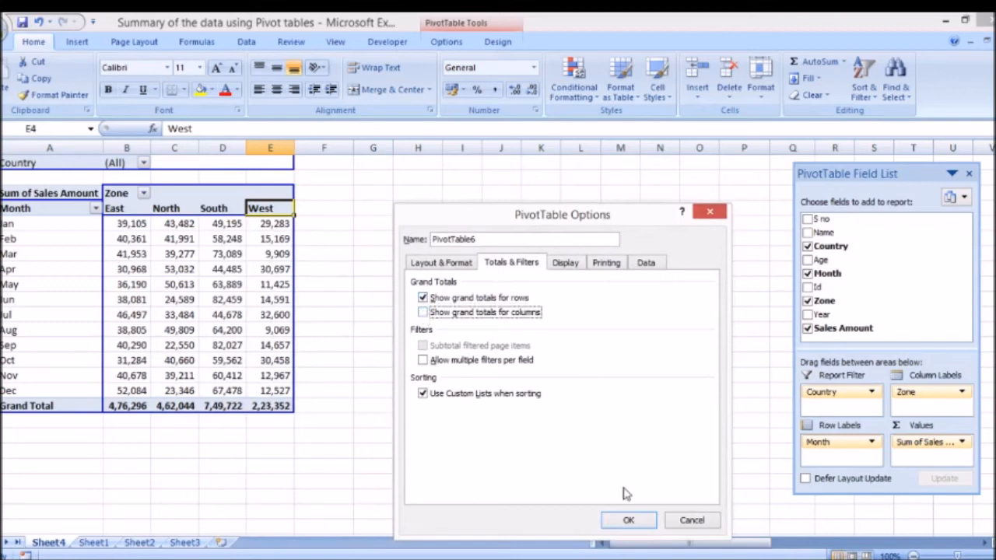
pyautogui.click(636, 520)
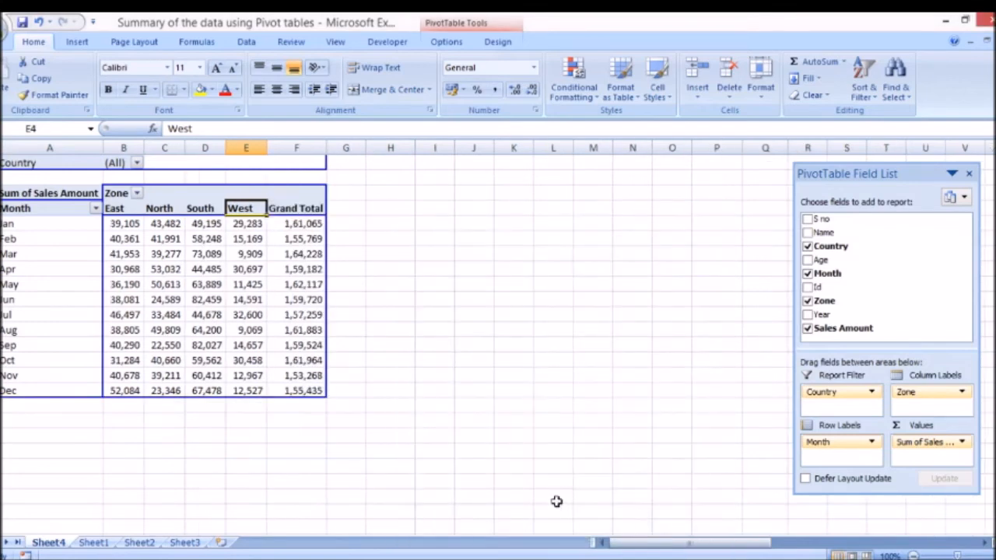
pyautogui.click(314, 331)
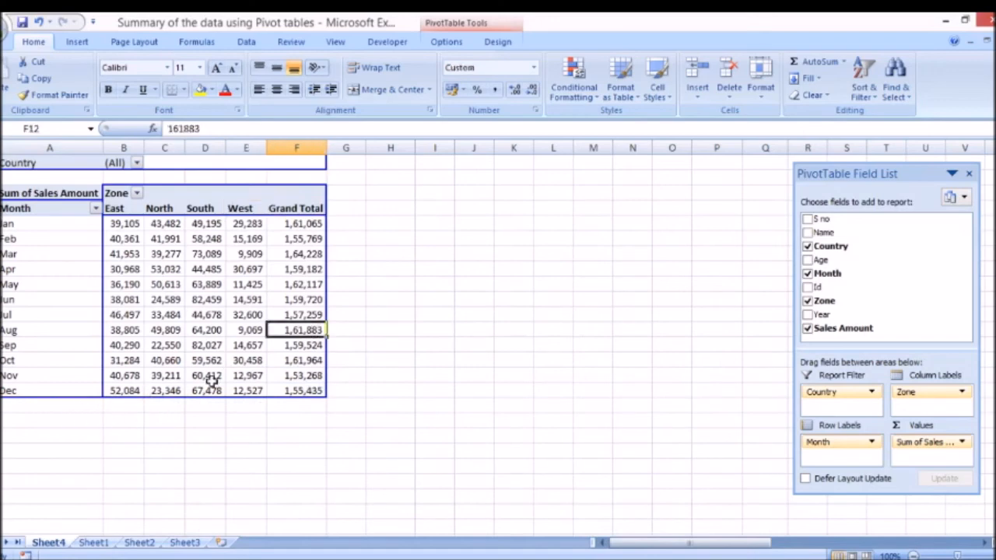
# - Turn grand totals for columns back on, reviewing the layout and format options before applying
pyautogui.click(310, 201)
pyautogui.rightClick(312, 204)
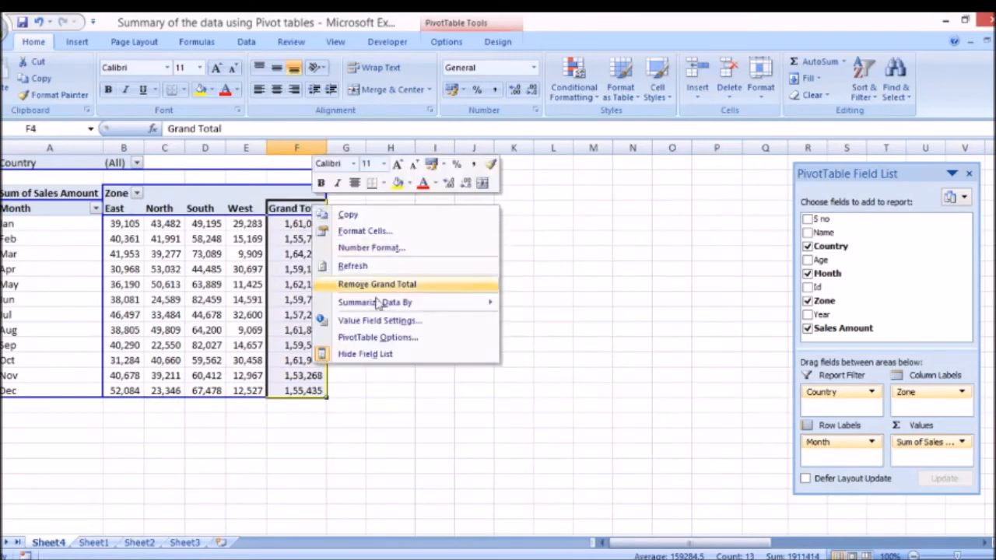
pyautogui.click(413, 339)
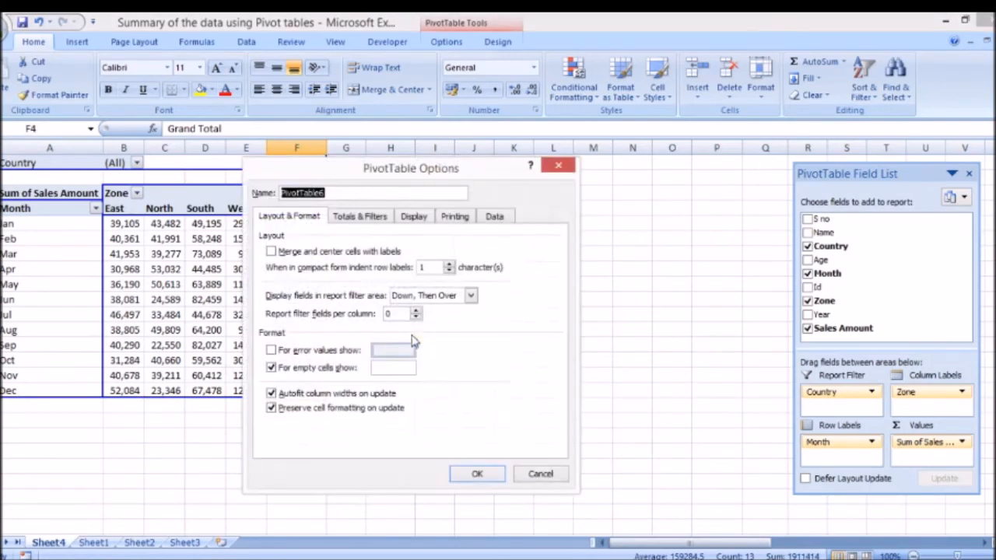
pyautogui.click(378, 218)
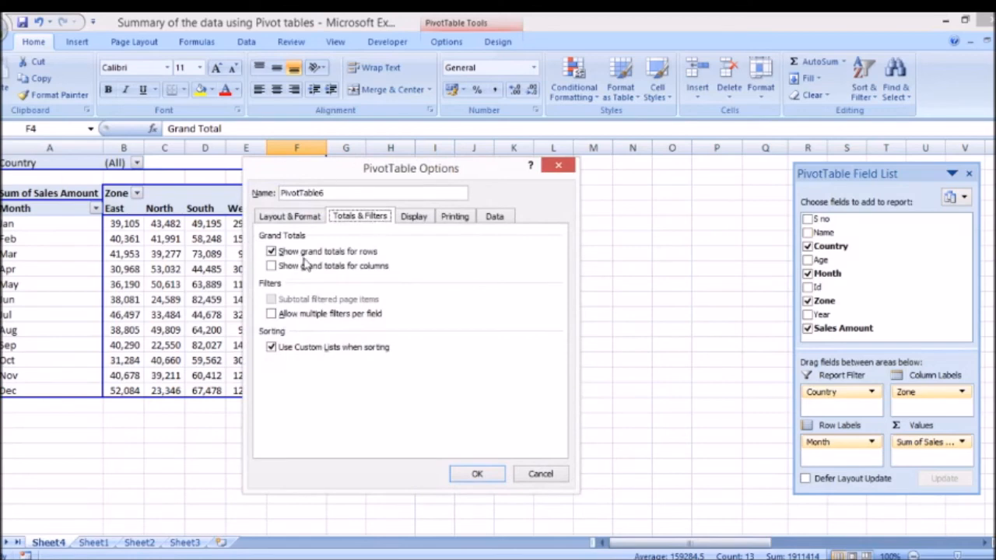
pyautogui.click(304, 267)
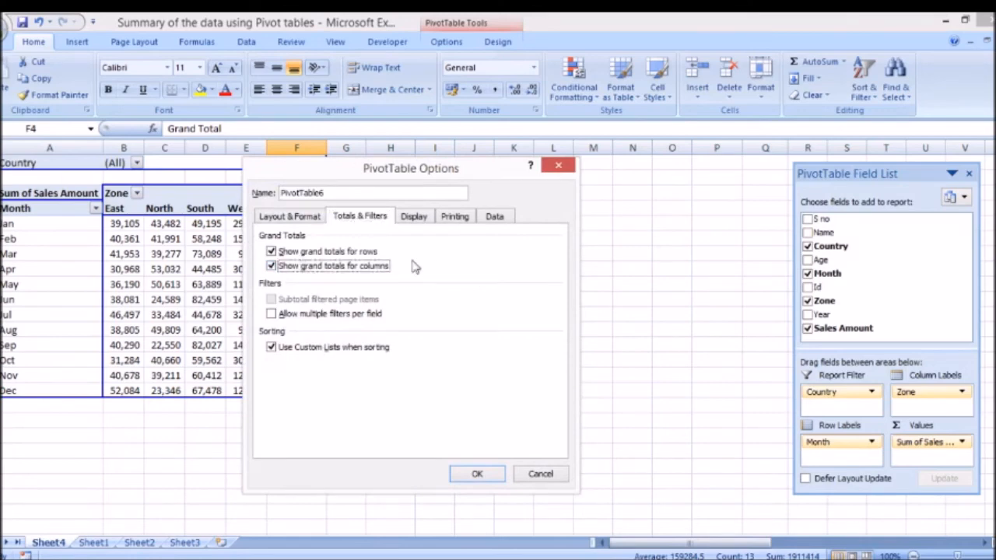
pyautogui.click(300, 217)
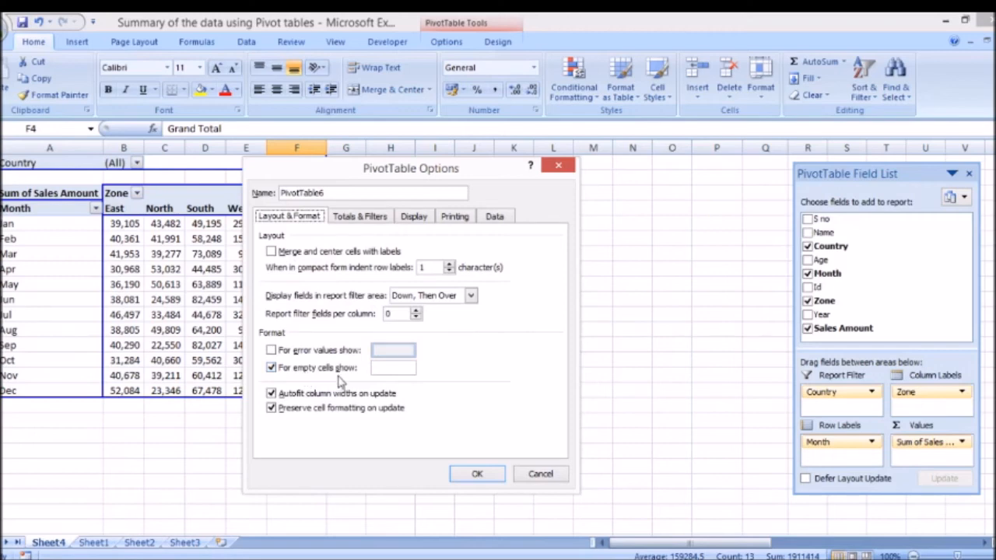
pyautogui.click(473, 474)
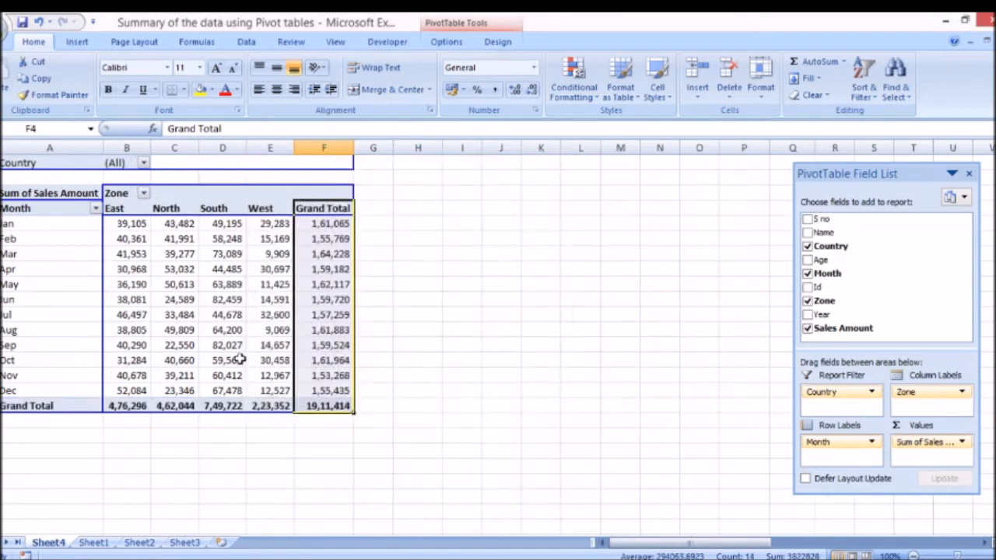
# - Remove Zone from the PivotTable, move Month to the column labels and add Name to the row labels, then check the February cells
pyautogui.click(134, 237)
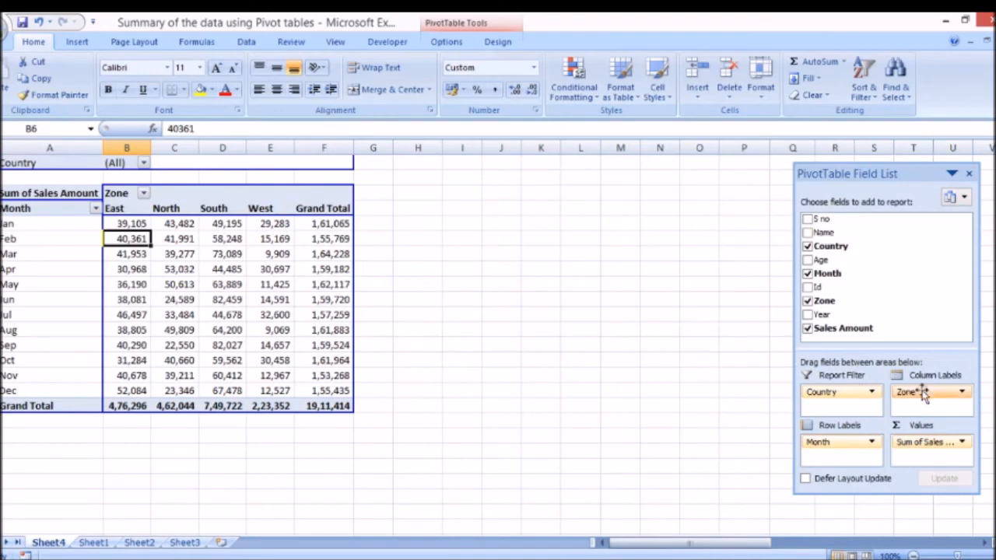
pyautogui.moveTo(923, 394); pyautogui.dragTo(735, 379)
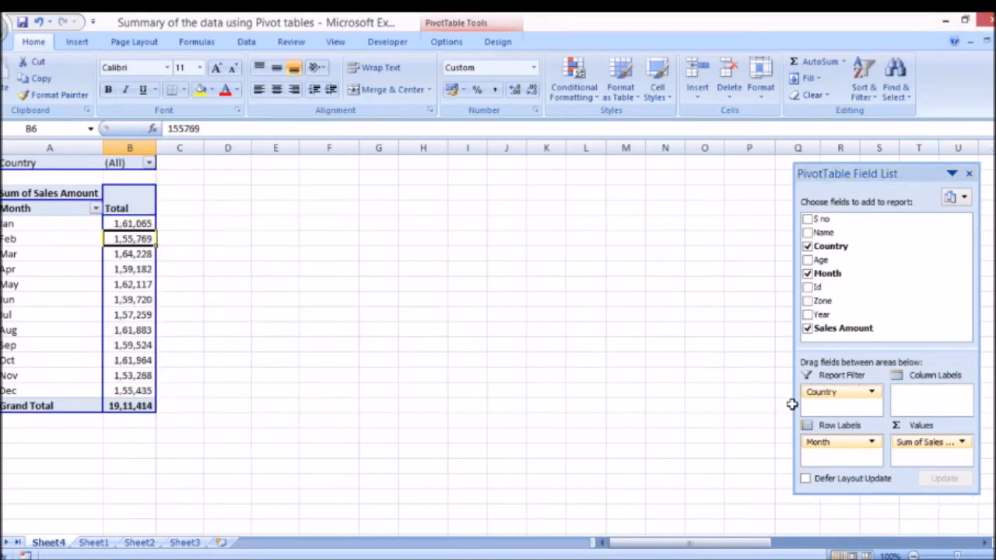
pyautogui.moveTo(887, 420); pyautogui.dragTo(927, 398)
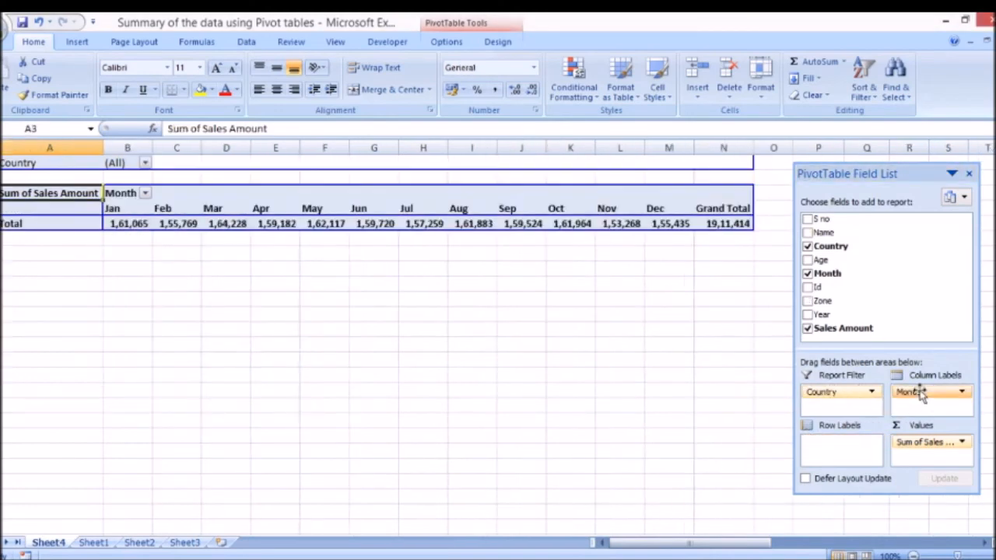
pyautogui.moveTo(829, 234); pyautogui.dragTo(834, 459)
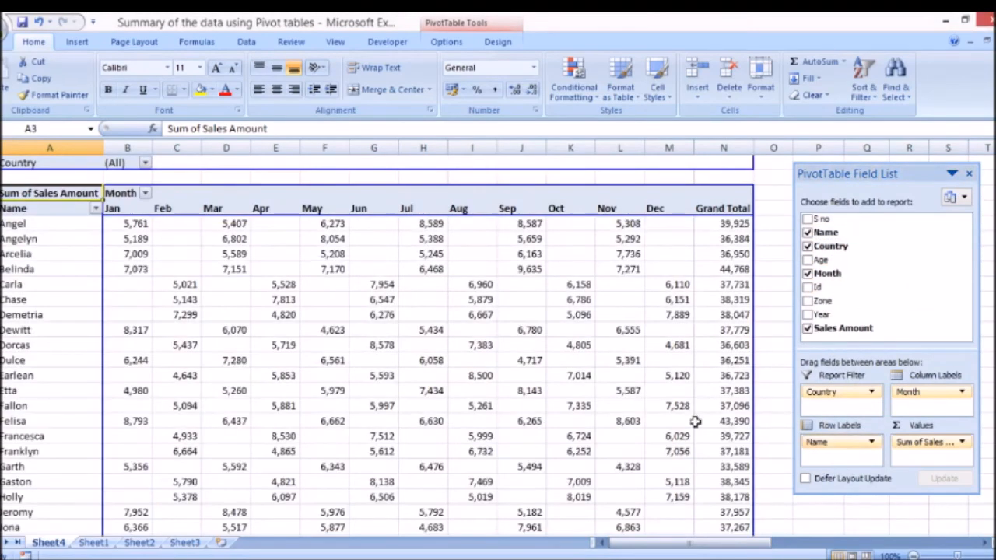
pyautogui.click(194, 224)
pyautogui.click(188, 236)
pyautogui.moveTo(188, 236)
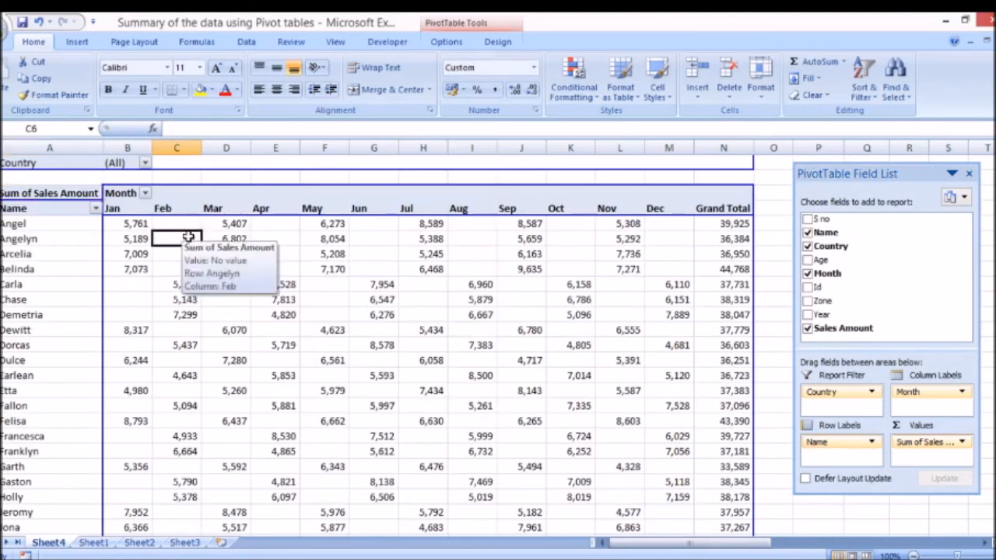
# - Filter the Name row labels so only the first person in the list is included
pyautogui.click(96, 209)
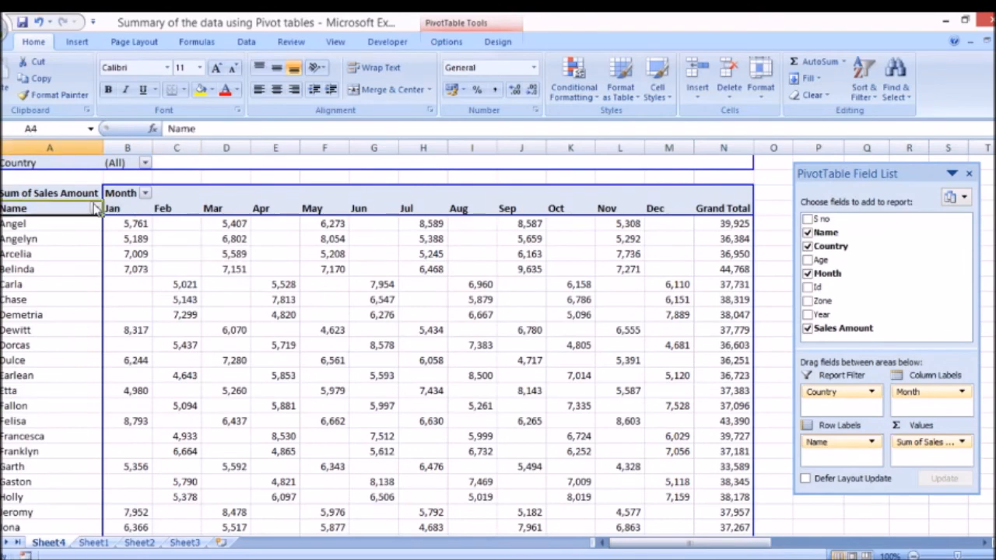
pyautogui.click(96, 209)
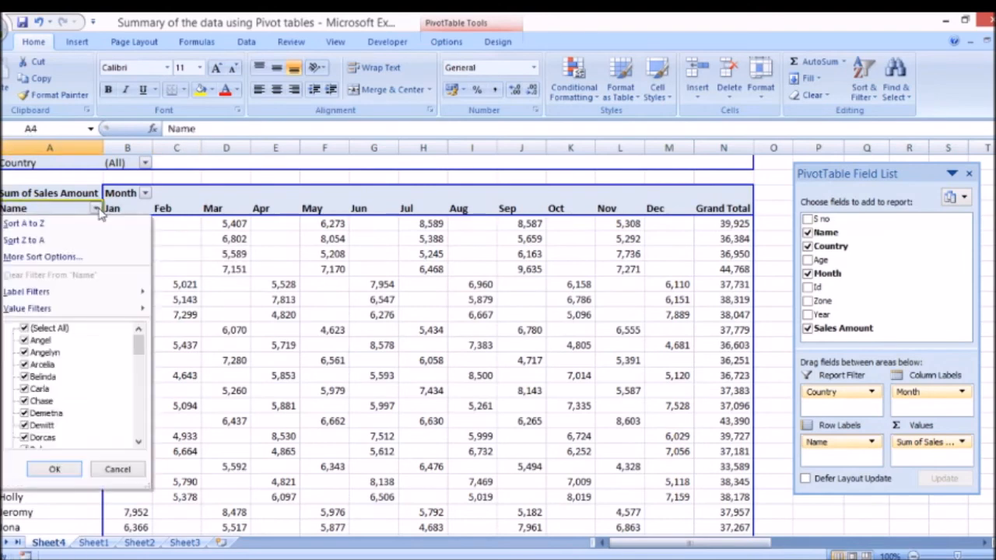
pyautogui.click(24, 329)
pyautogui.click(25, 341)
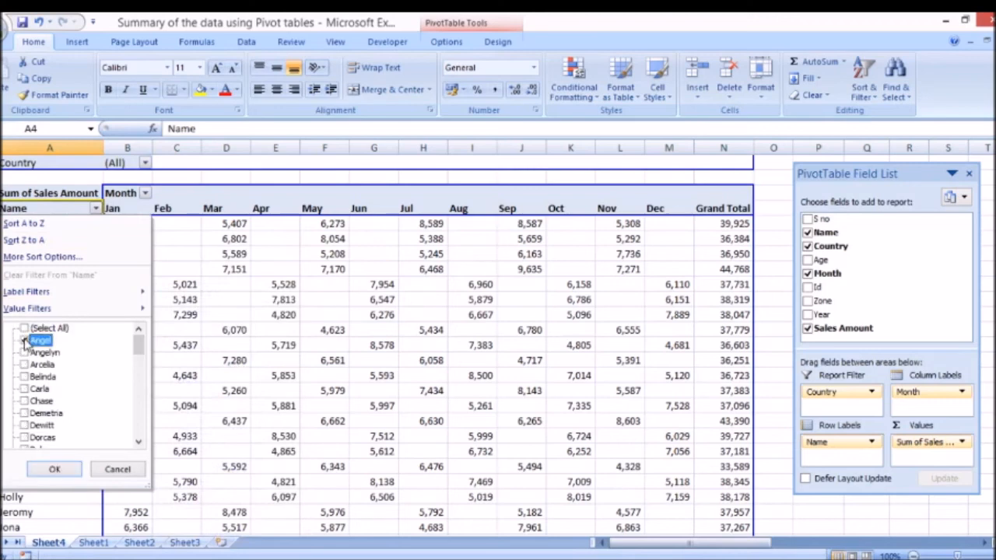
pyautogui.click(53, 468)
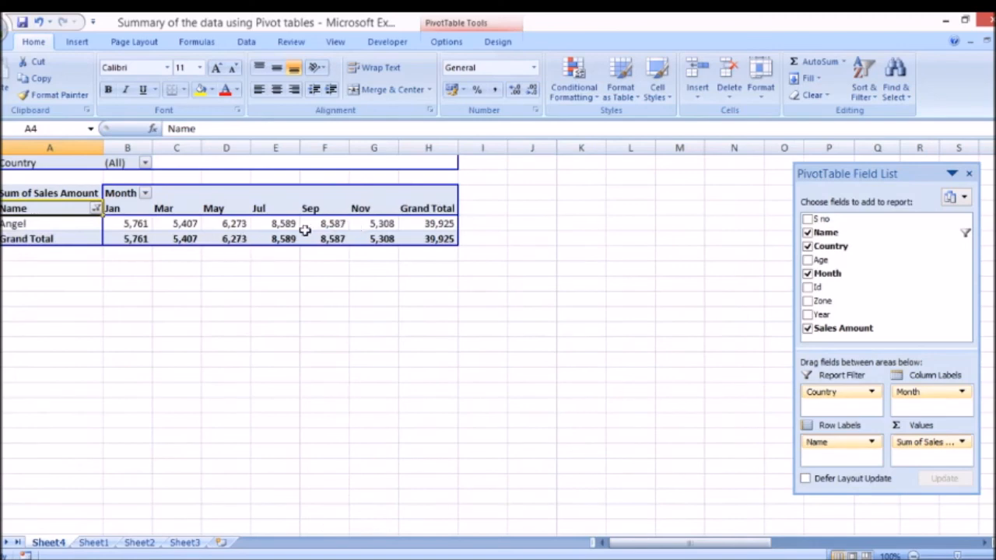
pyautogui.moveTo(305, 230)
# - Extend the Name filter to include the second and third people in the list
pyautogui.click(97, 209)
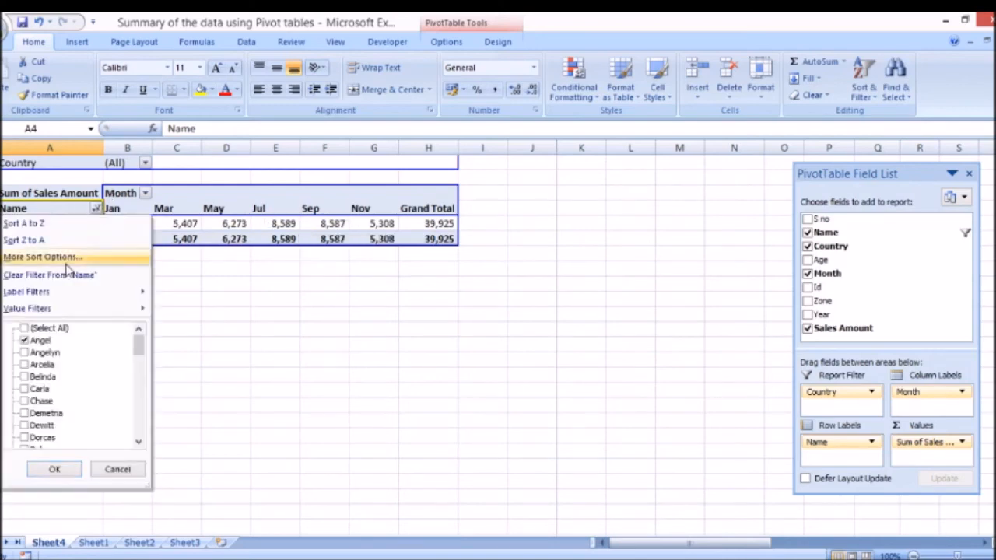
pyautogui.click(32, 353)
pyautogui.click(31, 353)
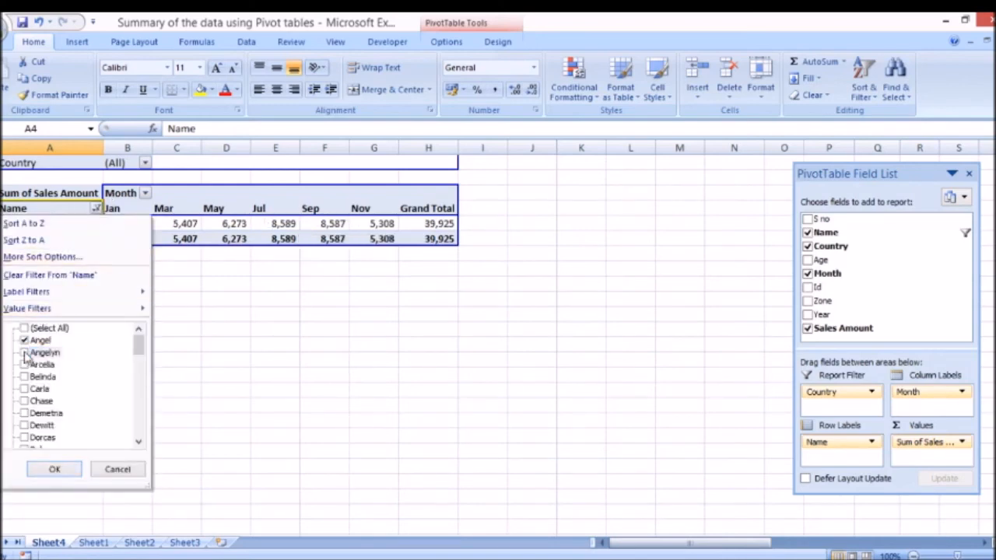
pyautogui.click(31, 365)
pyautogui.click(55, 469)
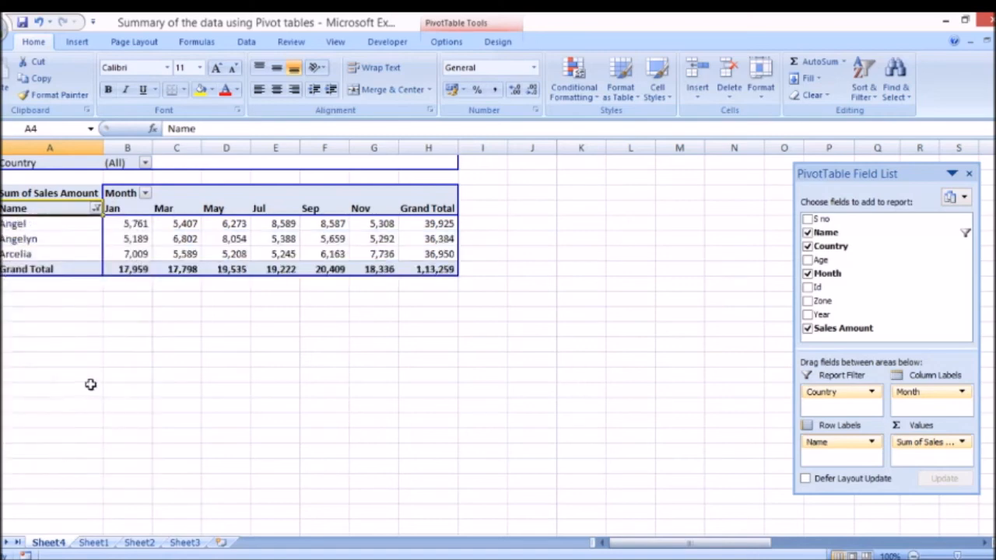
# - Reset the Name filter so all names are included
pyautogui.click(95, 209)
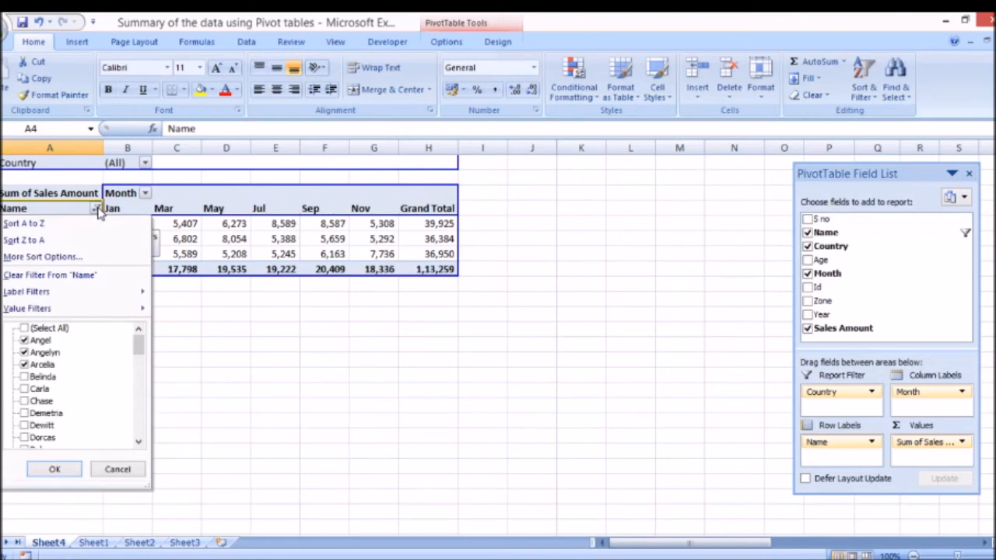
pyautogui.click(25, 329)
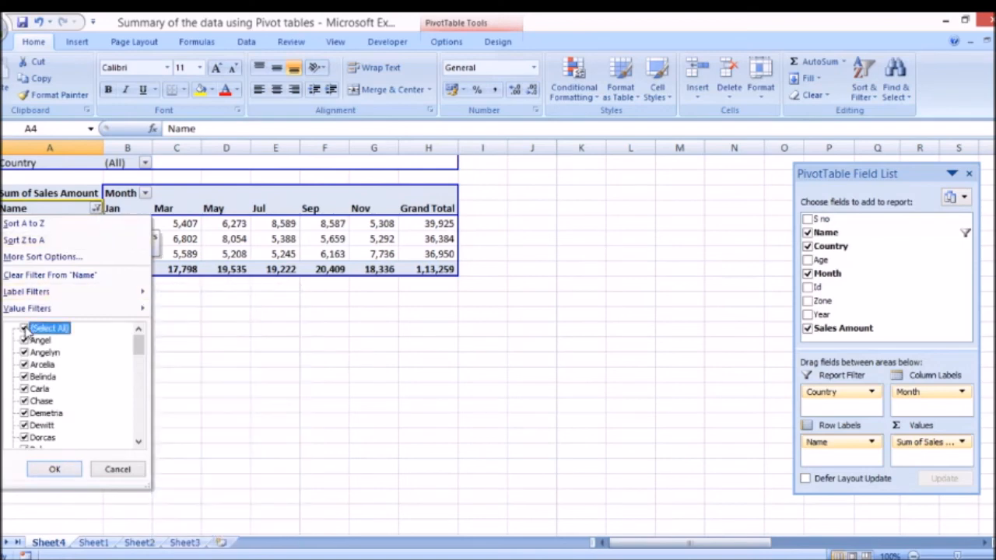
pyautogui.click(59, 471)
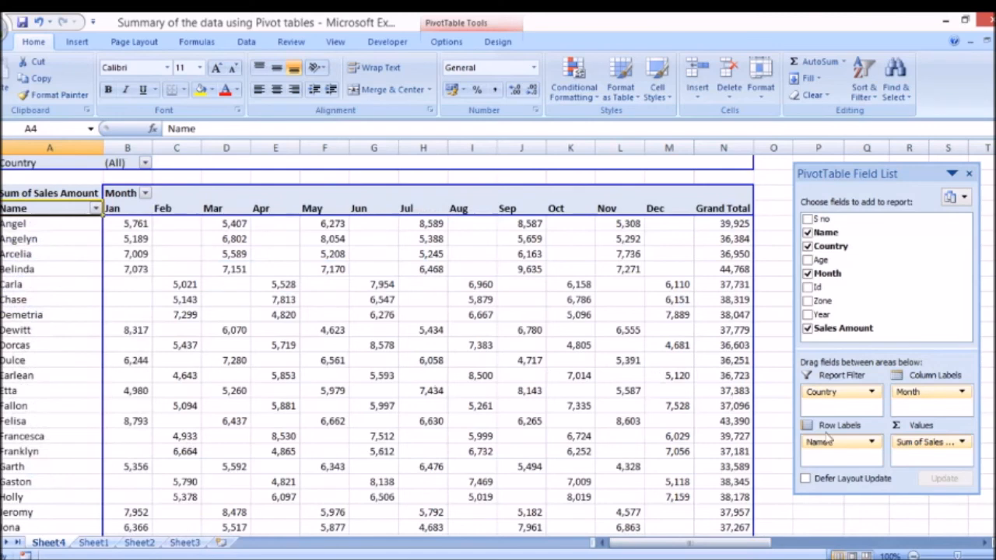
# - Replace Name with Zone in the row labels and remove Month from the PivotTable's column labels
pyautogui.moveTo(826, 442); pyautogui.dragTo(740, 415)
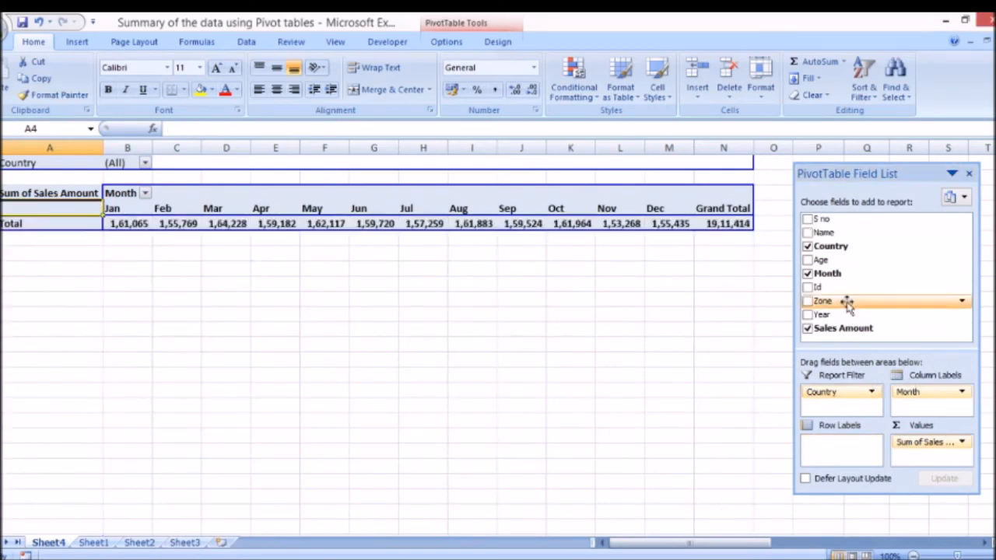
pyautogui.moveTo(847, 303); pyautogui.dragTo(828, 451)
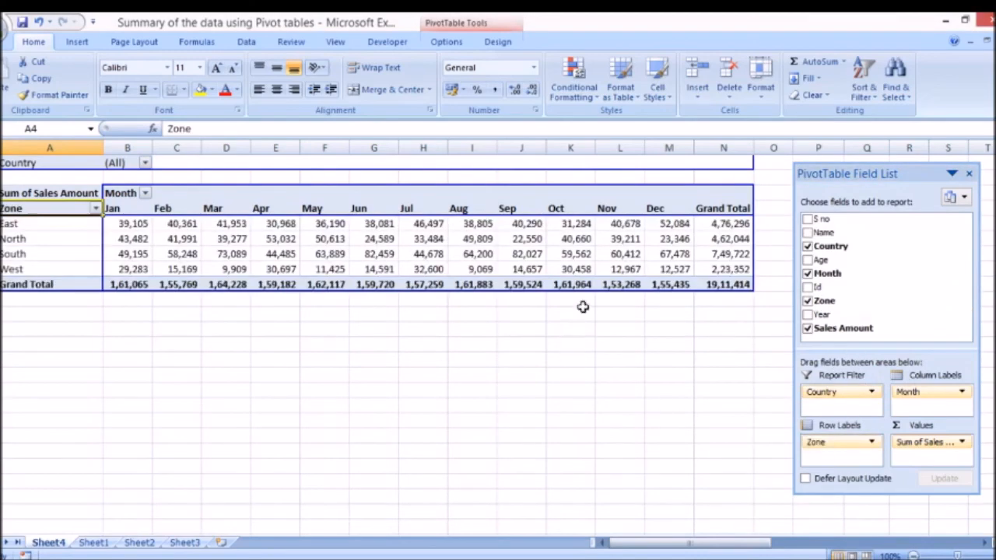
pyautogui.click(615, 258)
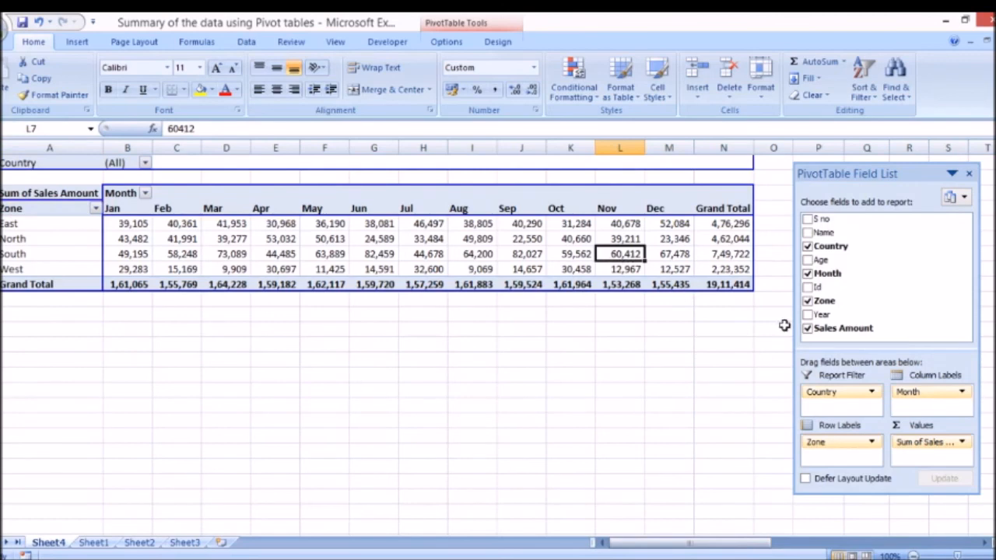
pyautogui.moveTo(906, 393); pyautogui.dragTo(704, 316)
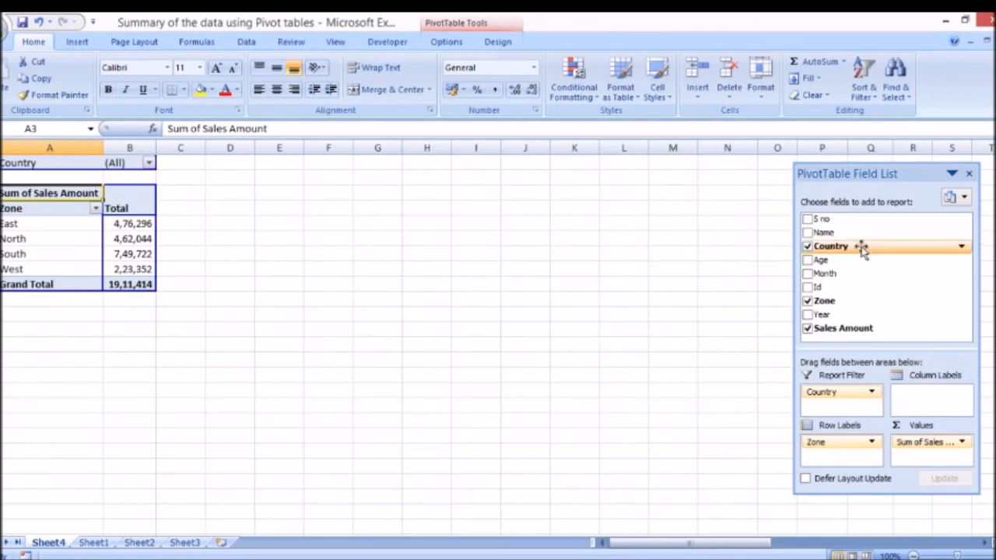
# - Try the field list's Fields Section and Areas Section Side-By-Side layout, followed by Fields Section Only
pyautogui.click(965, 197)
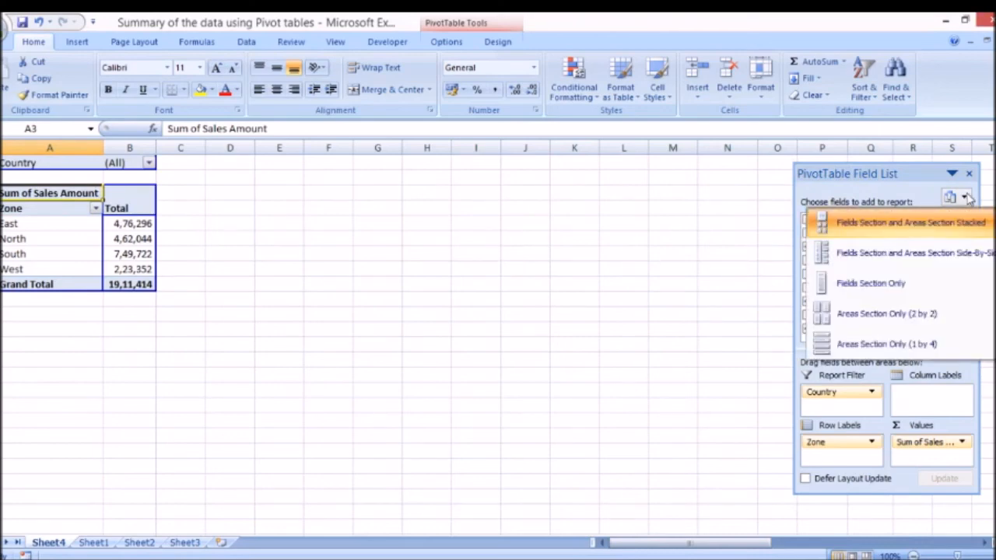
pyautogui.click(900, 259)
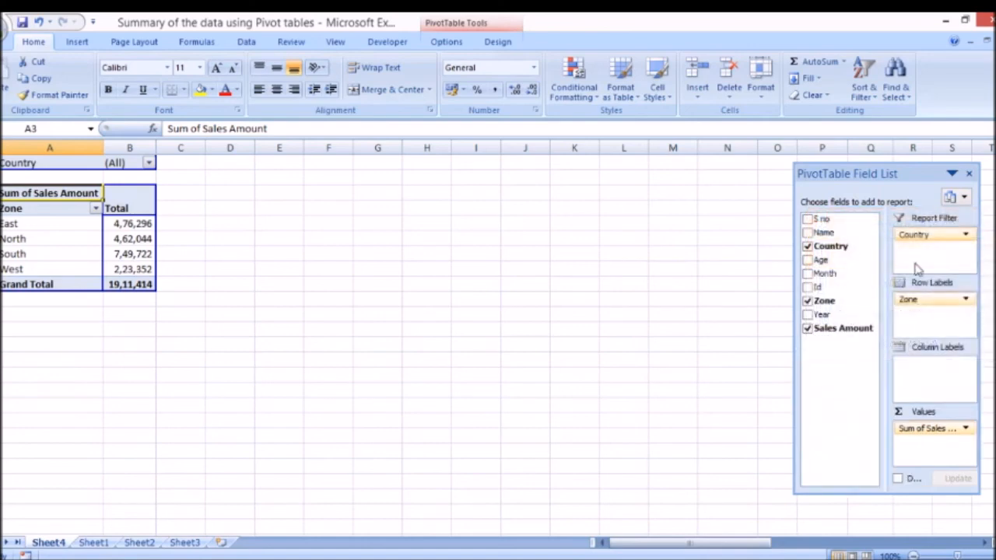
pyautogui.click(964, 199)
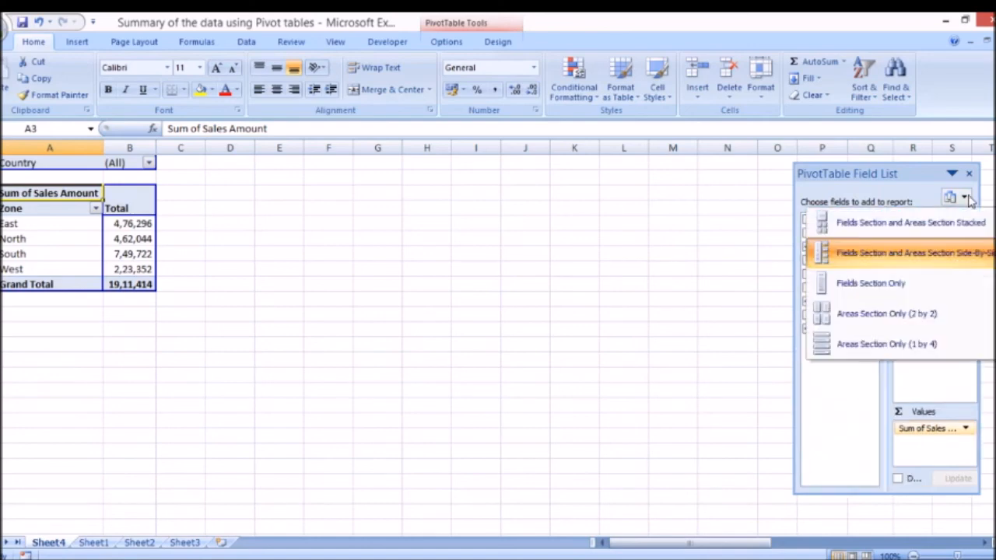
pyautogui.click(890, 283)
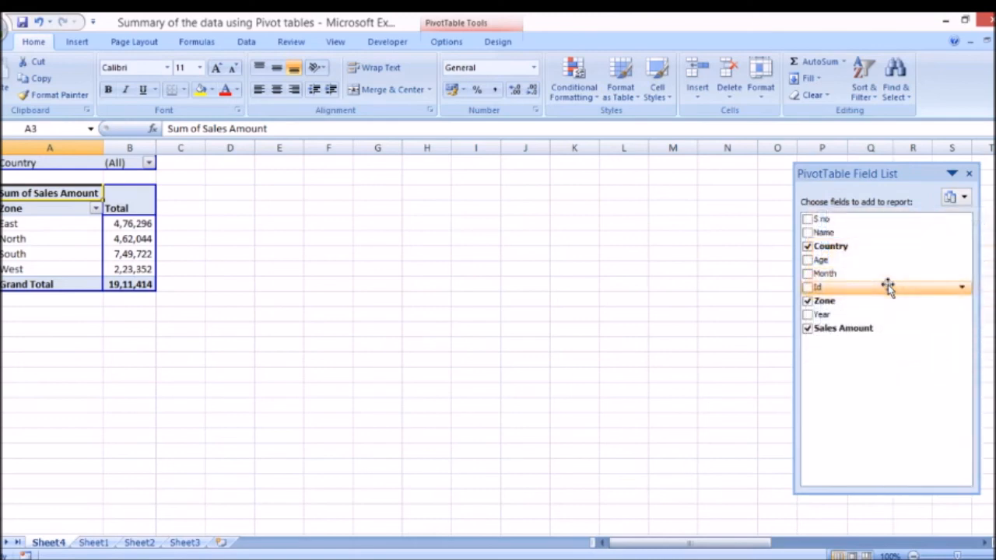
# - Try the field list's Areas Section Only (2 by 2) and (1 by 4) layouts, and restore Fields Section and Areas Section Stacked
pyautogui.click(965, 199)
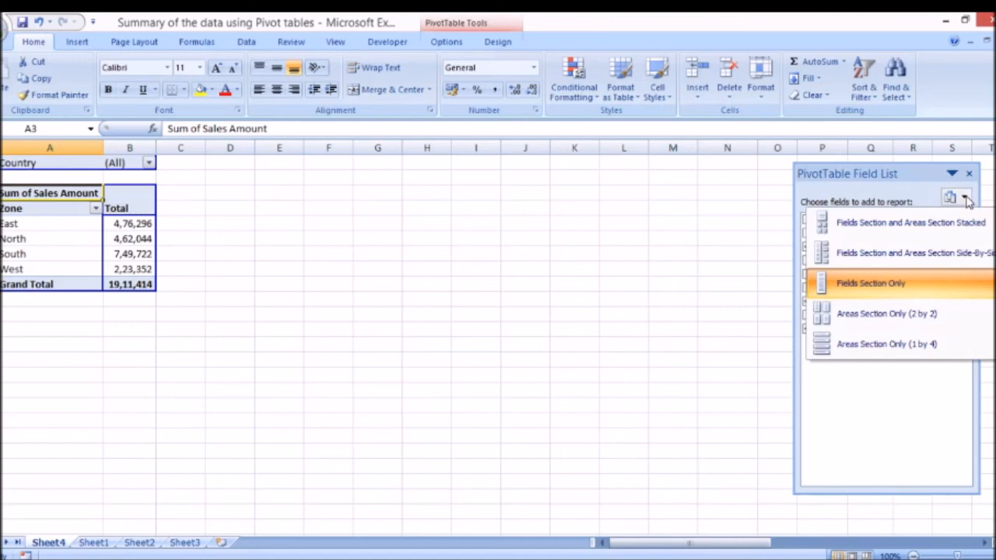
pyautogui.click(895, 313)
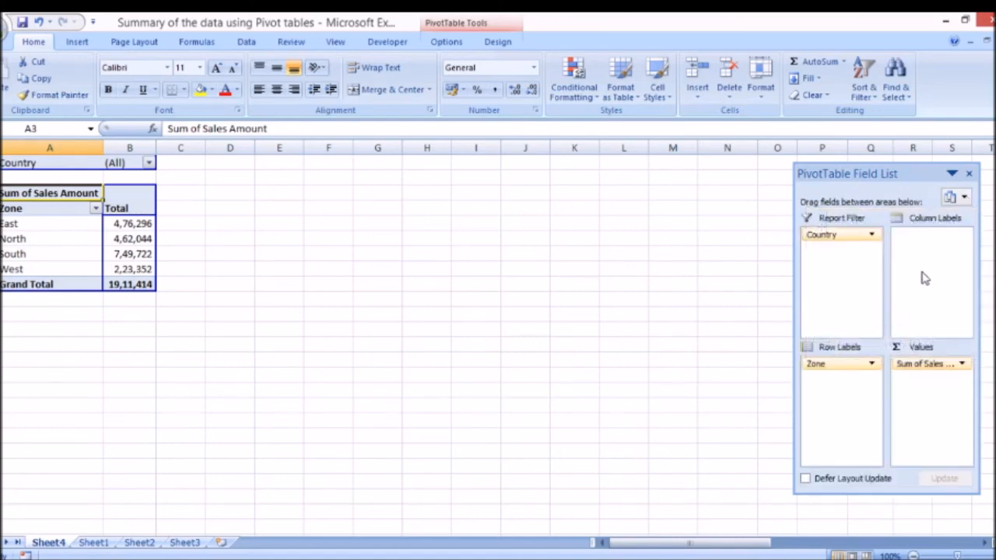
pyautogui.click(965, 198)
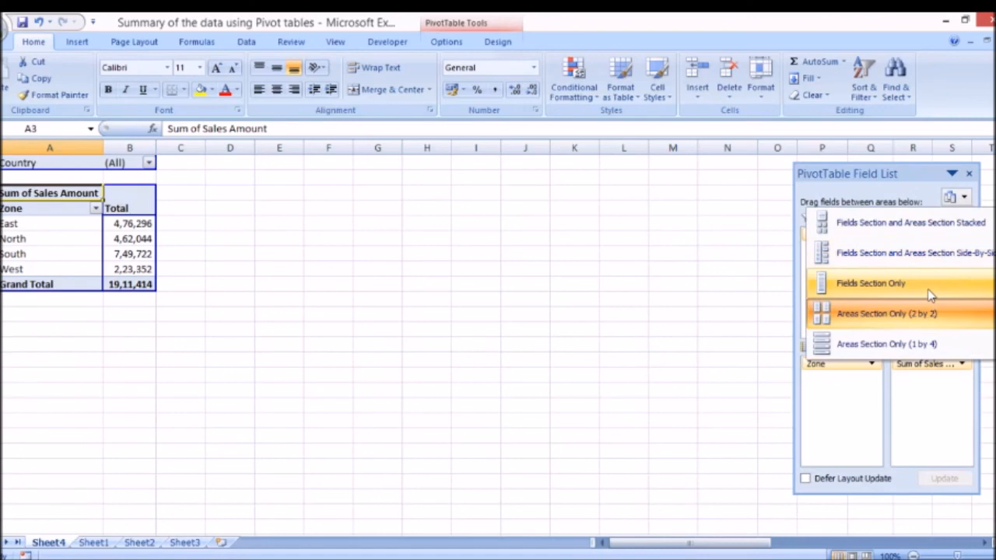
pyautogui.click(899, 345)
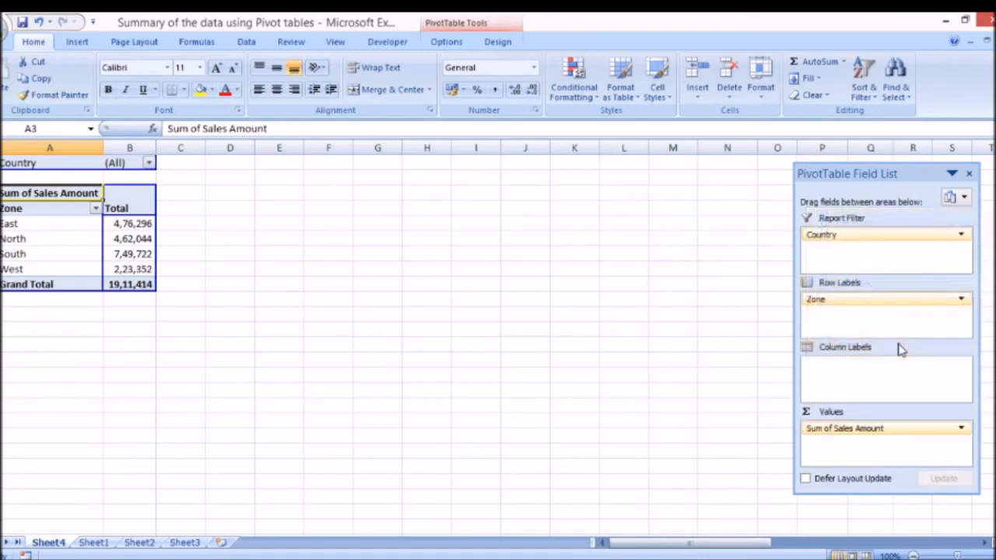
pyautogui.click(965, 197)
pyautogui.click(918, 224)
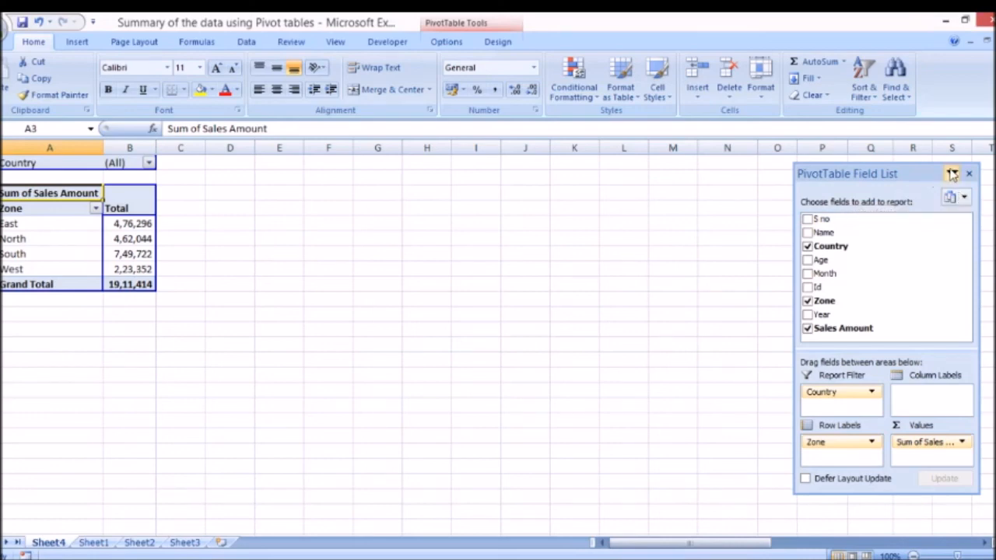
# - Resize the PivotTable Field List to a shorter height
pyautogui.click(951, 174)
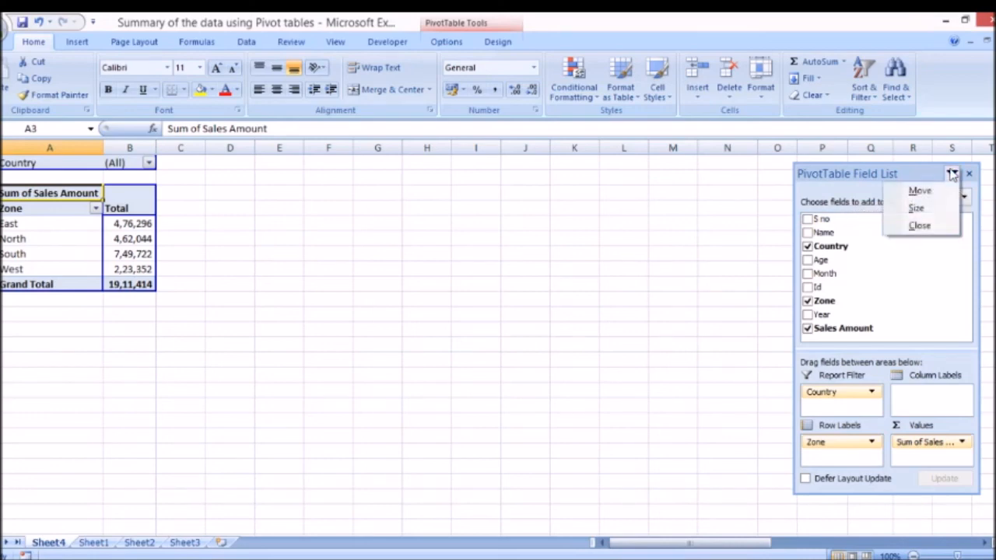
pyautogui.click(917, 209)
pyautogui.moveTo(980, 496); pyautogui.dragTo(817, 416)
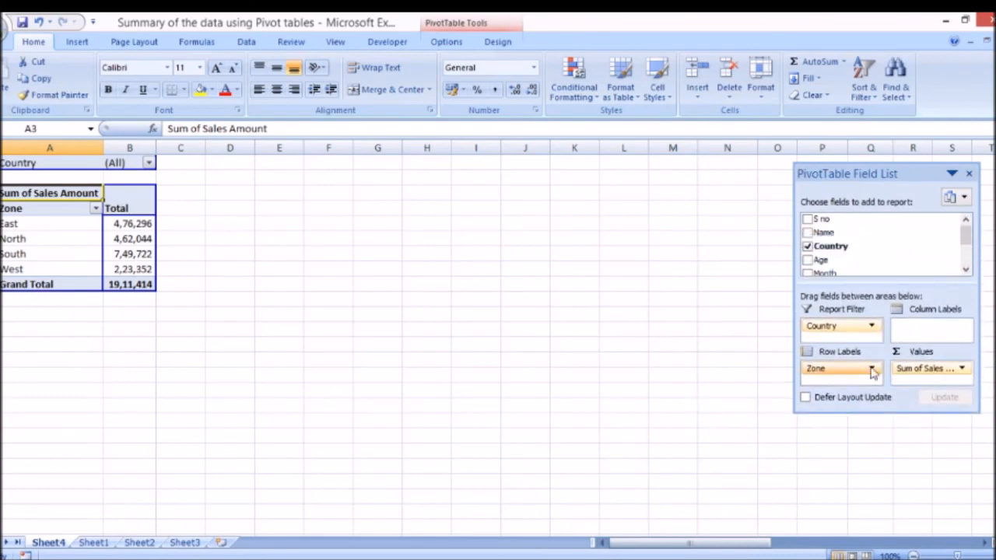
# - Move the PivotTable Field List over columns I to L, move it again over columns M to P, and close it
pyautogui.click(951, 174)
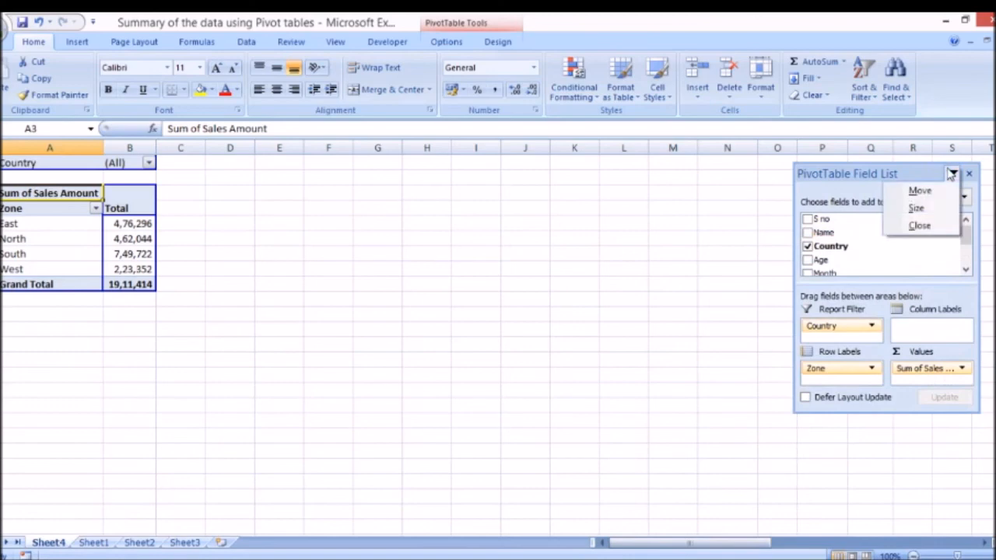
pyautogui.click(920, 190)
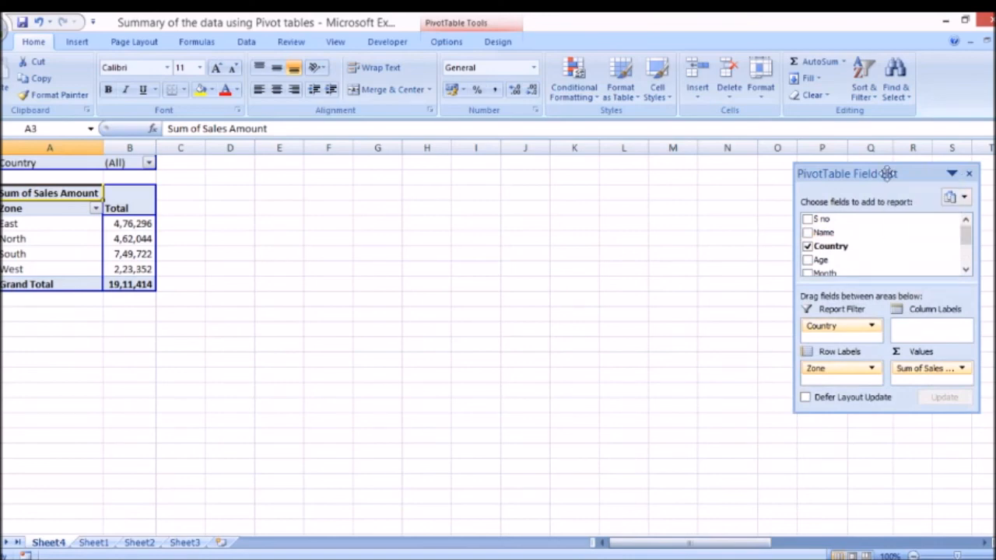
pyautogui.click(557, 212)
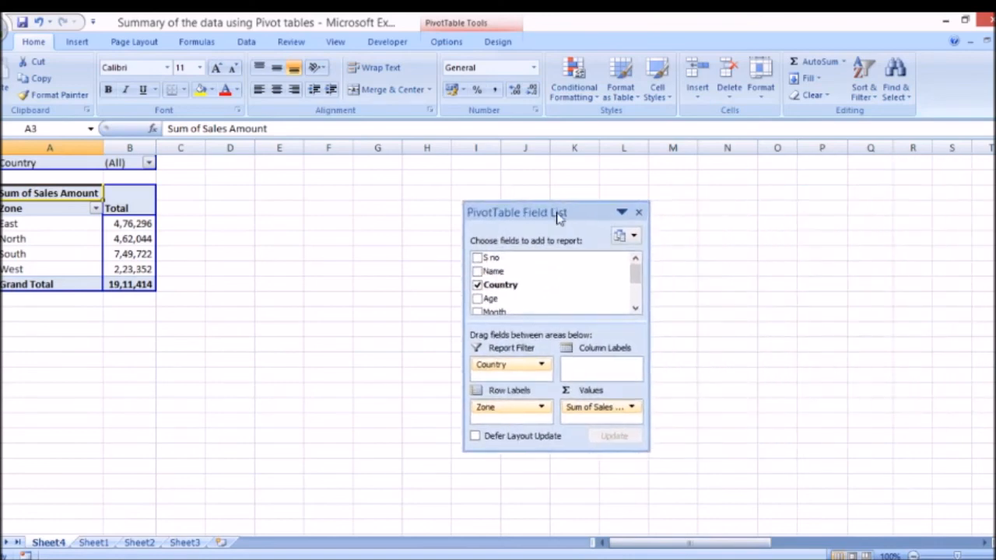
pyautogui.click(621, 213)
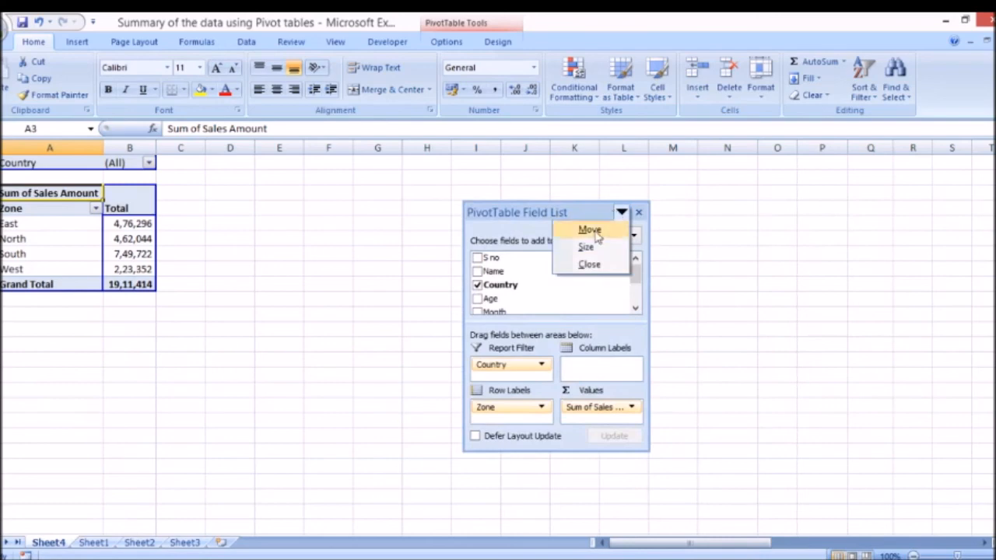
pyautogui.click(593, 231)
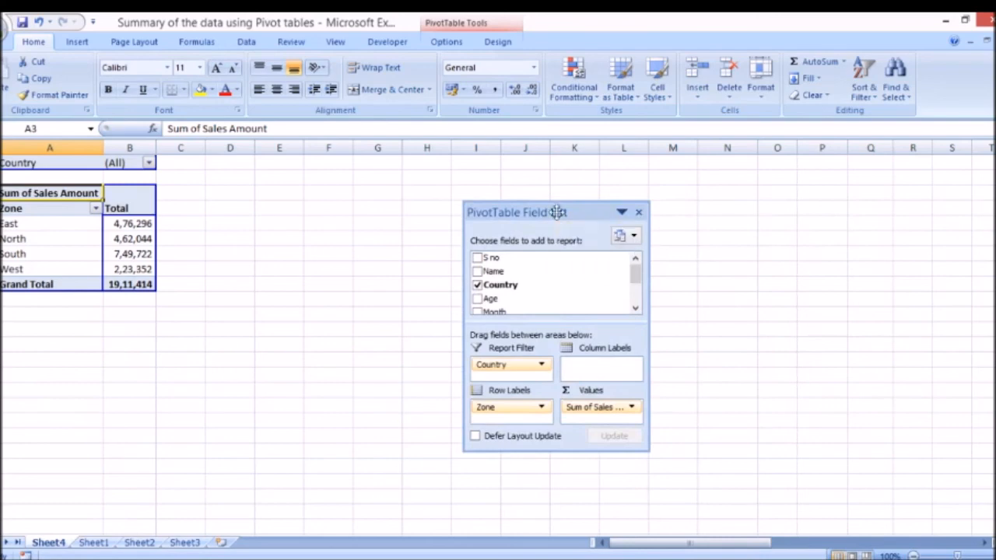
pyautogui.click(761, 207)
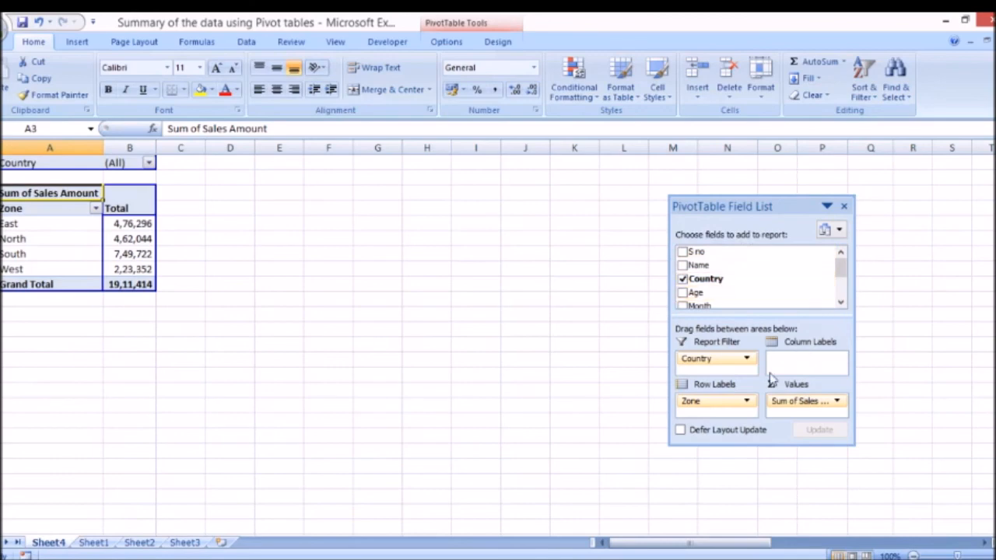
pyautogui.click(843, 206)
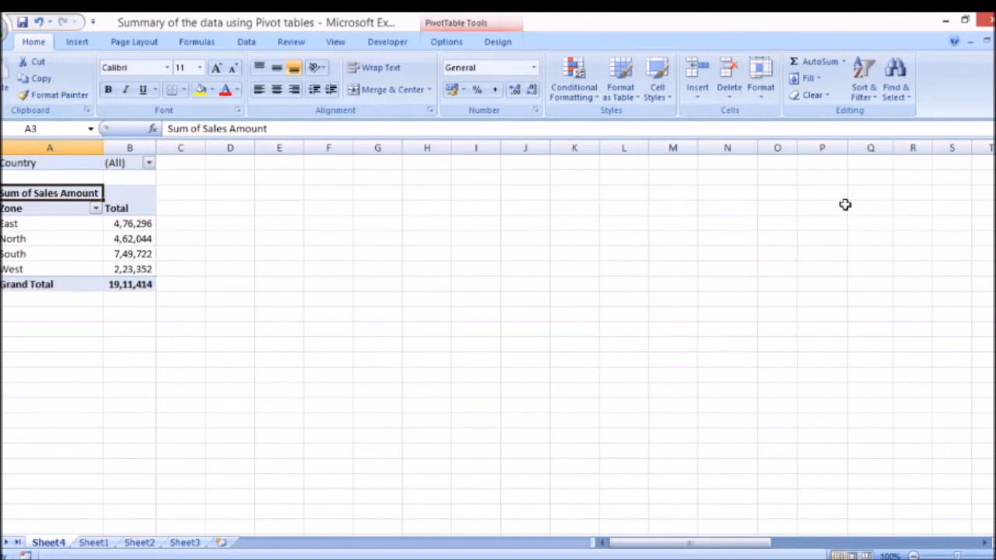